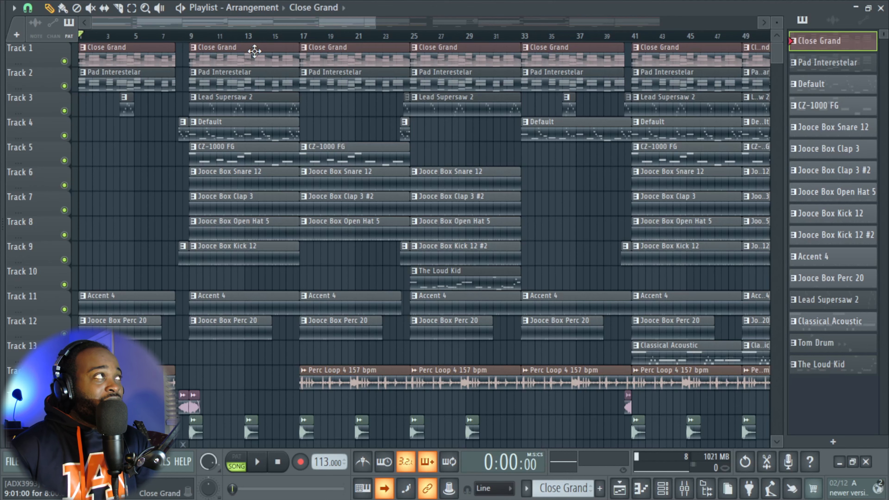
Open the Close Grand pattern from Track 1 in the piano roll.
double_click(255, 52)
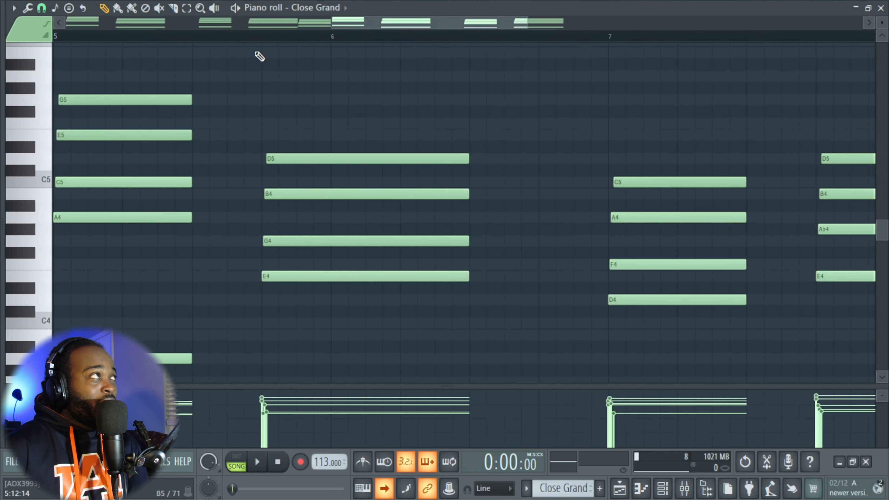
scroll(255, 51, "down", 3)
Browse the sound packs to the Close Grand preset among the Keyboard instruments, then hide the browser.
mouse_move(16, 12)
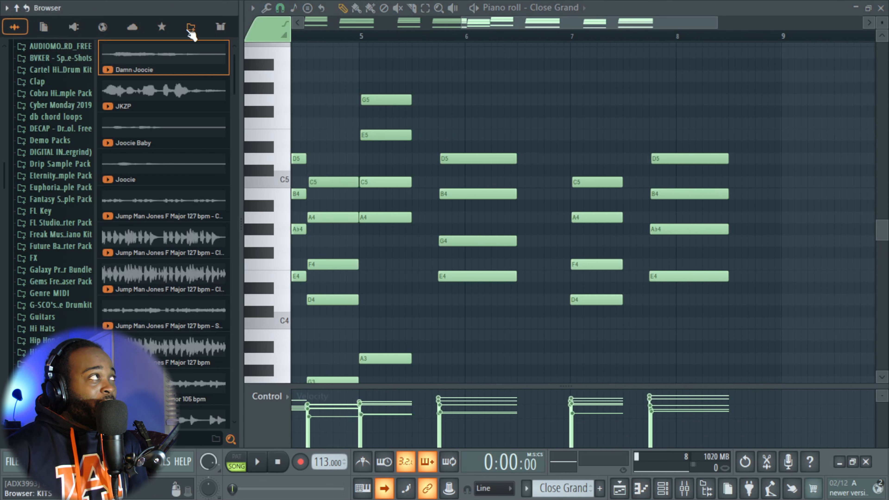
left_click(219, 27)
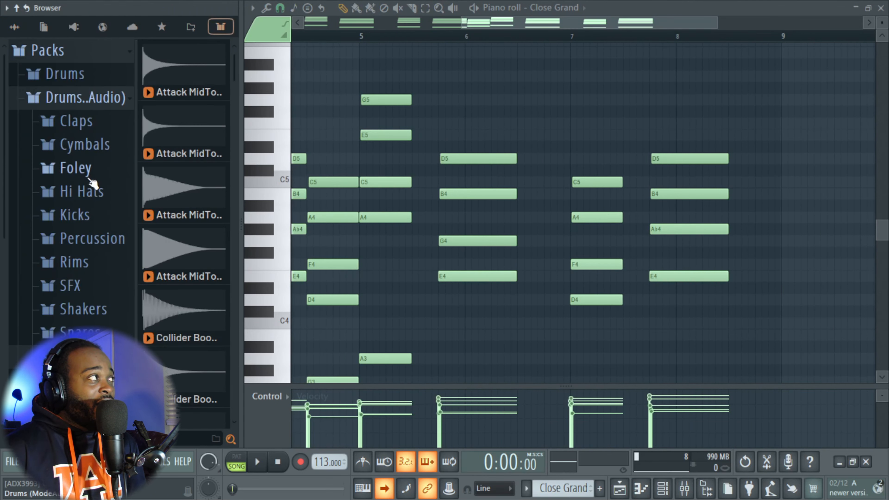
left_click(53, 104)
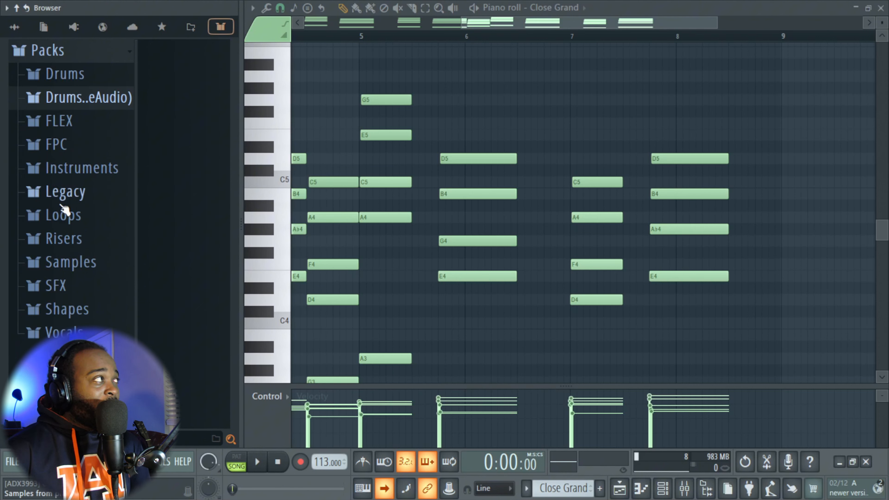
left_click(75, 170)
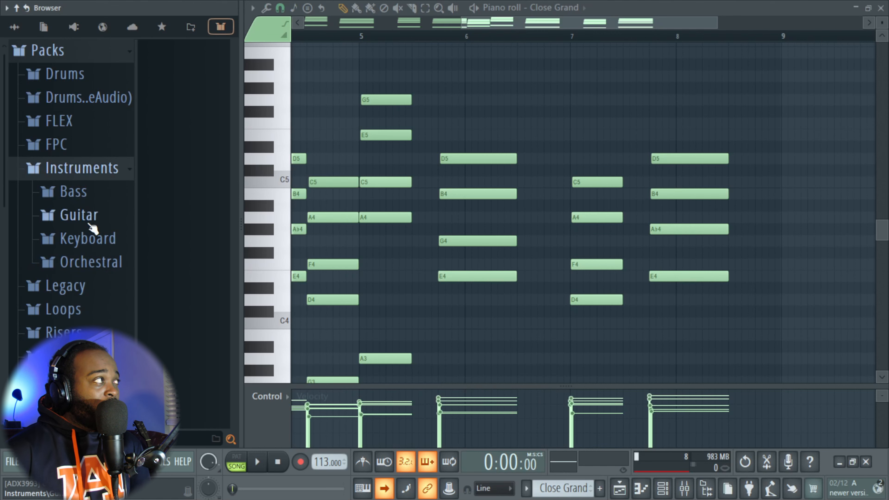
left_click(89, 243)
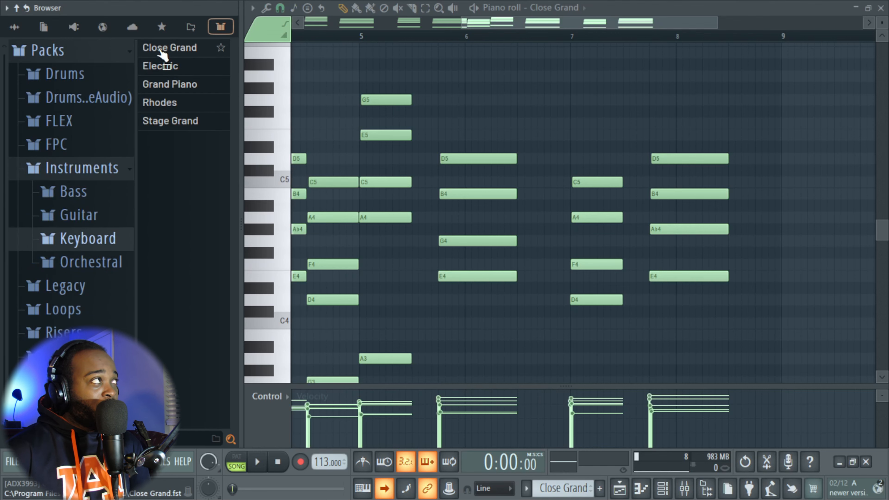
key("alt+F8")
Fit the whole progression in view and play the B4, B♭4 and A4 keys to hear them.
right_click(589, 240, "ctrl")
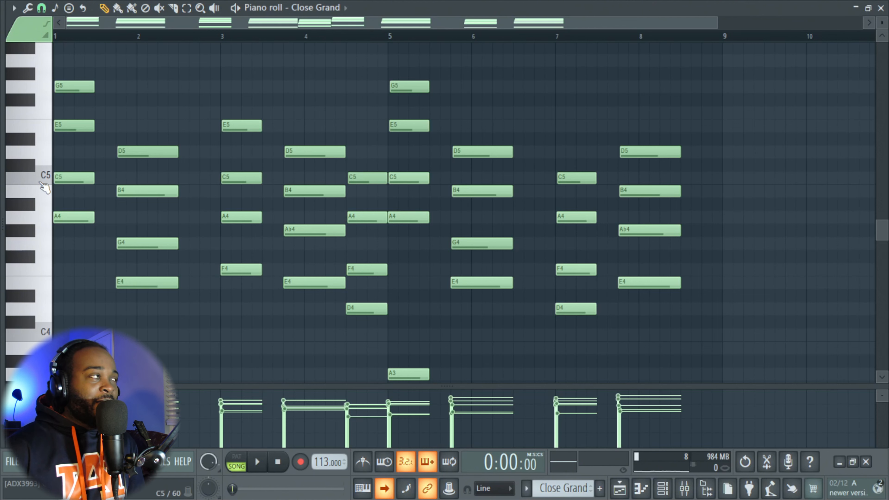
left_click(45, 190)
left_click(27, 202)
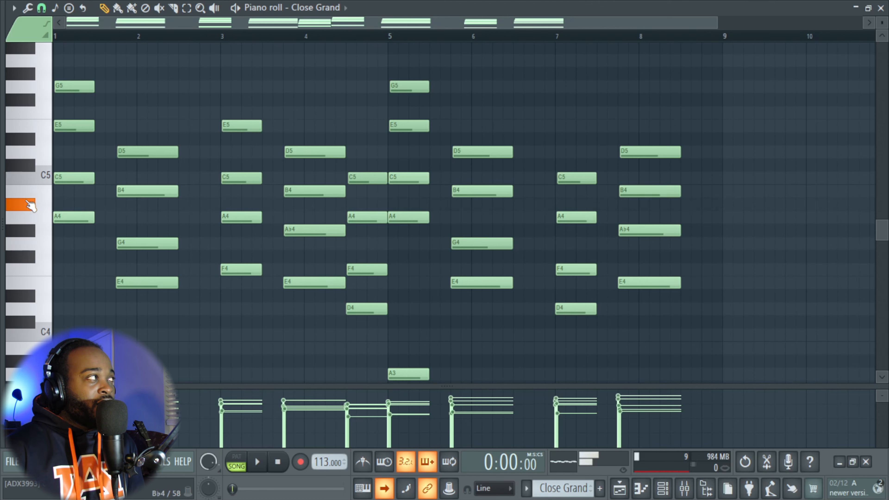
left_click(38, 220)
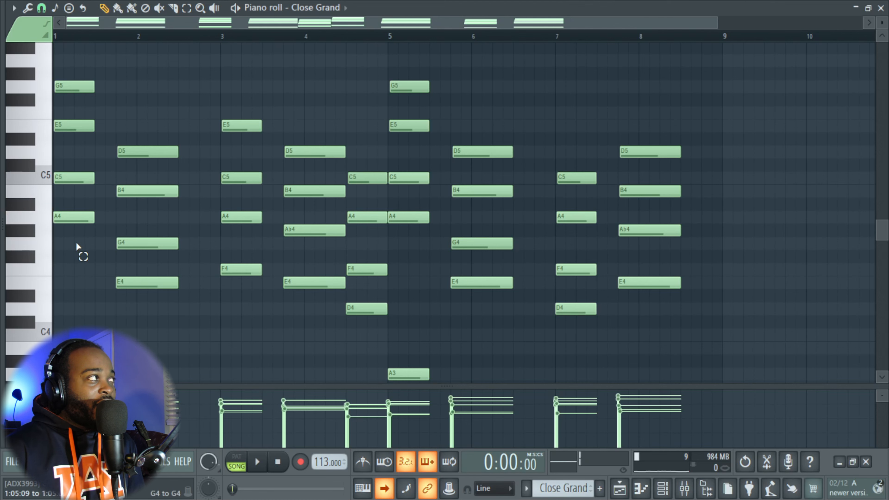
Select the first chord's upper notes A4, C5, E5 and G5 in bar 1 and audition the chord.
left_click_drag(75, 244, 75, 217)
right_click(84, 268, "ctrl")
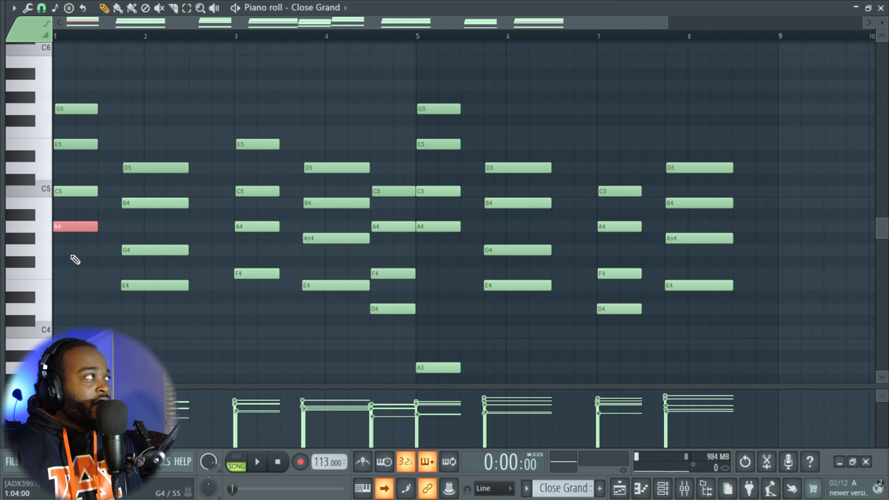
left_click_drag(76, 278, 76, 138)
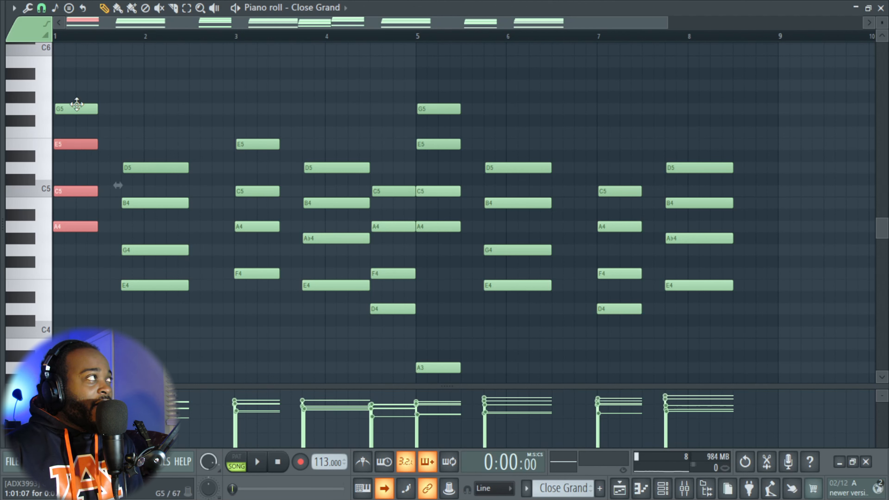
left_click(77, 108, "shift")
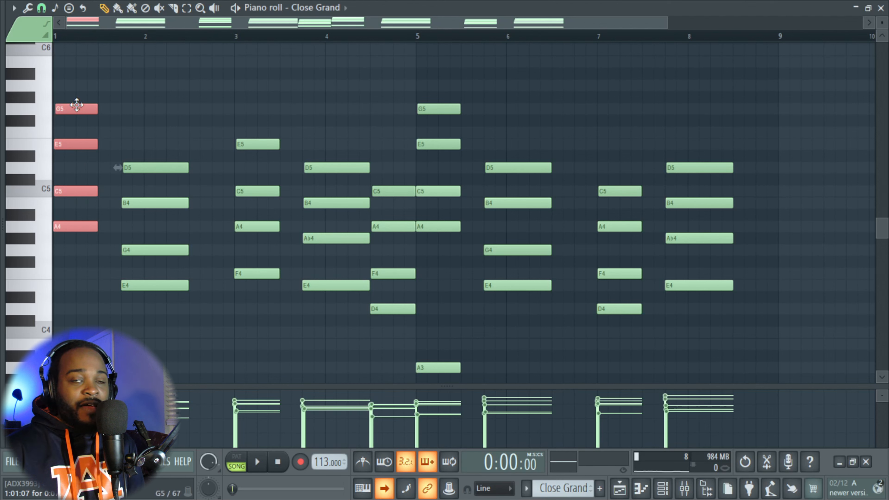
right_click(73, 124, "alt")
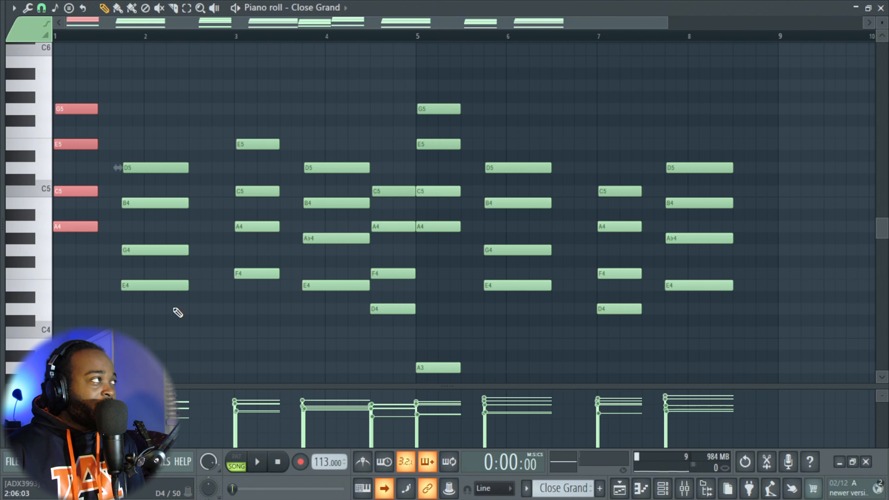
Select the second chord's notes E4, G4, B4 and D5 and audition the chord.
left_click_drag(172, 313, 153, 199)
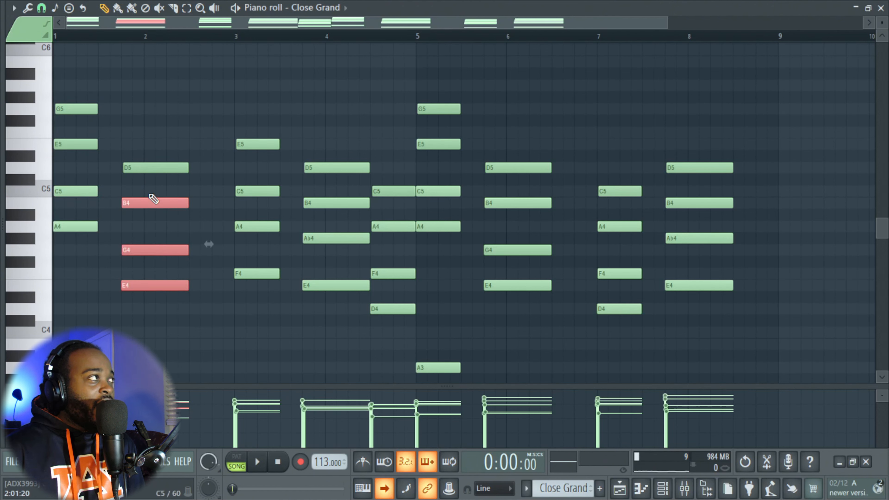
left_click_drag(157, 167, 151, 156)
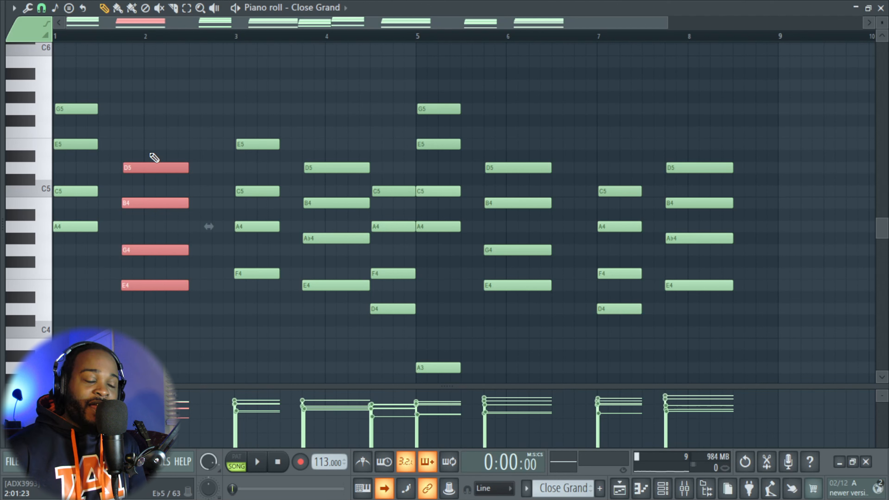
right_click(153, 155, "alt")
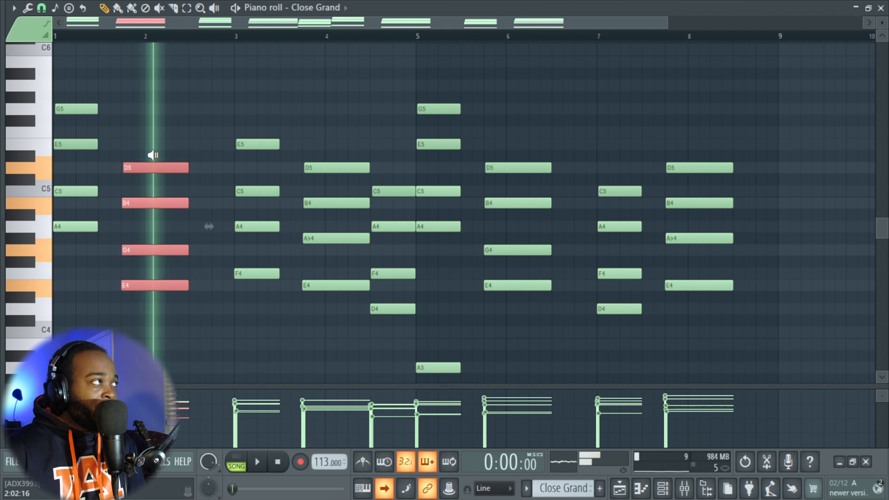
Select the F4, A4, C5 and E5 notes of the chord at bar 3 and audition it.
left_click(251, 353)
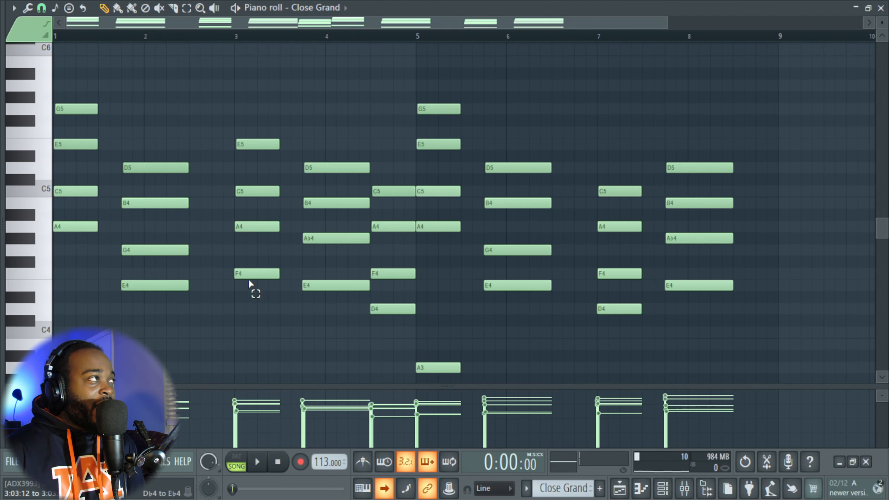
left_click_drag(252, 326, 256, 144)
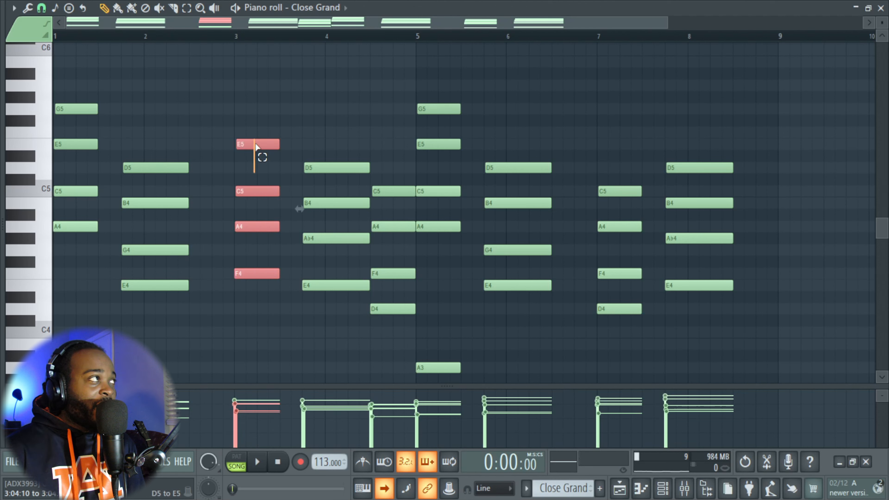
right_click(251, 157, "alt")
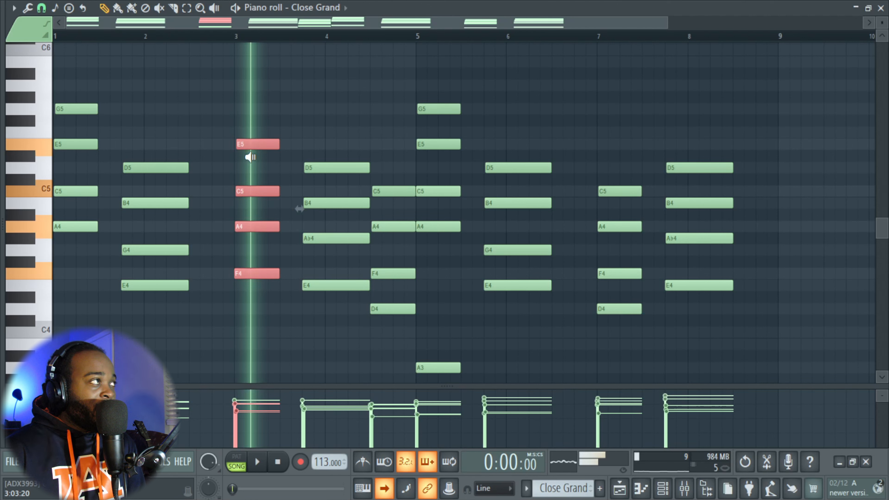
Select the E4, A♭4, B4 and D5 notes of the fourth chord, single out its A♭4, and audition the chord.
left_click_drag(311, 329, 320, 165)
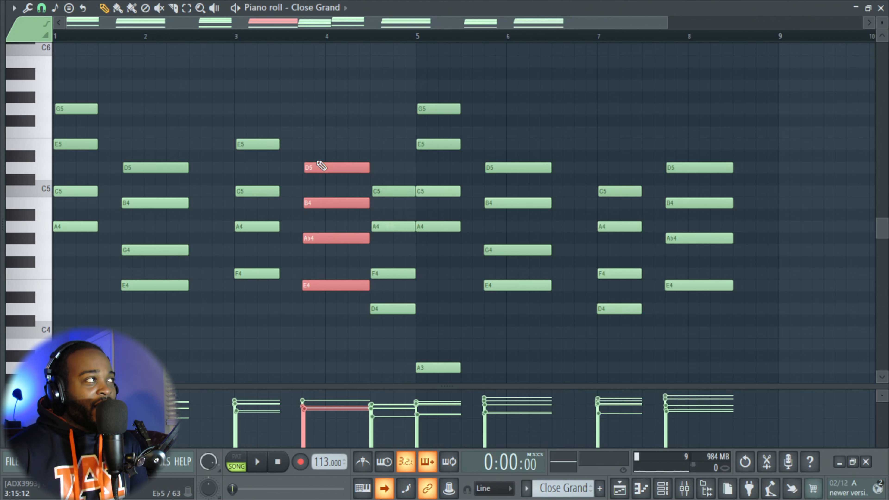
left_click_drag(330, 272, 316, 240)
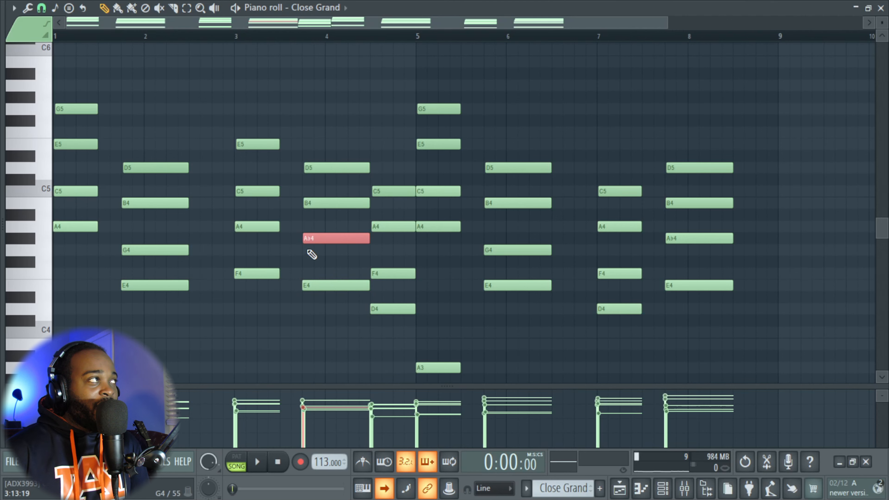
right_click(335, 285, "ctrl")
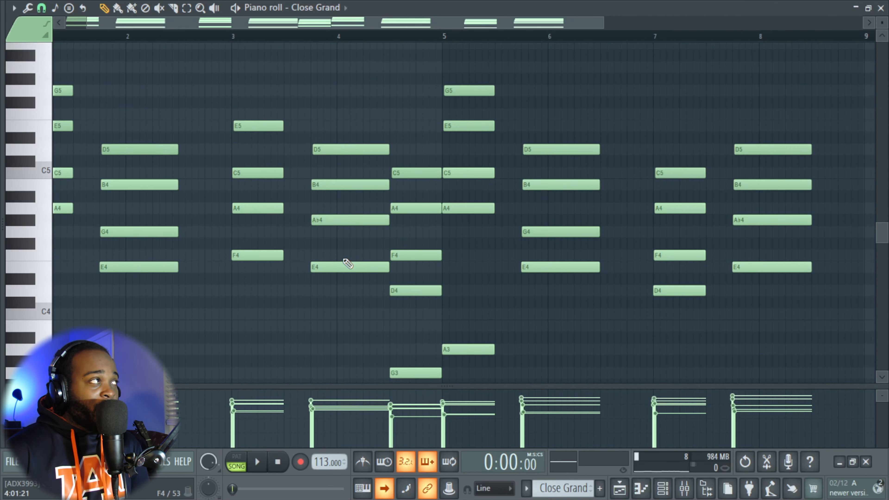
right_click(362, 233, "alt")
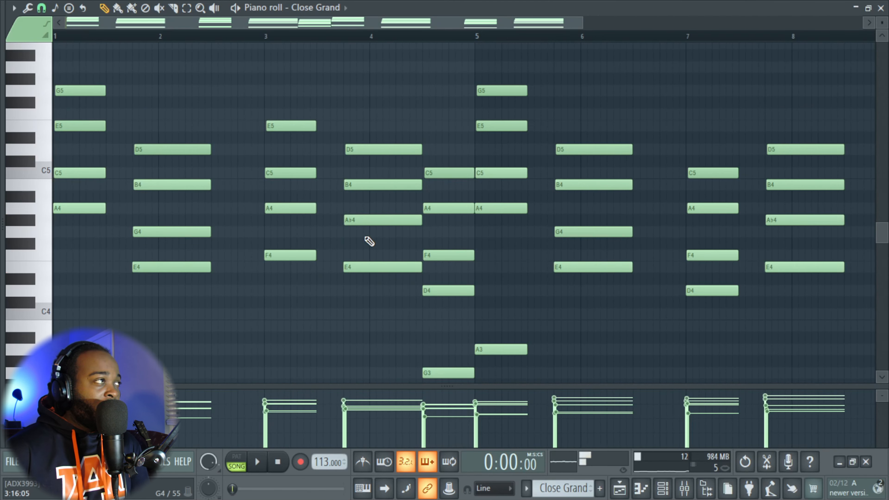
Select the D4, F4, A4 and C5 notes late in bar 4, then their G3 bass note, and audition the chord.
left_click_drag(389, 284, 356, 281)
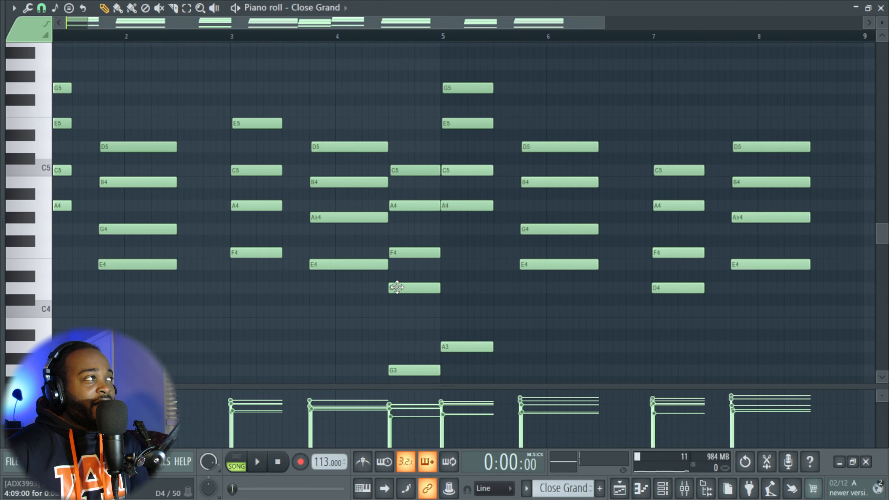
scroll(423, 273, "down", 1)
right_click(419, 264, "alt")
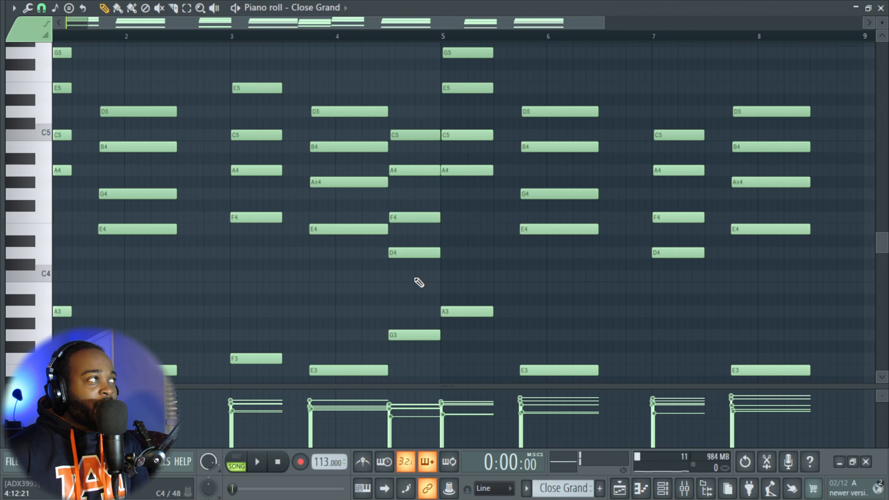
left_click_drag(418, 282, 424, 130)
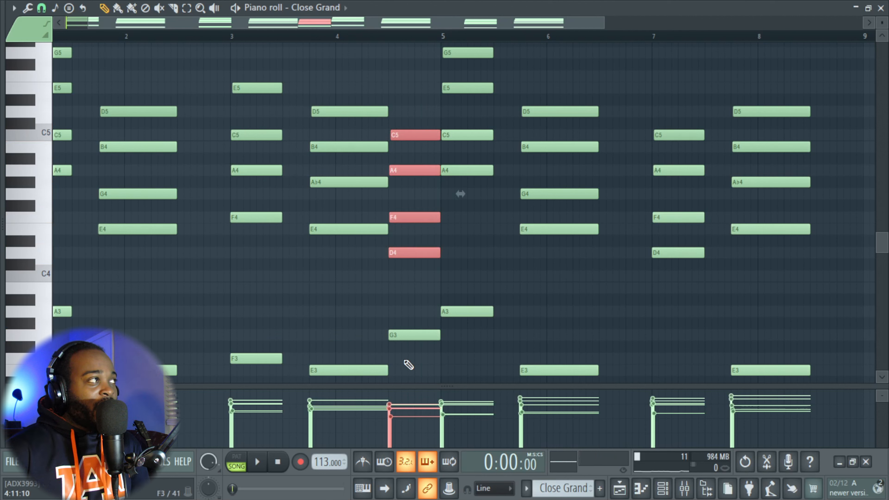
left_click_drag(408, 366, 410, 337)
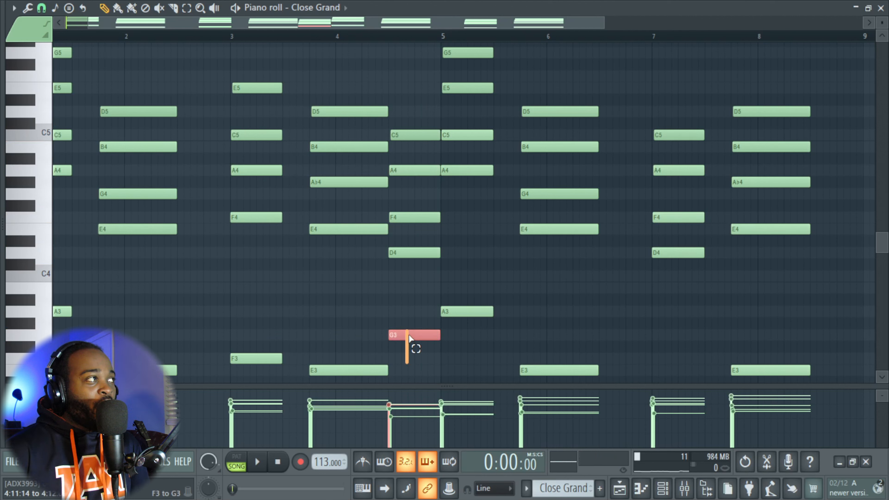
right_click(413, 222, "alt")
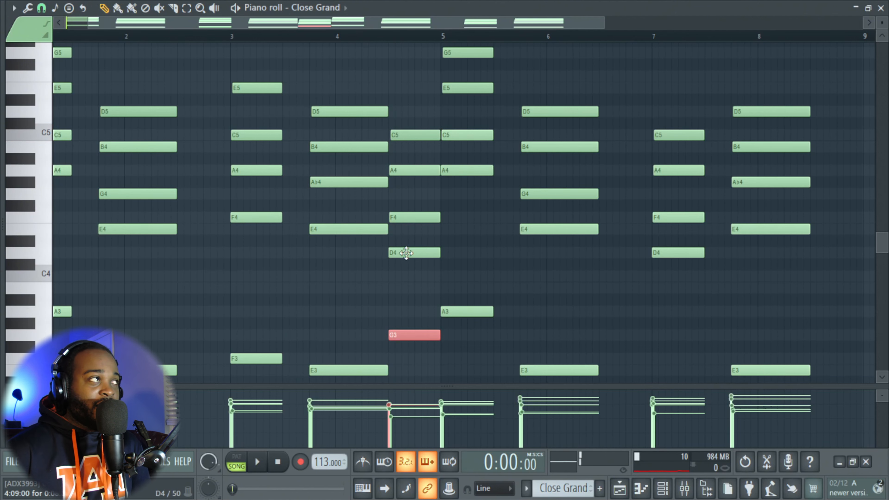
Try lowering the G3 bass note late in bar 4 to D3 and audition the chord.
left_click(391, 291)
left_click(410, 335)
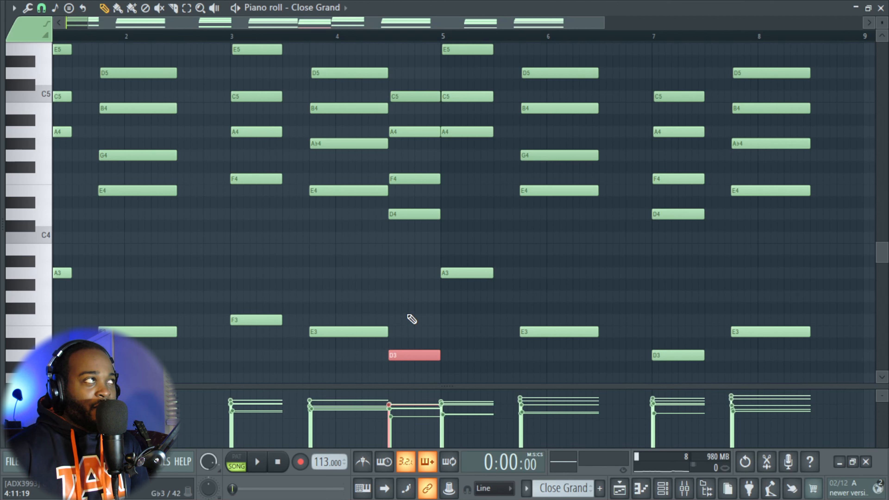
right_click(413, 300, "alt")
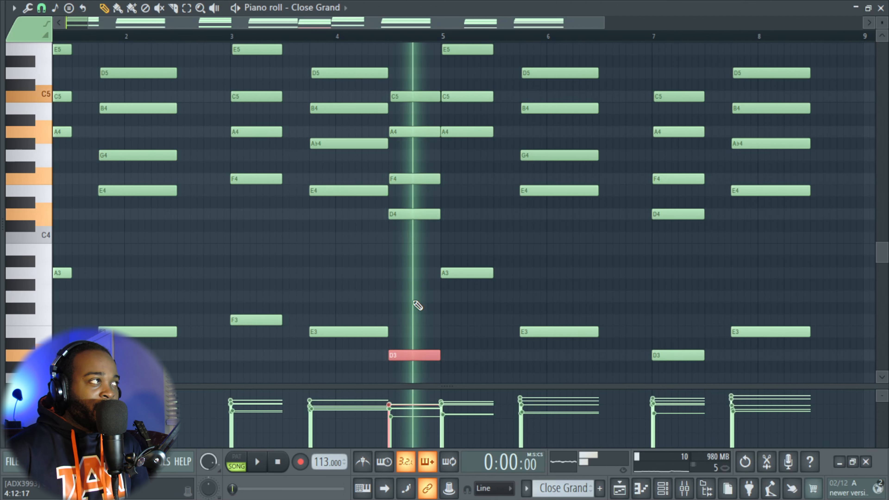
Raise the D3 bass note late in bar 4 five semitones back to G3 and audition the chord.
key("shift+Up")
key("shift+Up")
key("shift+Up")
key("shift+Up")
key("shift+Up")
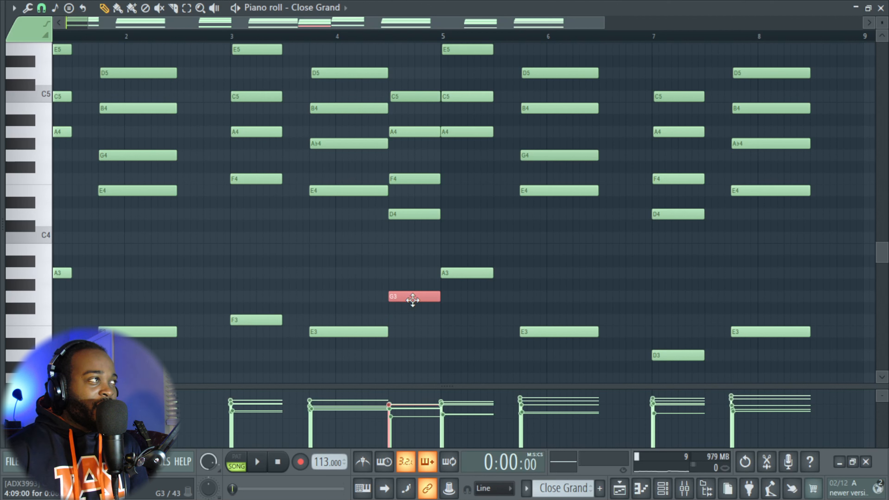
right_click(416, 226, "alt")
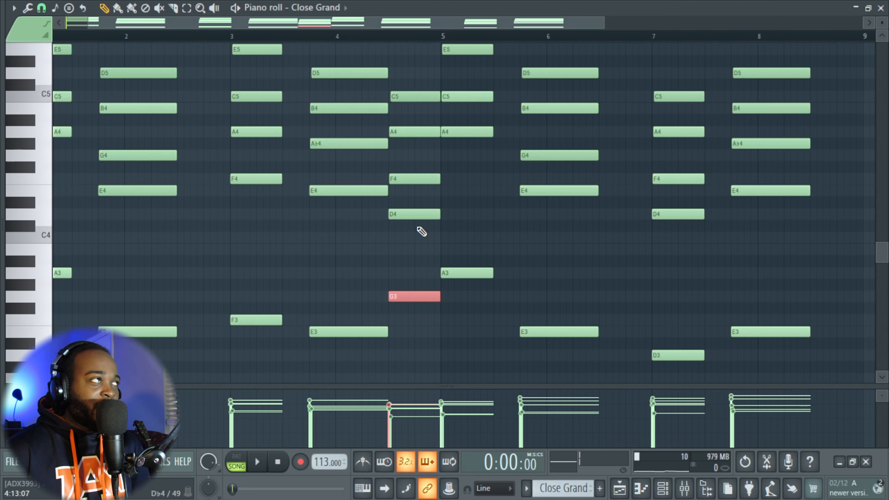
Audition the chord at bar 5 and the E4, G4, B4 and D5 chord that follows it.
scroll(421, 231, "up", 3)
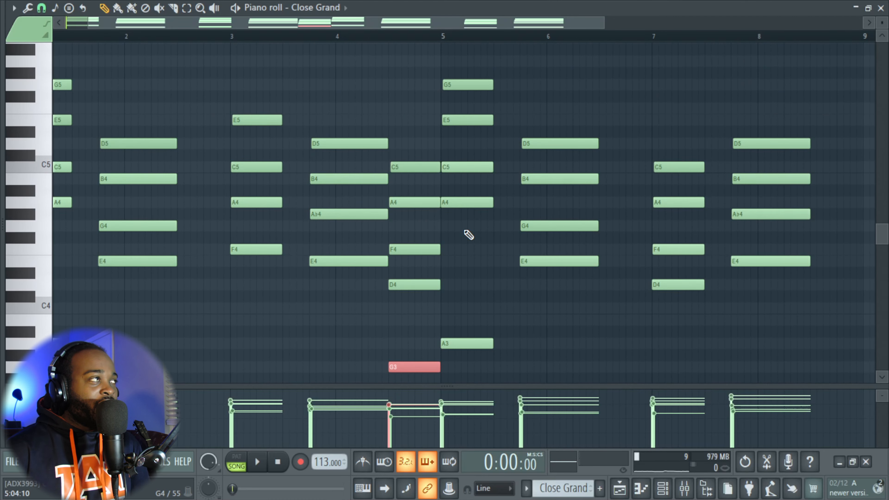
right_click(464, 231, "alt")
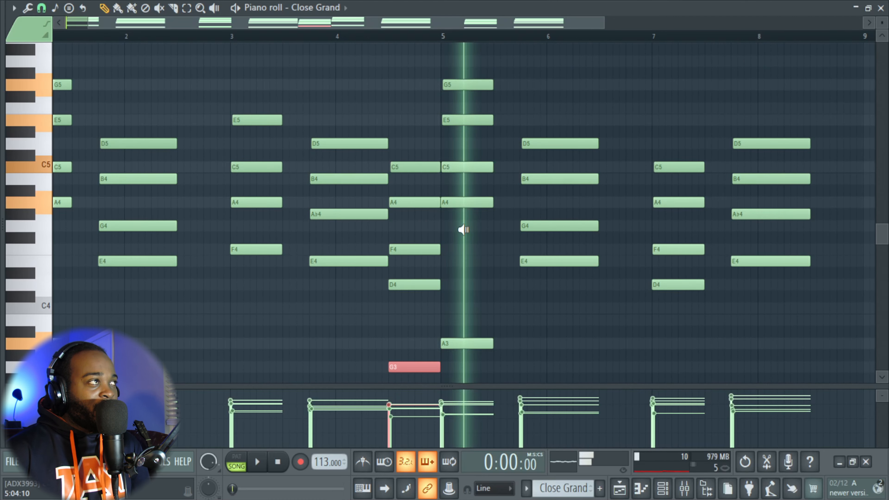
right_click(553, 261, "alt")
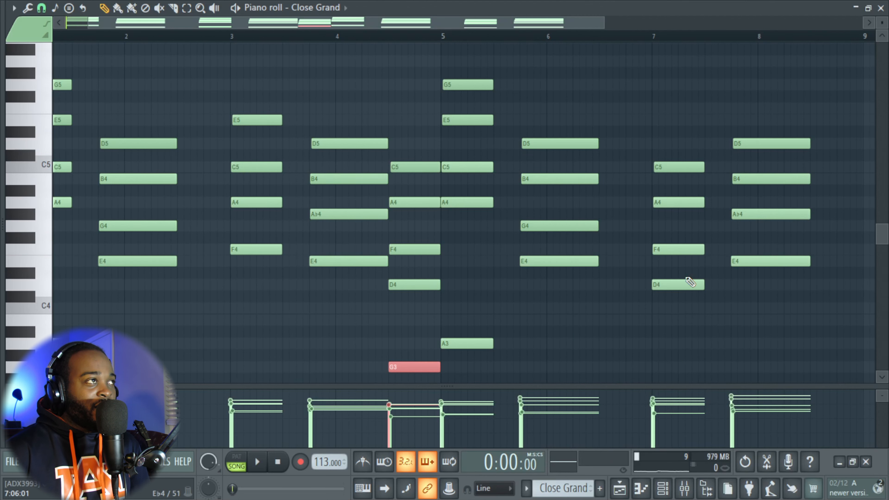
Audition the D4, F4, A4 and C5 chord at bar 7, its D3 bass note, and the E4, A♭4, B4 and D5 chord after it.
right_click(675, 274, "alt")
scroll(678, 278, "down", 5)
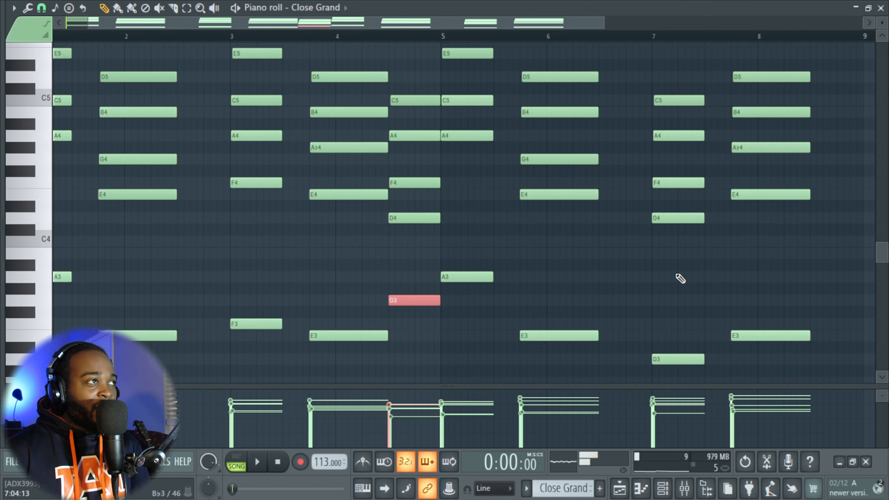
left_click(676, 318)
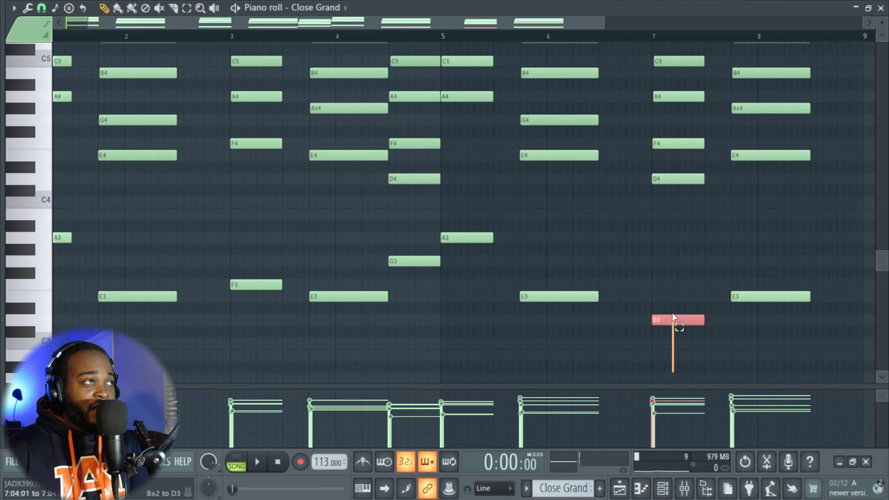
scroll(676, 318, "up", 3)
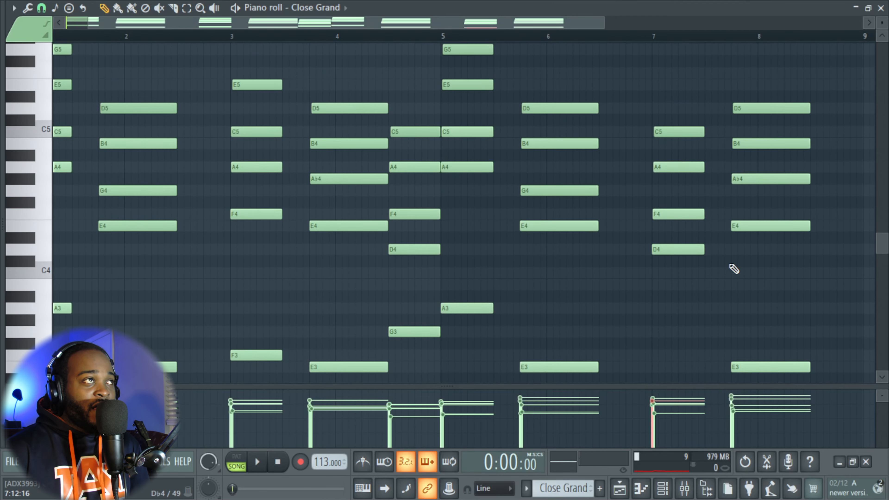
right_click(769, 241, "alt")
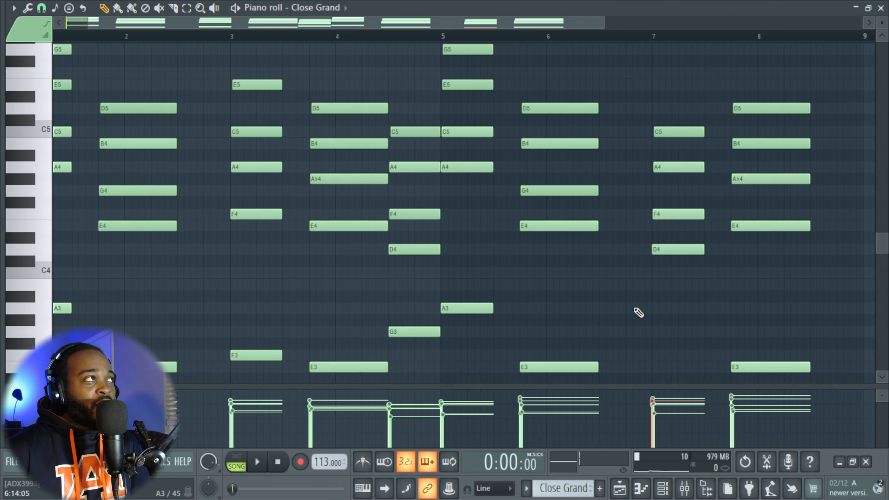
Examine the upper notes of the bar 5 chord, selecting its C5 and E5 in turn.
scroll(540, 308, "right", 3)
scroll(542, 313, "up", 2)
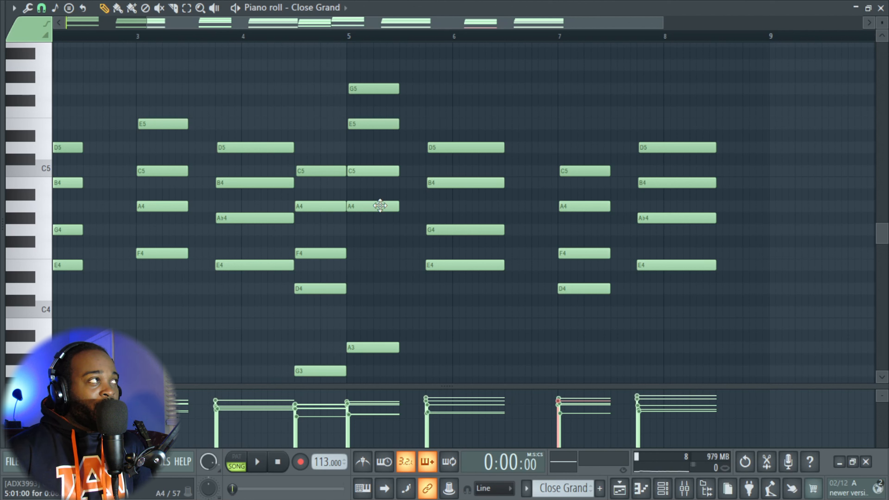
left_click_drag(378, 258, 381, 178)
left_click(372, 175, "ctrl")
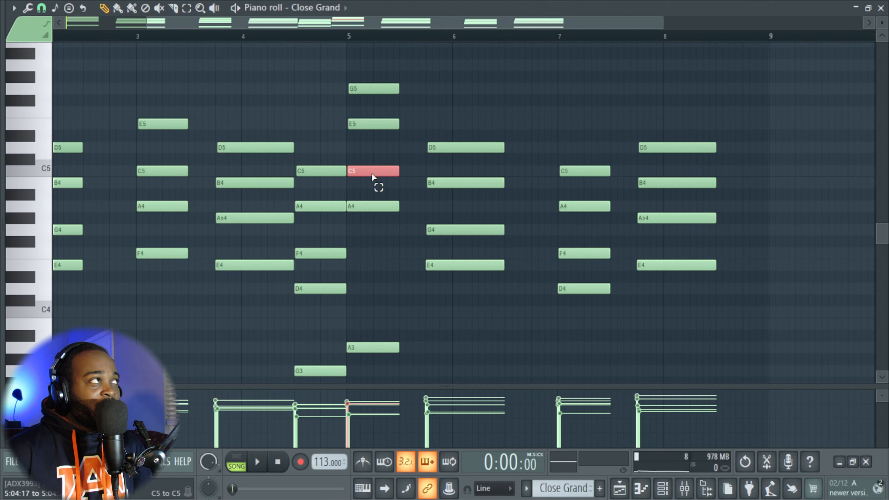
left_click(380, 124)
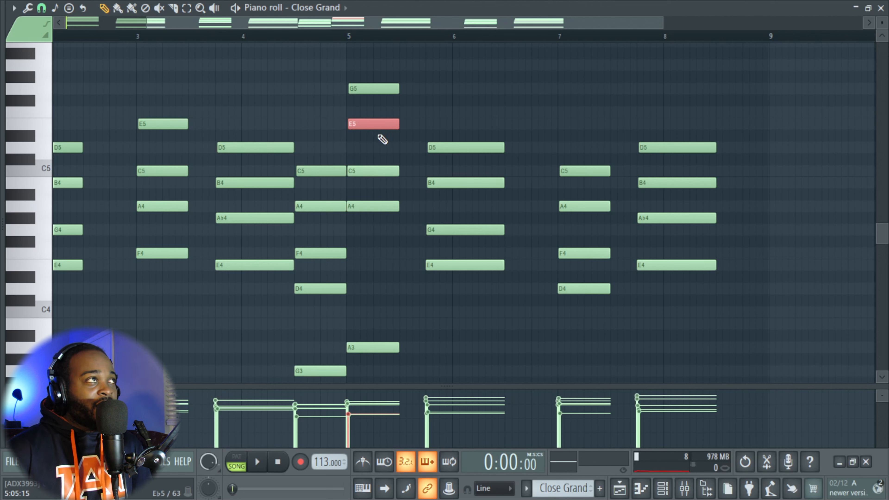
Try stacking E5, A♭5, B5 and D6 above the last chord and shifting the stack down one octave.
left_click_drag(363, 127, 656, 127)
scroll(657, 127, "up", 1)
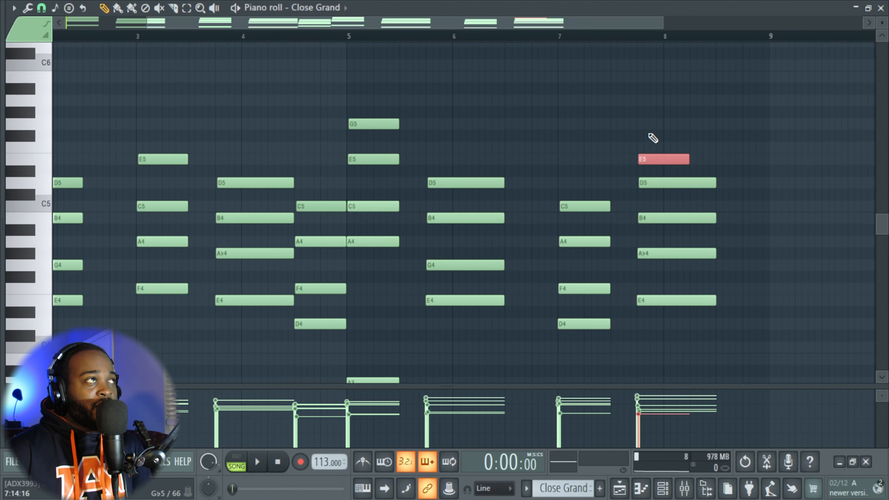
left_click(638, 112)
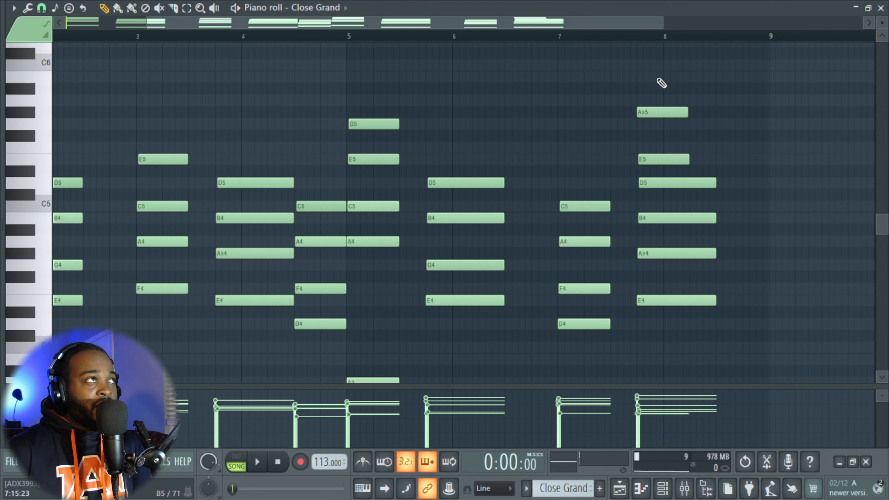
left_click(643, 78)
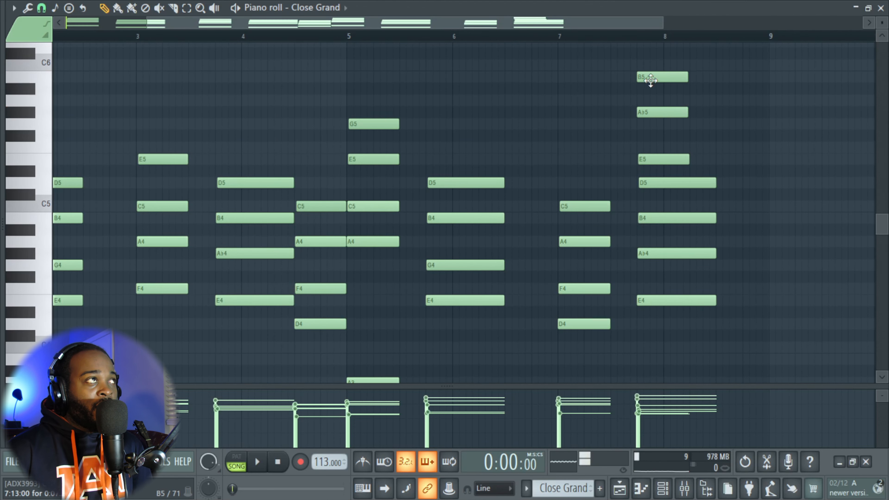
scroll(648, 91, "up", 1)
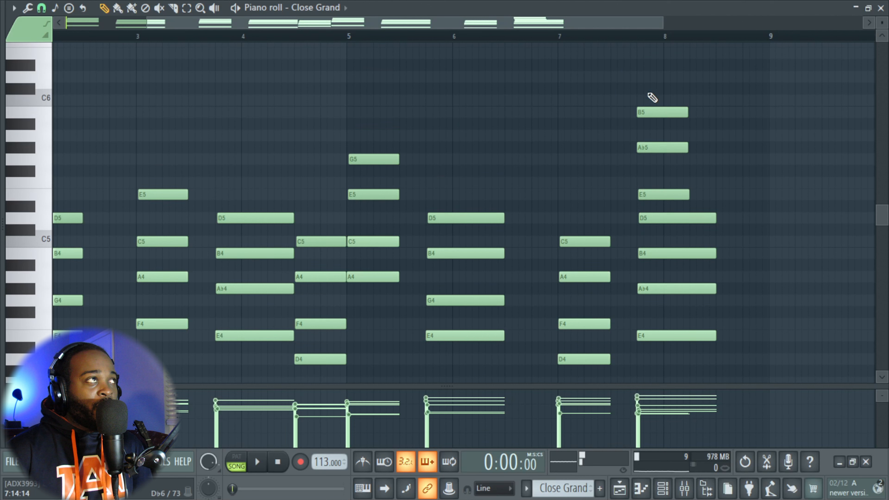
left_click(643, 77)
left_click_drag(687, 202, 654, 65)
key("ctrl+Down")
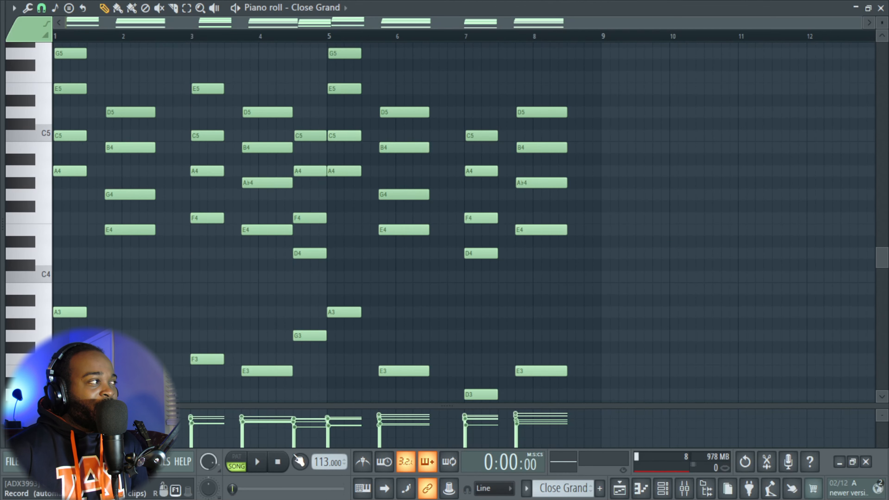
Switch playback to pattern mode, play the Close Grand progression from bar 1 to late in bar 4, and stop it.
left_click(237, 461)
scroll(95, 256, "up", 5)
left_click_drag(504, 255, 543, 280)
key("space")
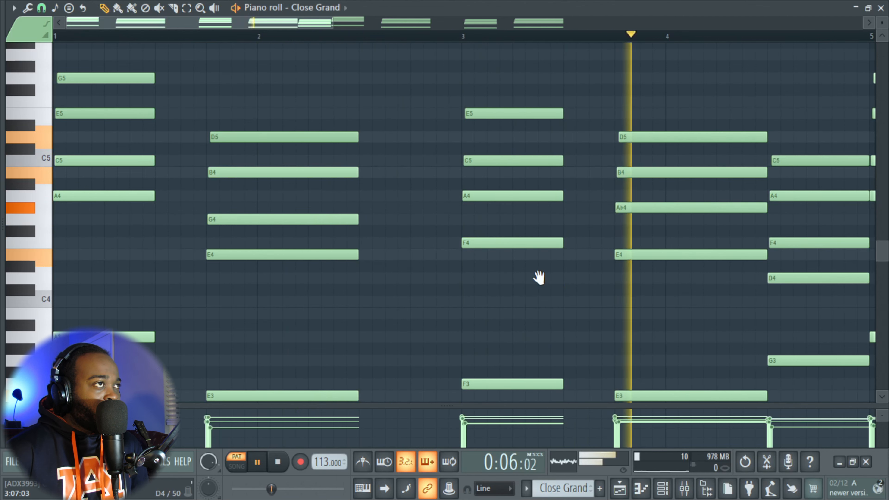
left_click_drag(538, 277, 446, 256)
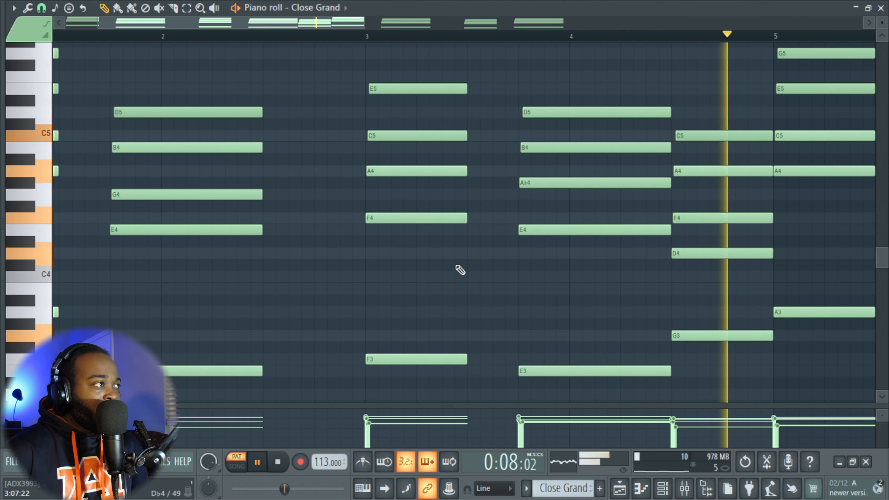
key("space")
Select the whole G3, D4, F4, A4 and C5 chord late in bar 4 and clear the selection.
scroll(461, 278, "down", 3)
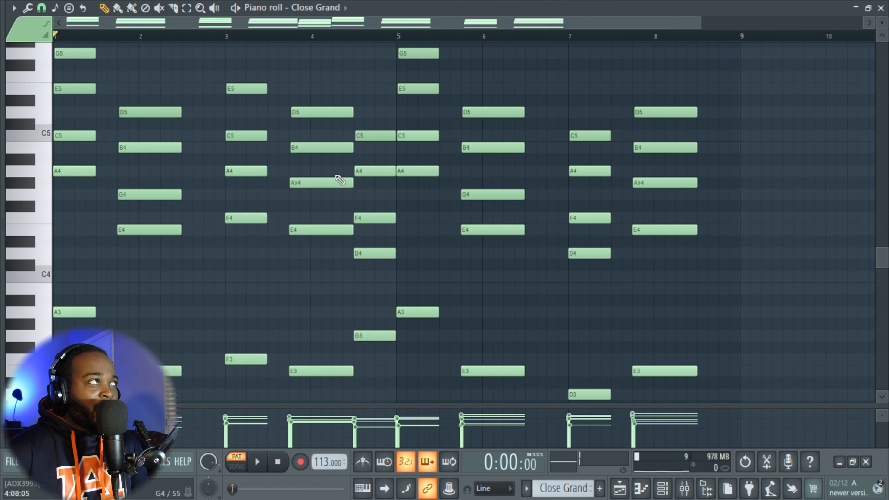
left_click_drag(368, 113, 392, 378)
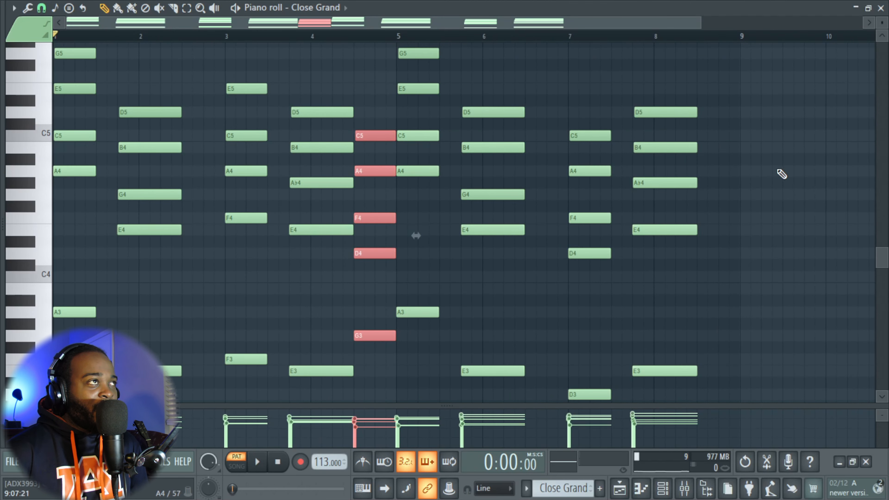
key("ctrl+d")
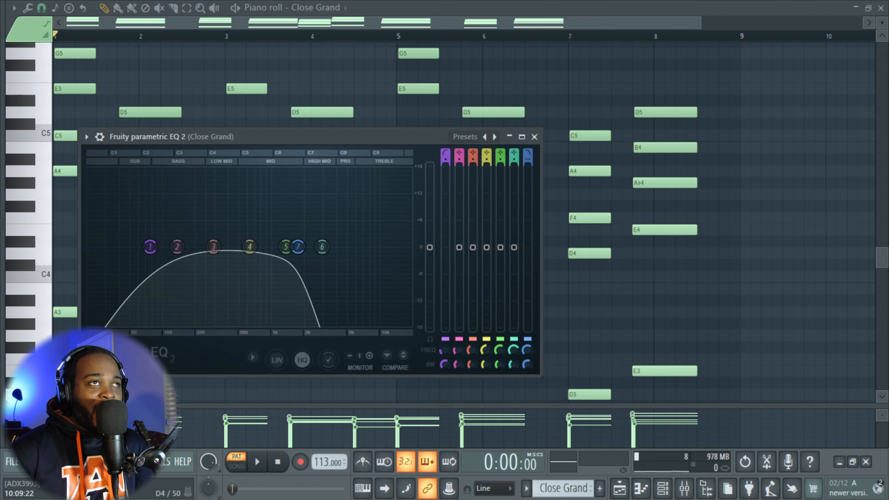
View Fruity Love Philter on Close Grand, then close the piano roll and both effect windows to reveal the playlist.
left_click(888, 241)
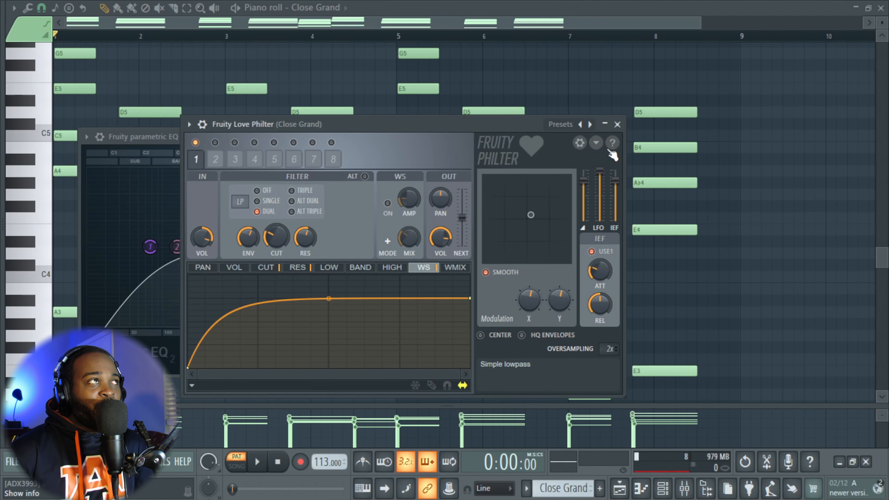
left_click(881, 8)
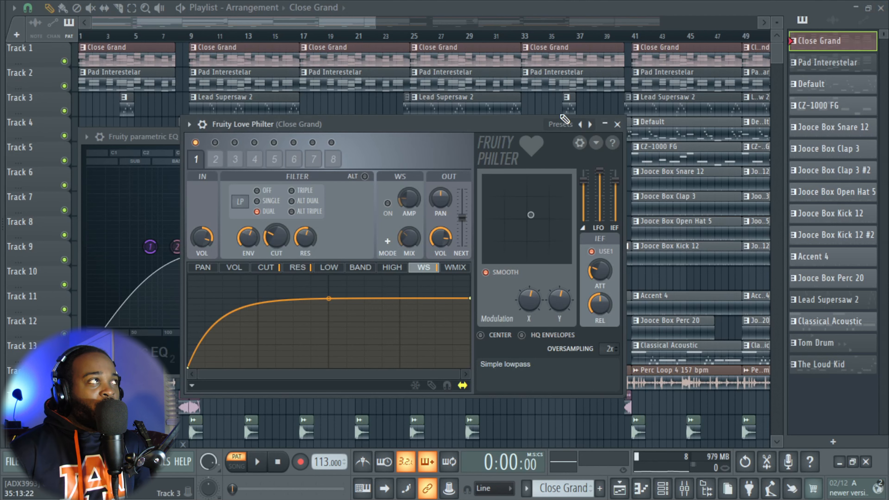
left_click(616, 124)
left_click(534, 137)
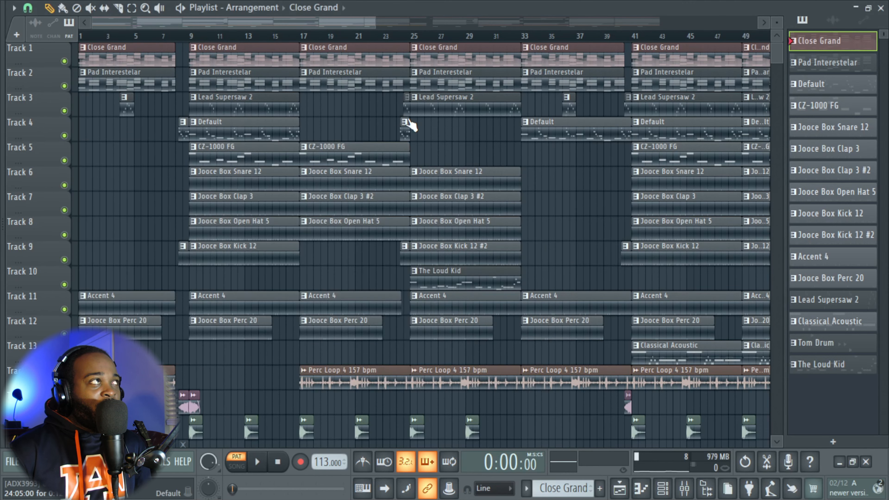
Look up the Simple lowpass preset in Fruity Love Philter's preset list and leave the list without choosing one.
scroll(181, 95, "up", 2)
scroll(181, 95, "up", 3)
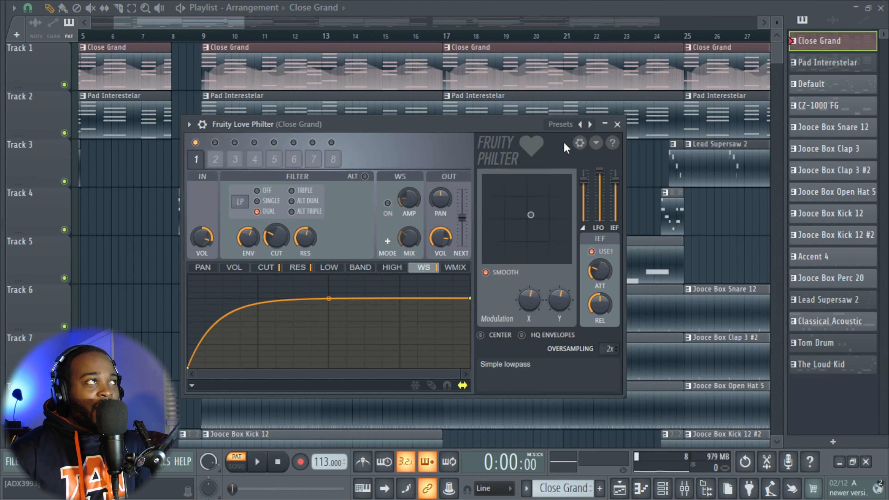
left_click(561, 124)
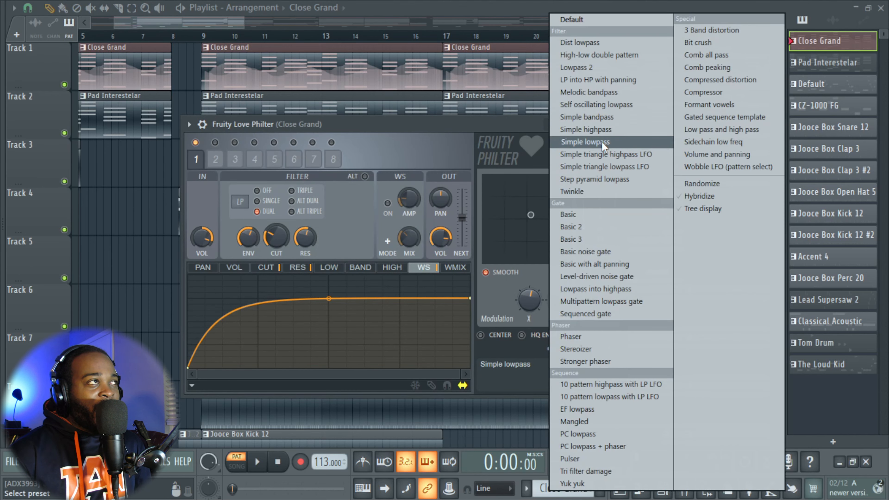
left_click(486, 135)
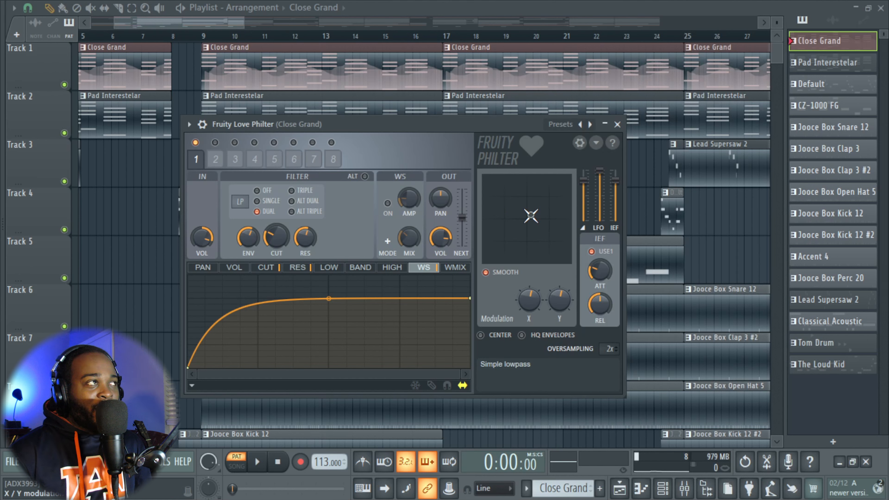
Offset Love Philter's X/Y modulation point slightly from the centre, audition the filtered piano pattern, and close the effect.
mouse_move(531, 215)
left_mouse_down()
mouse_move(535, 222)
mouse_move(539, 212)
left_mouse_up()
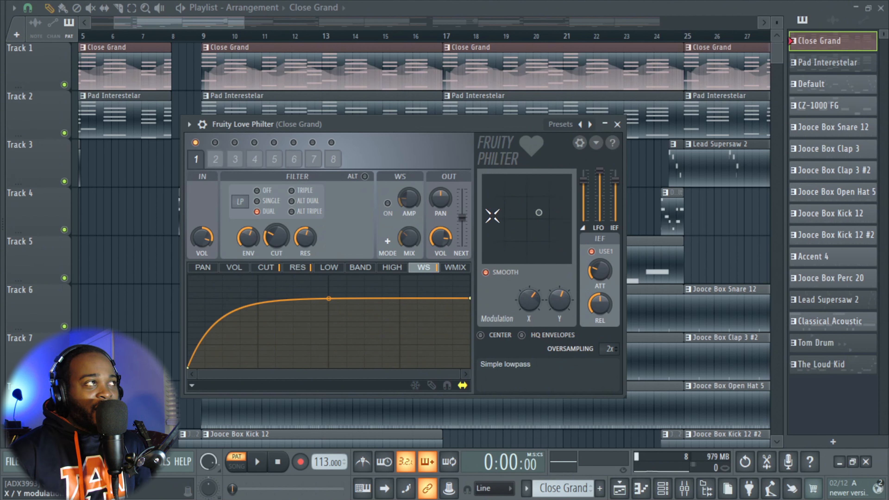
key("space")
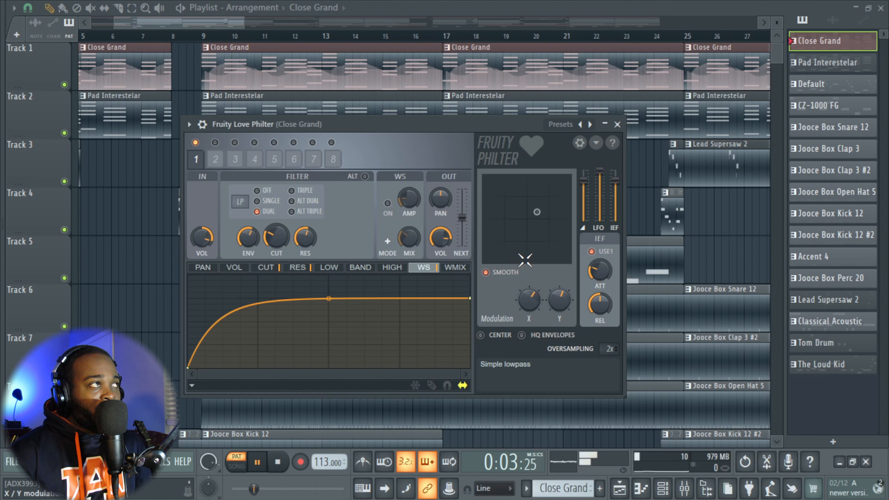
key("space")
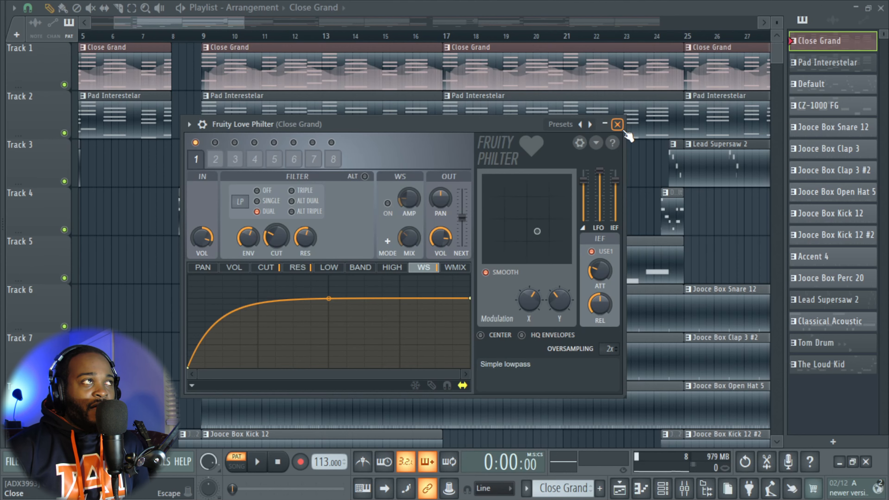
left_click(617, 124)
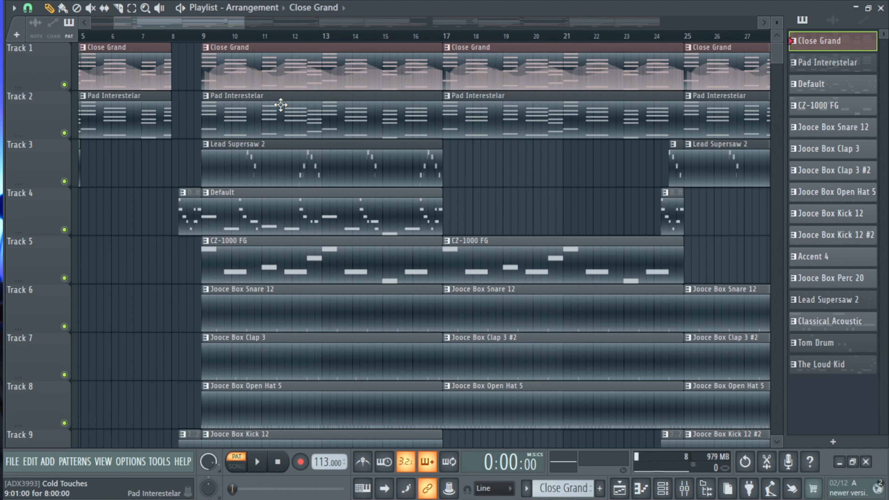
View the Pad Interestelar instrument's settings and close its window.
left_click(658, 105)
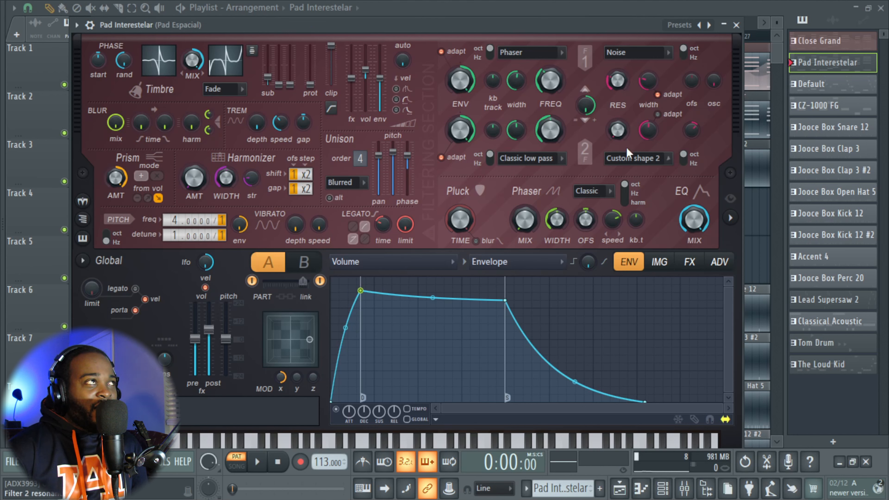
left_click(737, 24)
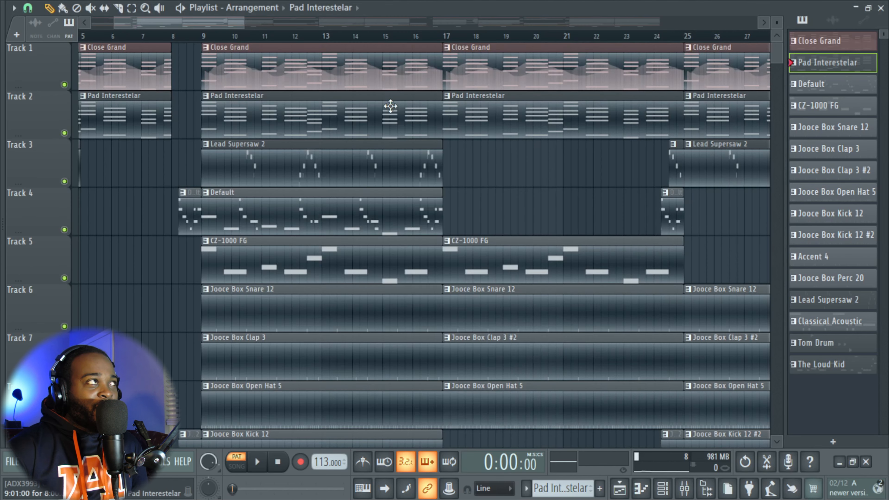
Show the Pad Interestelar pattern's notes in the piano roll and audition its opening chords.
double_click(245, 112)
scroll(245, 148, "up", 5)
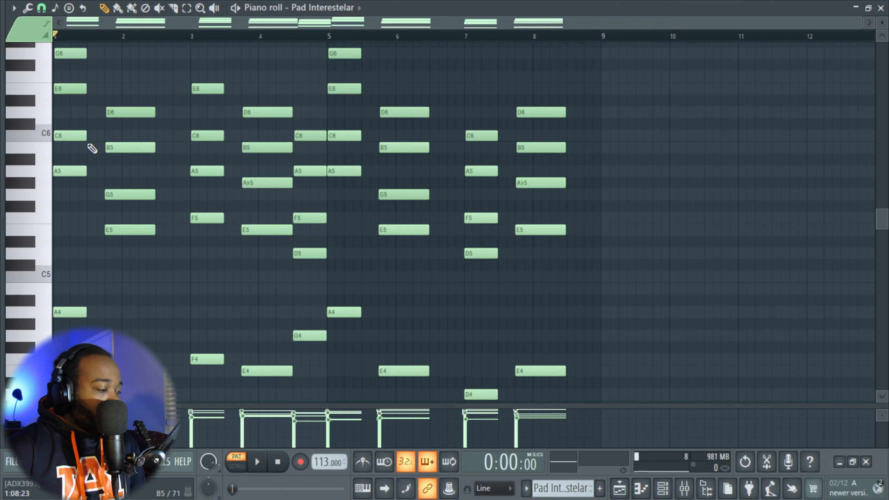
right_click(77, 144, "alt")
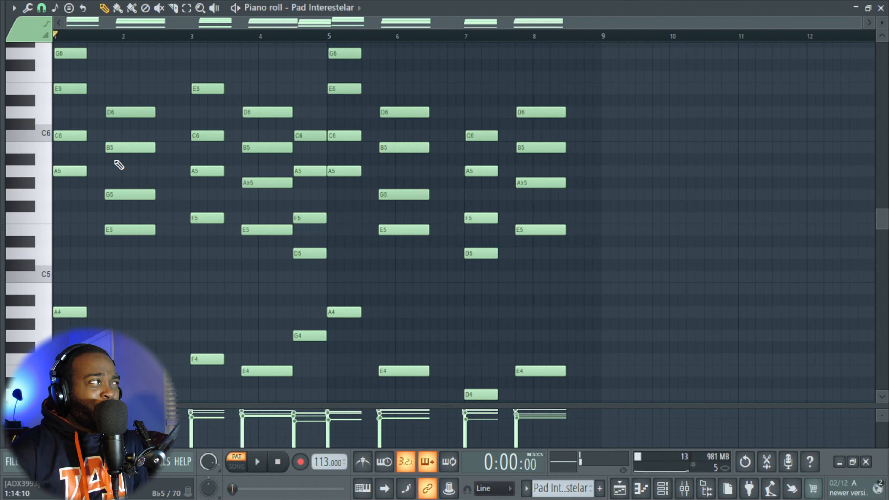
left_click_drag(120, 163, 115, 159)
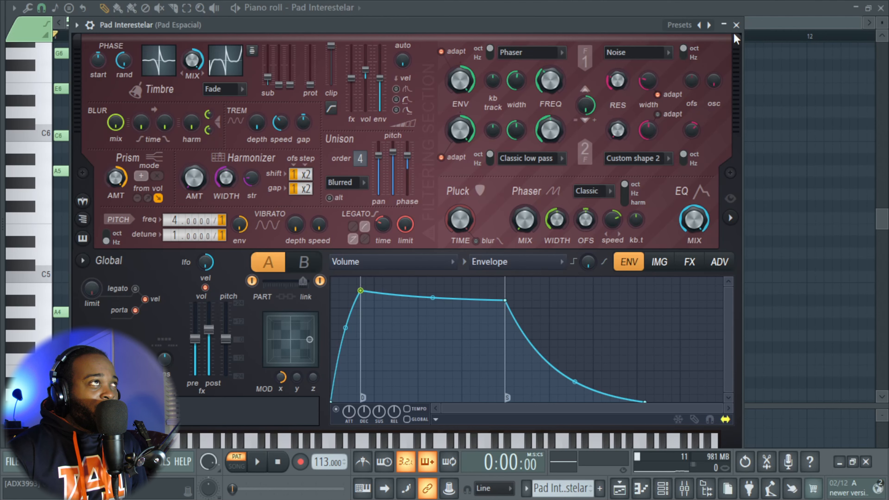
Return to the playlist and show the Gross Beat effect on Pad Espacial.
left_click(736, 25)
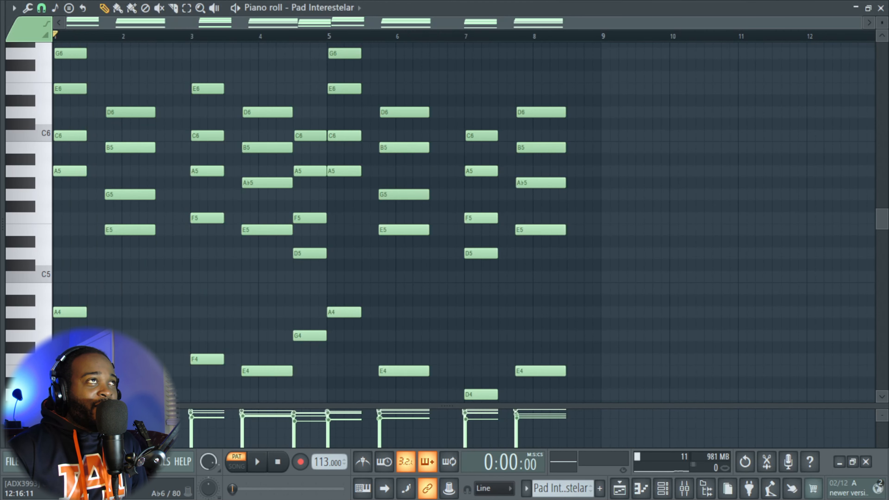
left_click(881, 8)
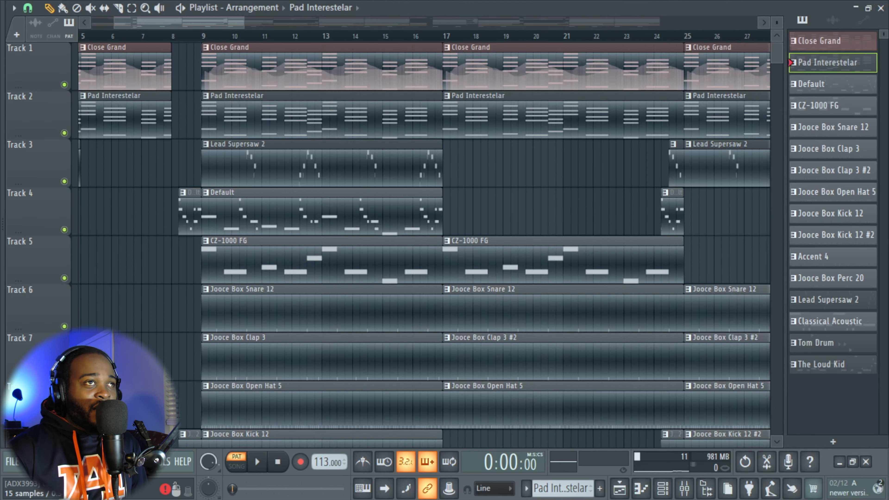
left_click(888, 200)
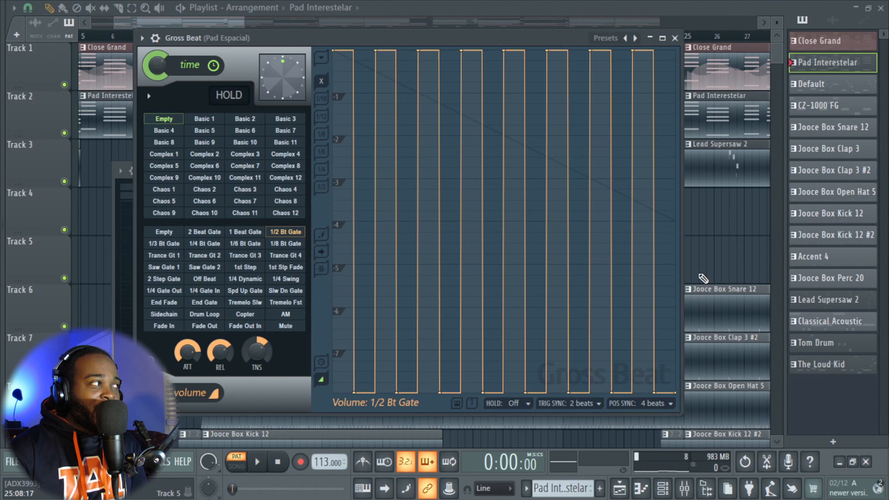
Audition the Pad Interestelar pattern twice with Gross Beat's 1/2 Bt Gate volume gating applied to Pad Espacial.
key("space")
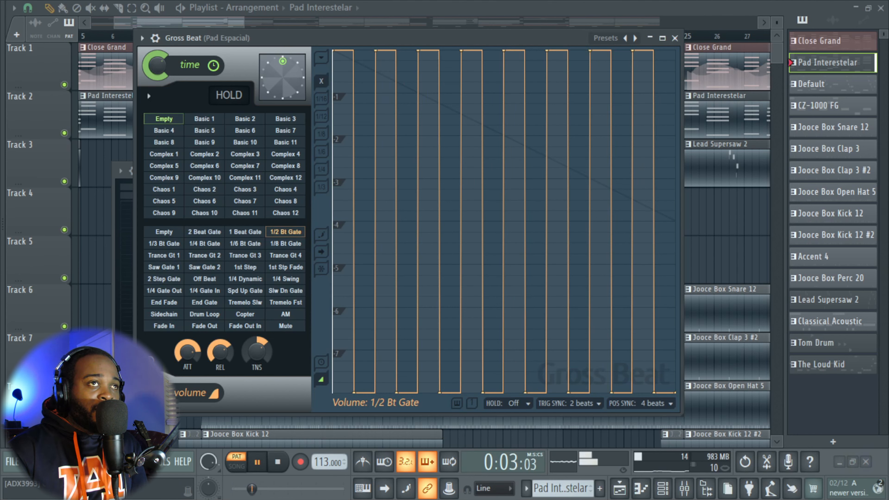
key("space")
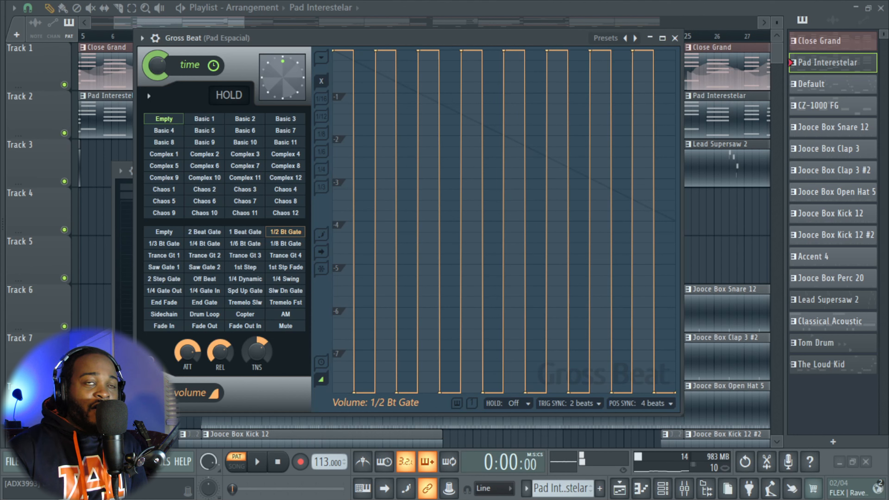
key("space")
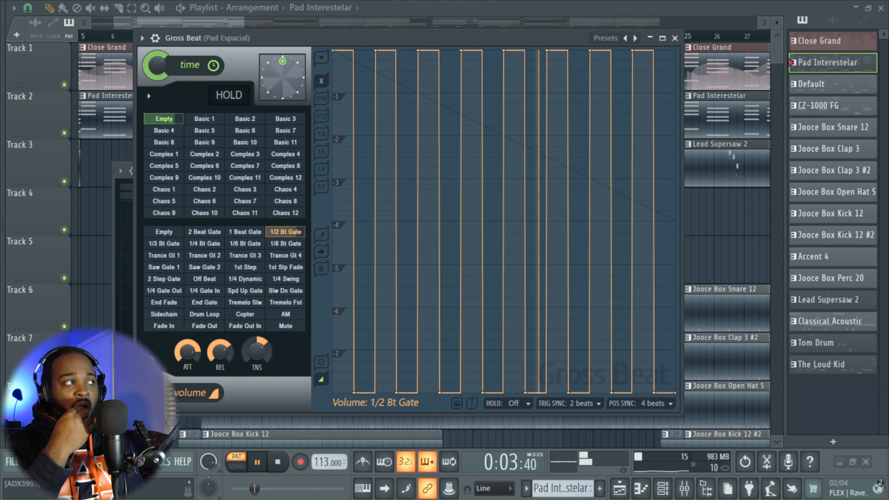
key("space")
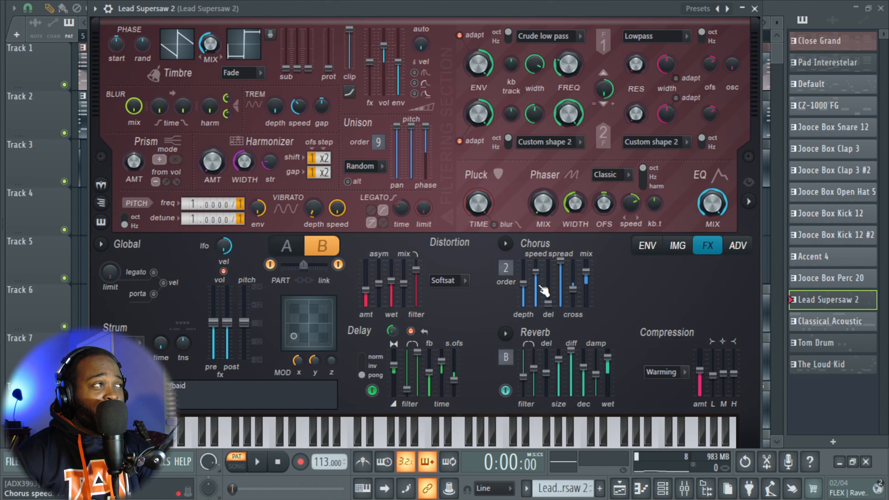
Close the Lead Supersaw 2 instrument and show its pattern's opening C8, B7 and A7 notes up close in the piano roll.
left_click(753, 8)
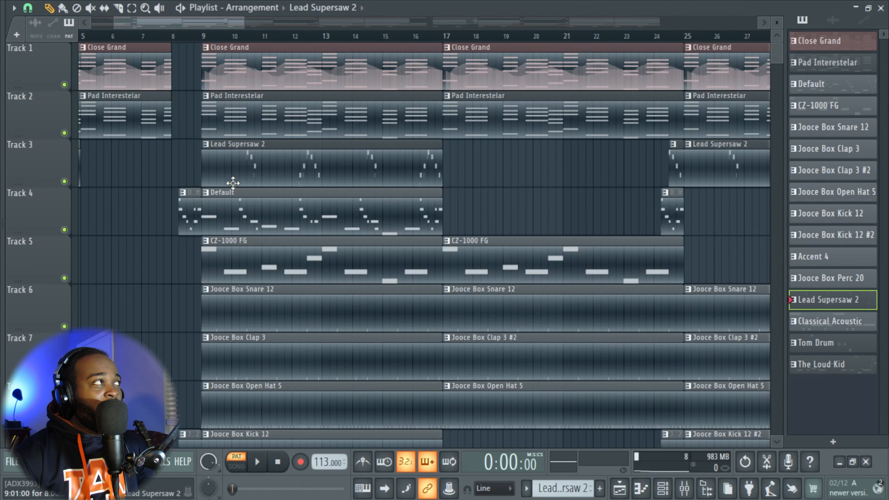
double_click(240, 160)
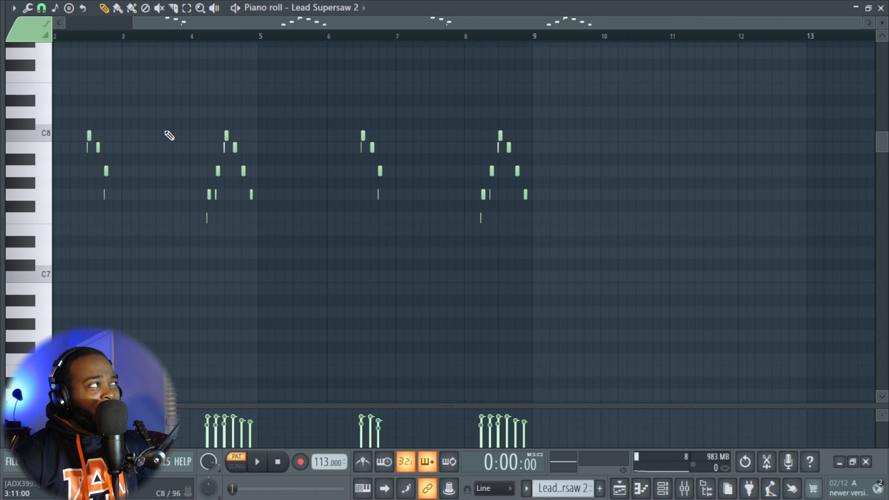
scroll(110, 171, "up", 4)
left_click_drag(152, 166, 324, 187)
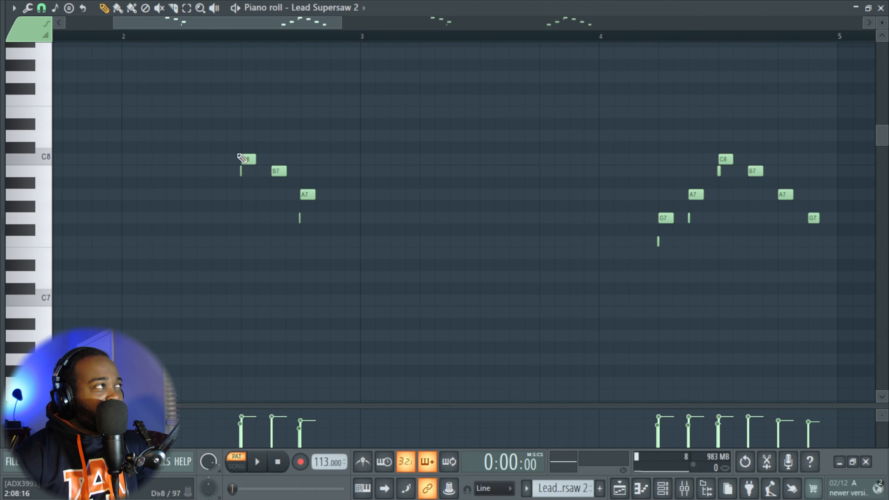
scroll(234, 194, "up", 6)
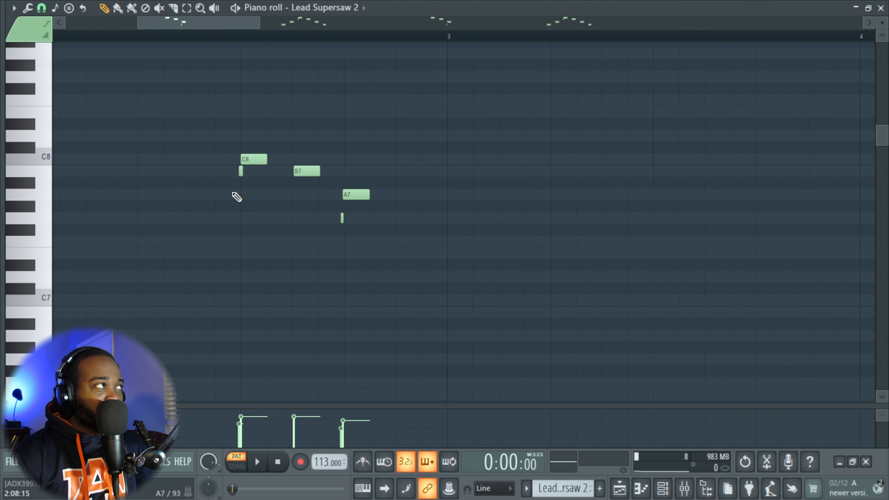
Point out the short grace notes ahead of C8 and A7 by selecting each in turn, and clear the selection.
left_click_drag(244, 202, 241, 170)
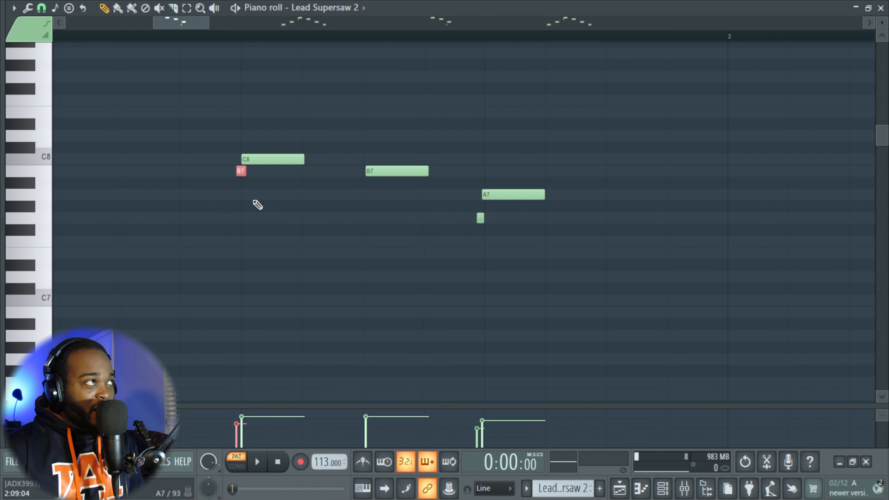
left_click_drag(466, 235, 526, 183)
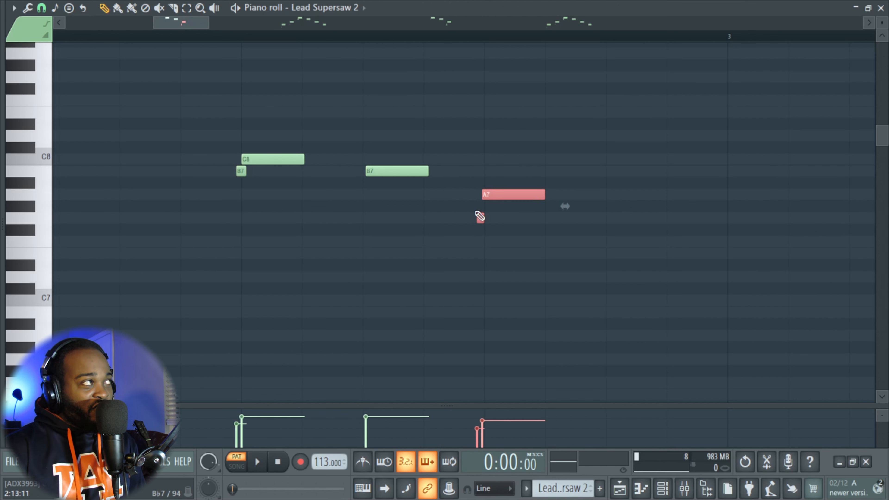
left_click(268, 317)
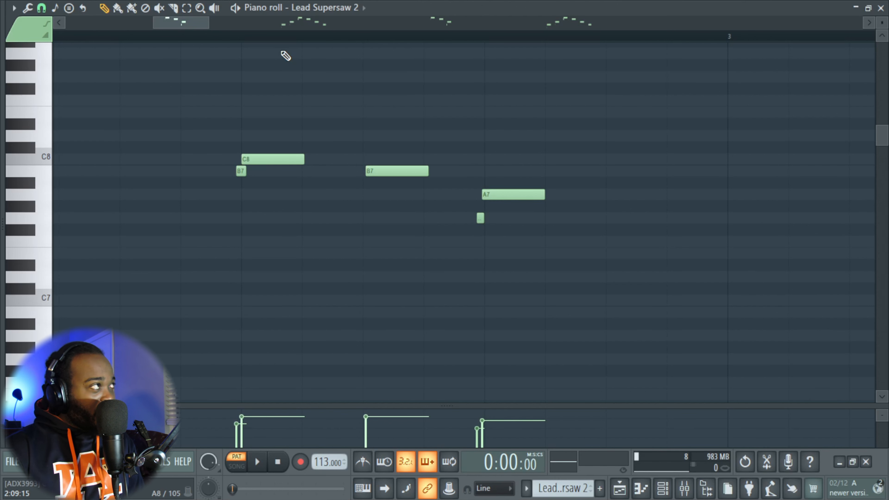
Audition the Lead Supersaw 2 melody from its first C8 note in bar 2, and stop playback.
left_click(237, 38)
key("space")
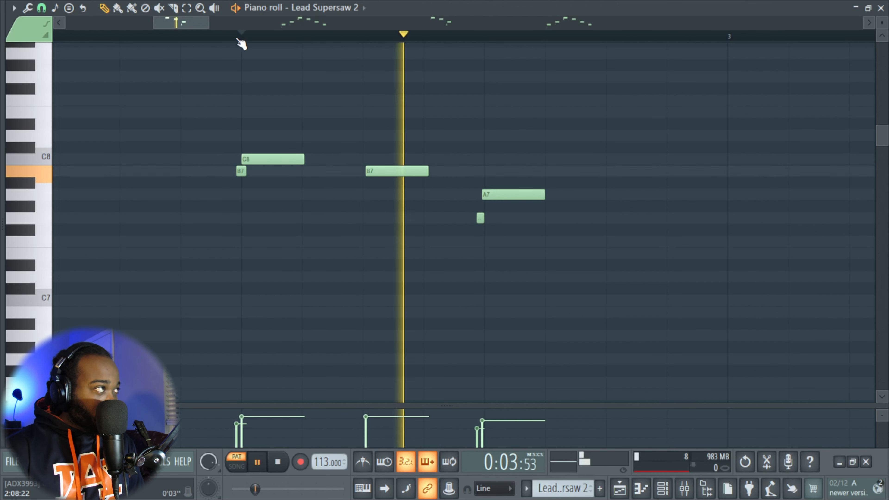
scroll(480, 364, "down", 3)
scroll(483, 364, "down", 4)
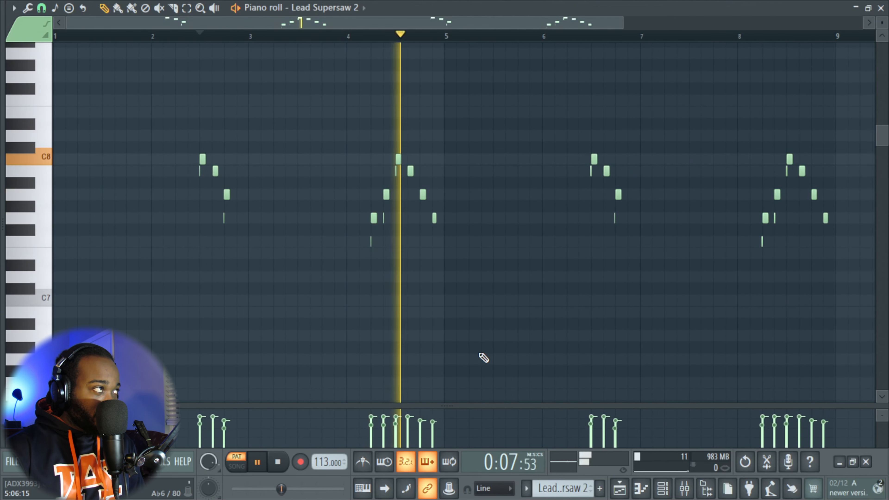
key("space")
Compare the Lead Supersaw 2 melody's four phrases by selecting the short bar 2 and bar 6 phrases and the longer bar 4 and bar 8 phrases.
scroll(480, 357, "down", 1)
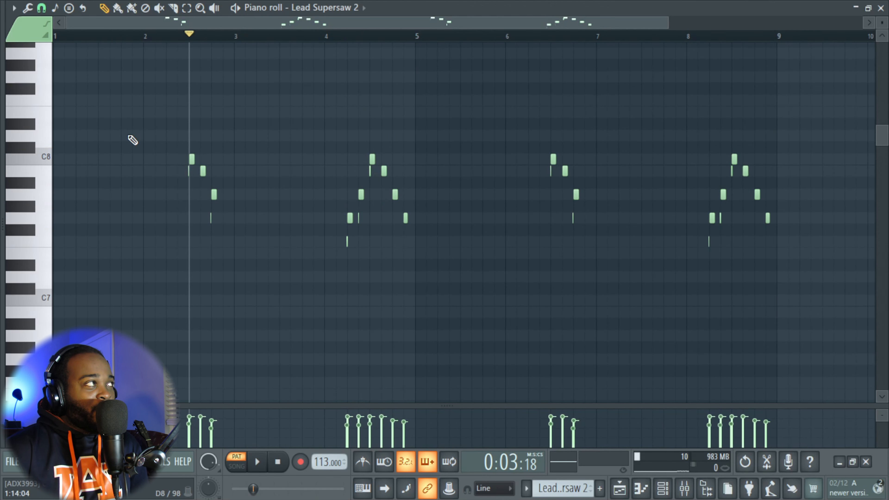
left_click_drag(145, 131, 262, 243)
left_click_drag(548, 95, 616, 259)
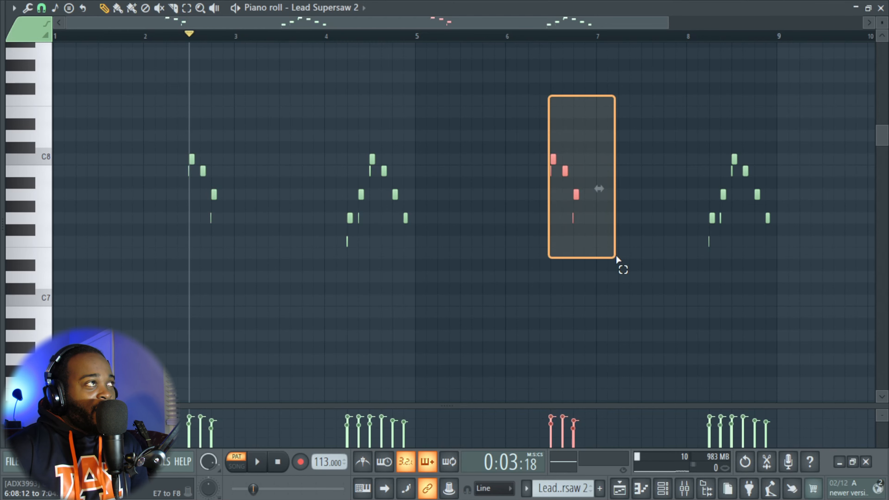
left_click_drag(297, 96, 422, 283)
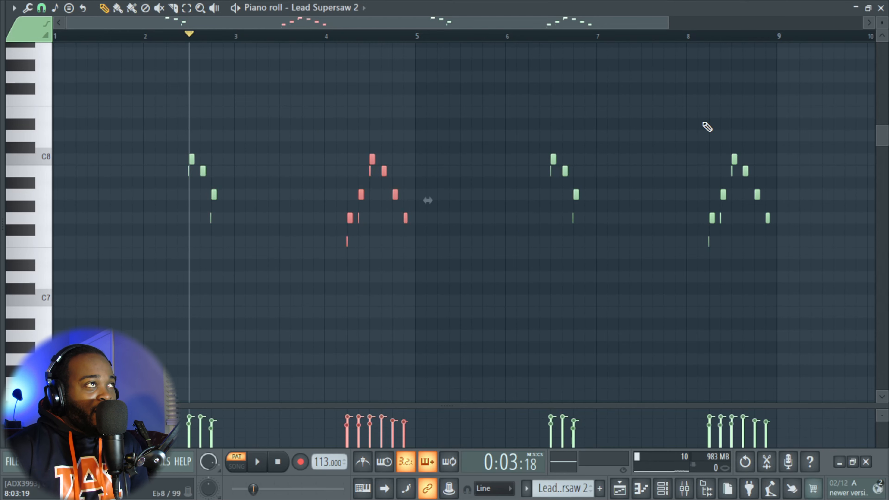
left_click_drag(704, 122, 833, 284)
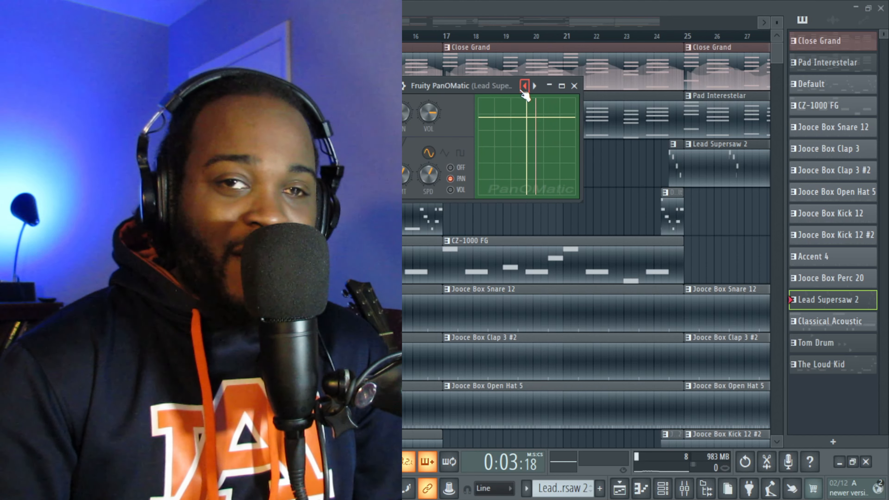
Close Fruity PanOMatic on the lead and show the Default pattern's notes in the piano roll.
left_click(573, 86)
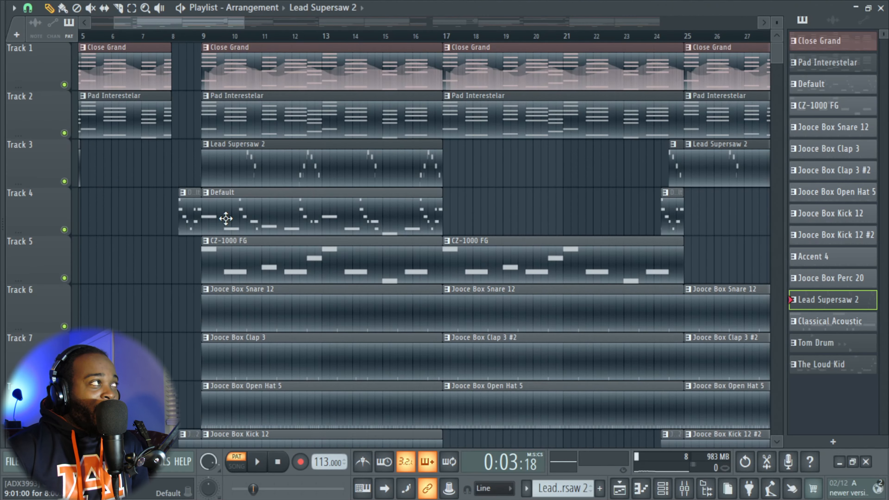
left_click(225, 219)
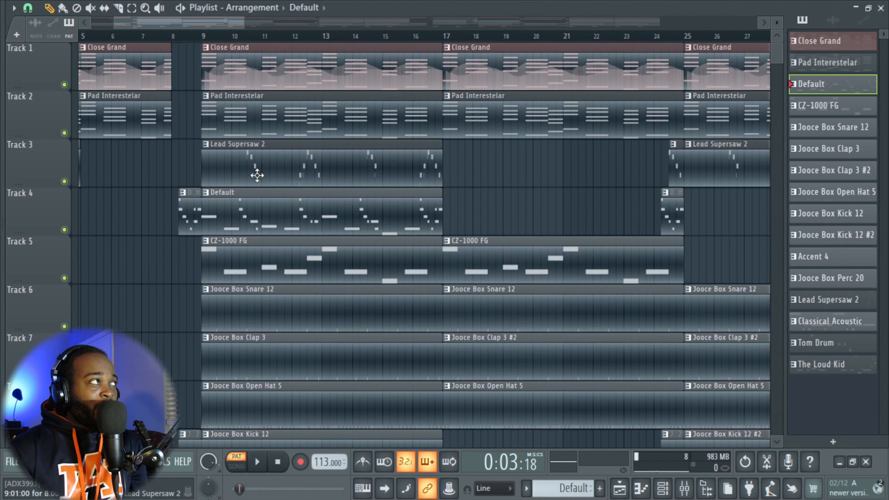
double_click(237, 209)
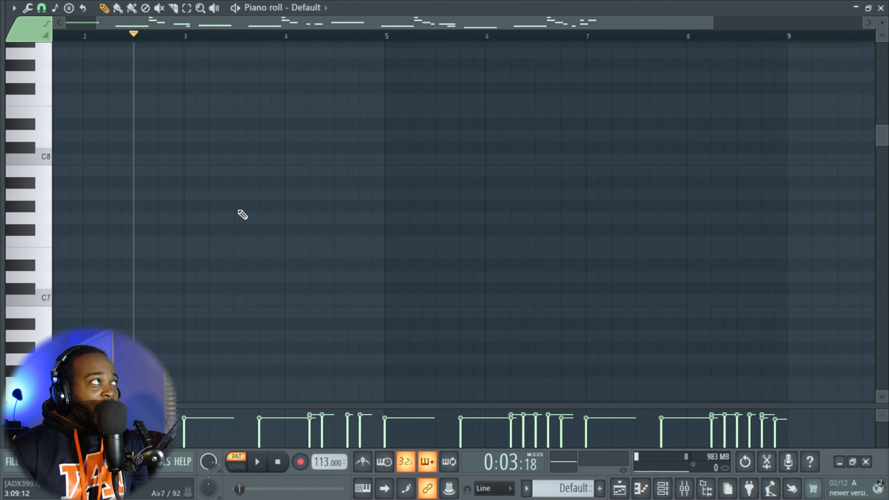
scroll(242, 214, "down", 5)
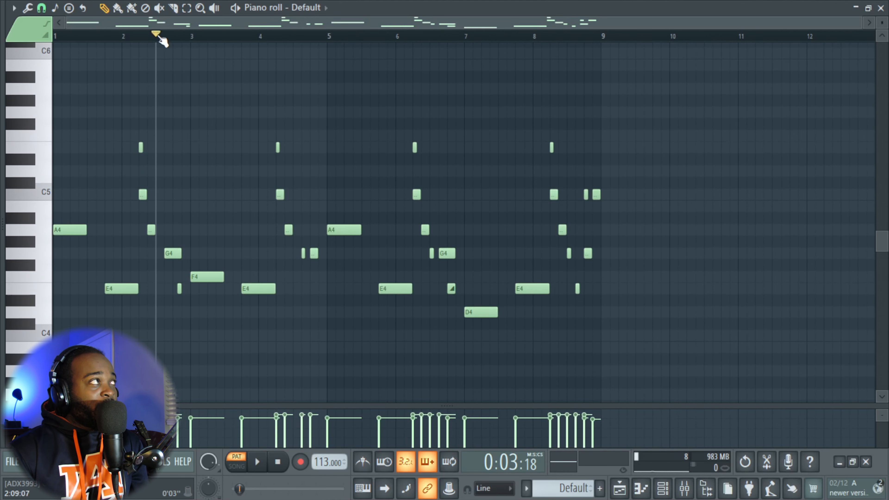
Return the playhead to bar 1, examine the Default pattern's notes, and audition the melody from the start.
left_click_drag(159, 34, 57, 52)
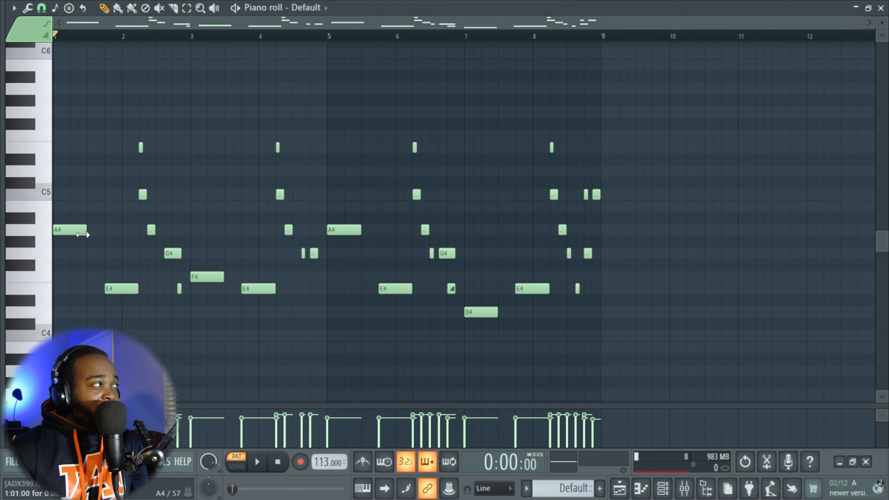
scroll(161, 291, "up", 3, "ctrl")
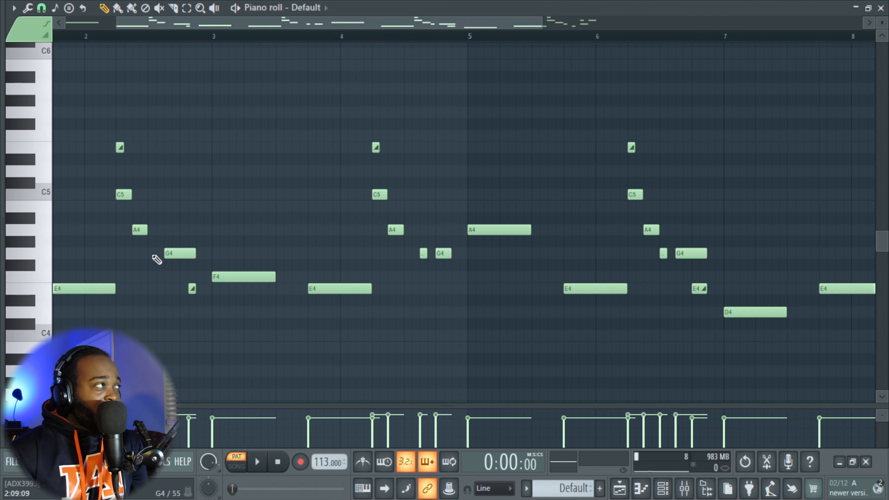
scroll(113, 126, "up", 2, "ctrl")
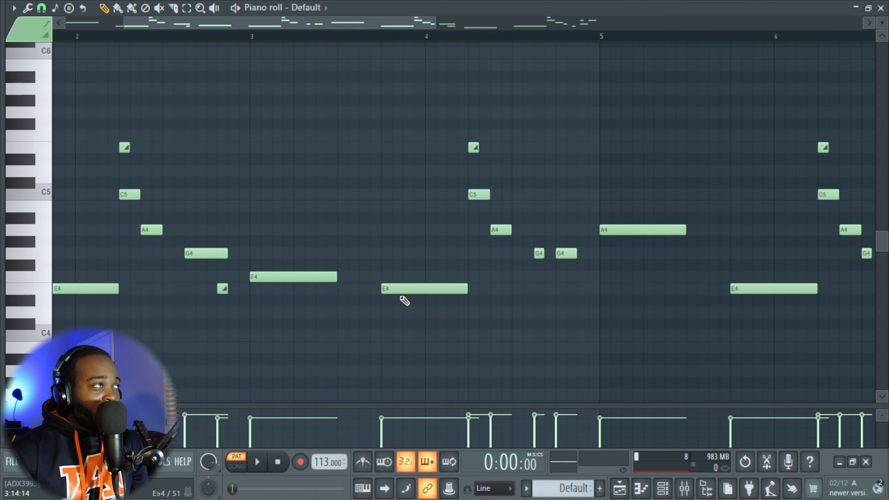
scroll(401, 294, "down", 3, "ctrl")
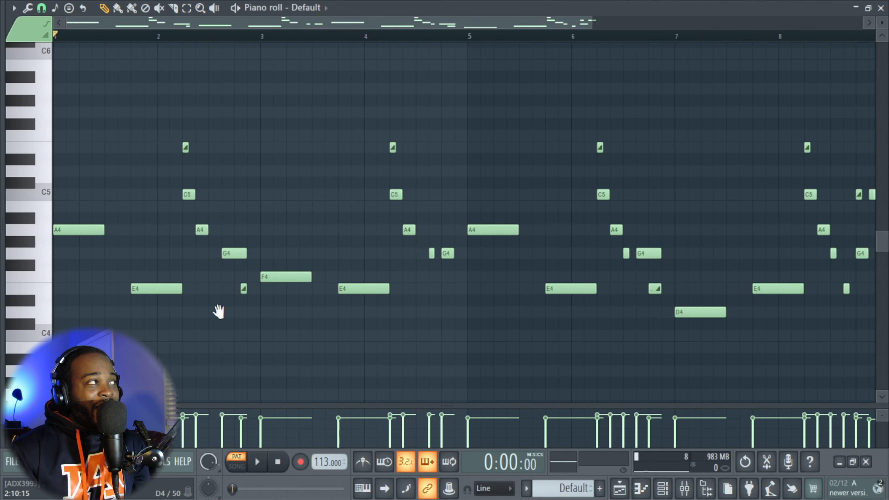
scroll(266, 310, "up", 1)
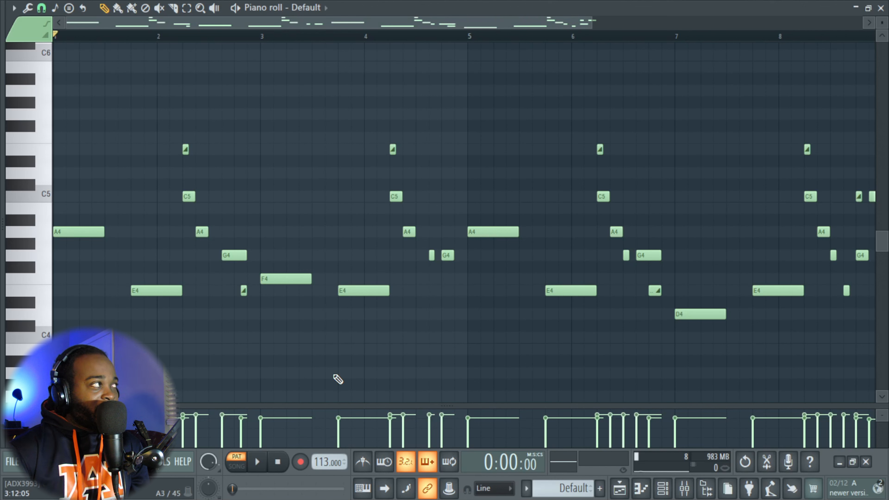
key("space")
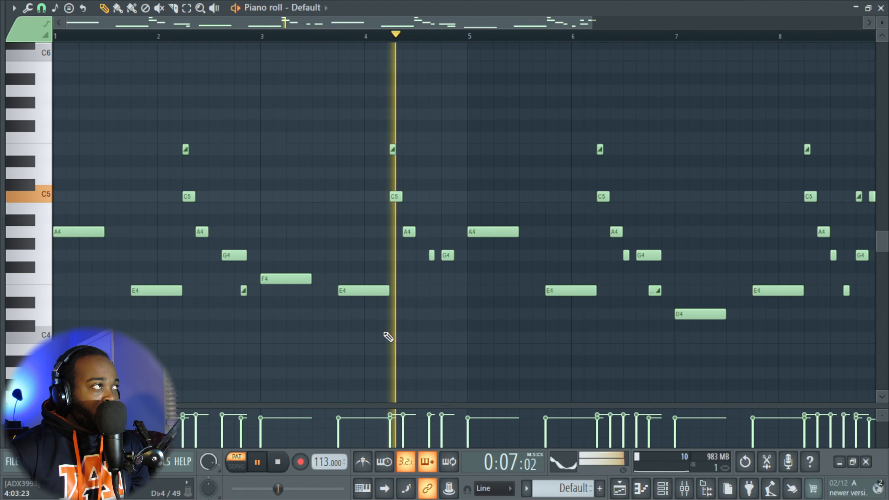
key("space")
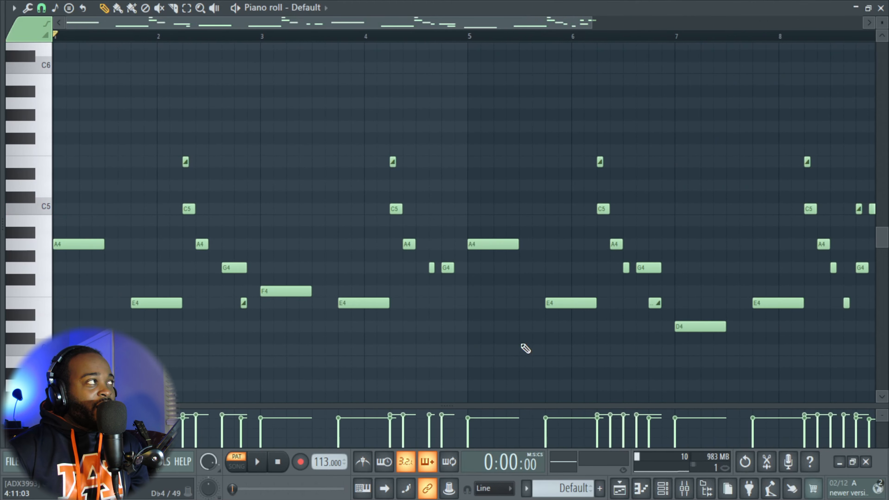
Audition the Default melody from the stacked E5 and C5 notes in bar 2, and stop playback.
scroll(151, 215, "up", 4)
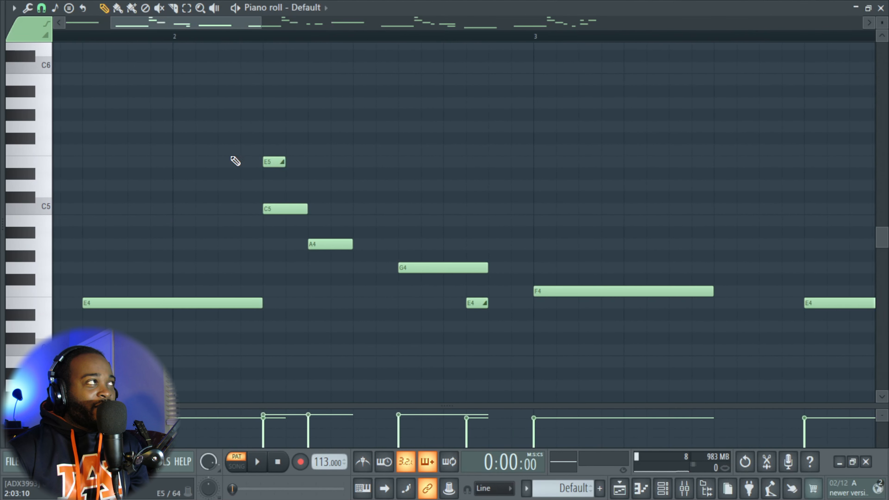
left_click(263, 36)
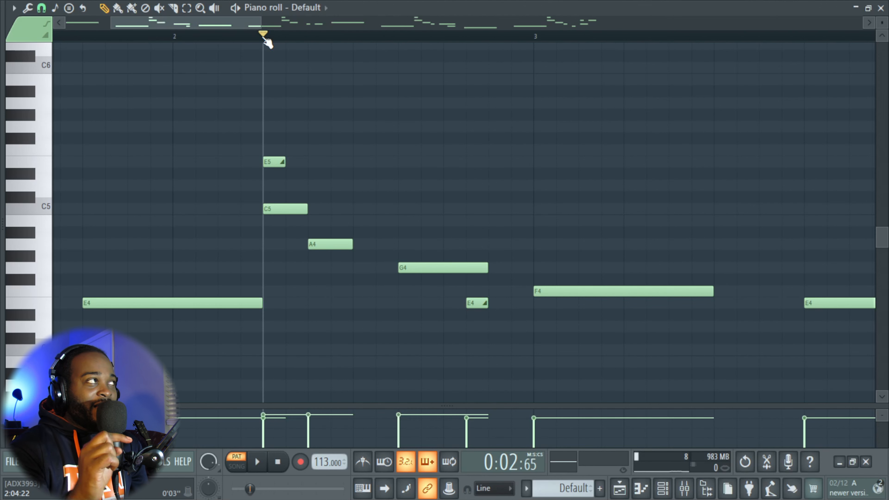
key("space")
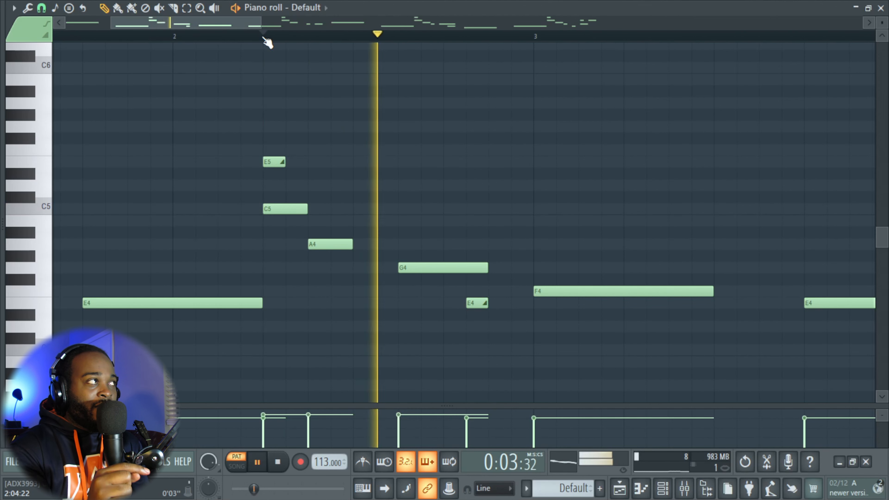
scroll(267, 42, "down", 3)
key("space")
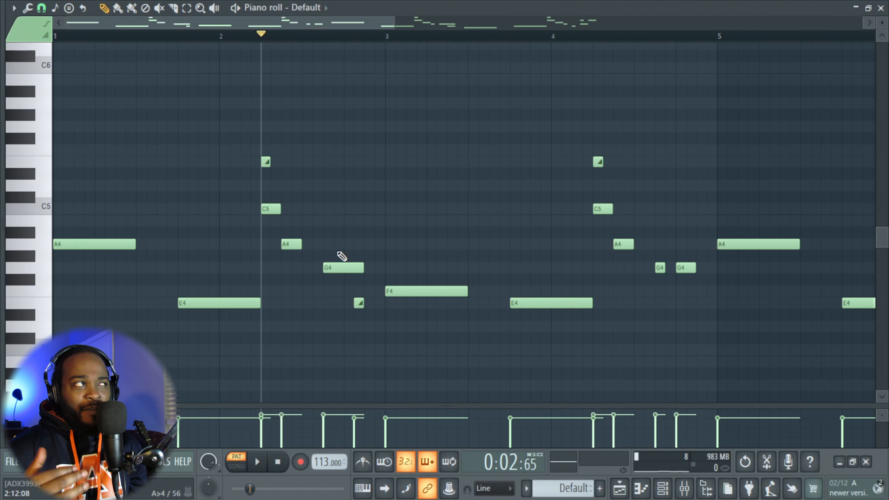
Show the whole Default melody and select the E5, C5 and A4 notes in bar 2.
scroll(341, 256, "down", 3)
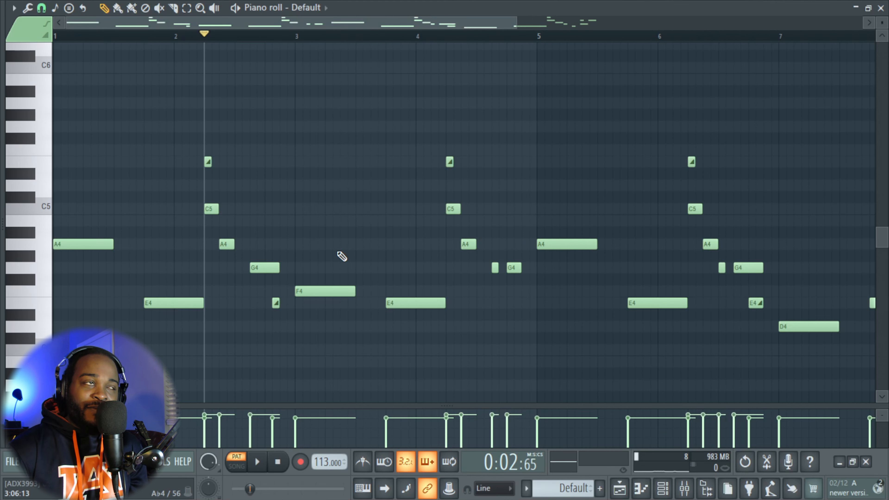
scroll(341, 256, "down", 1)
left_click_drag(734, 204, 716, 191)
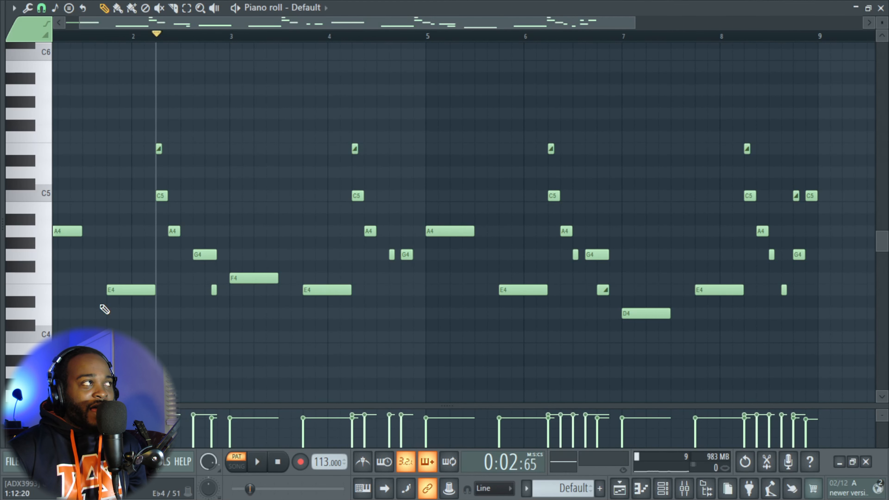
scroll(126, 255, "up", 1)
left_click_drag(131, 121, 206, 285)
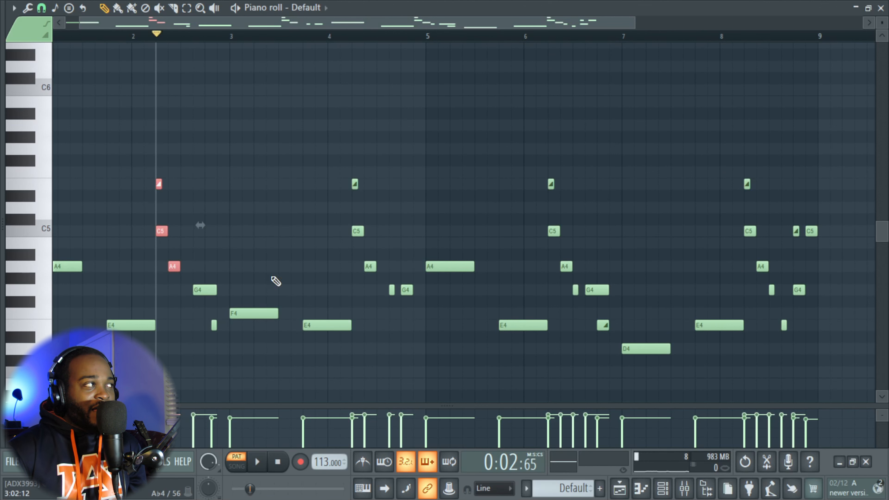
Select the descending E5-to-G4 notes in bar 6, select the closing phrase from the last E4 through bar 8, and clear the selection.
left_click_drag(526, 140, 609, 309)
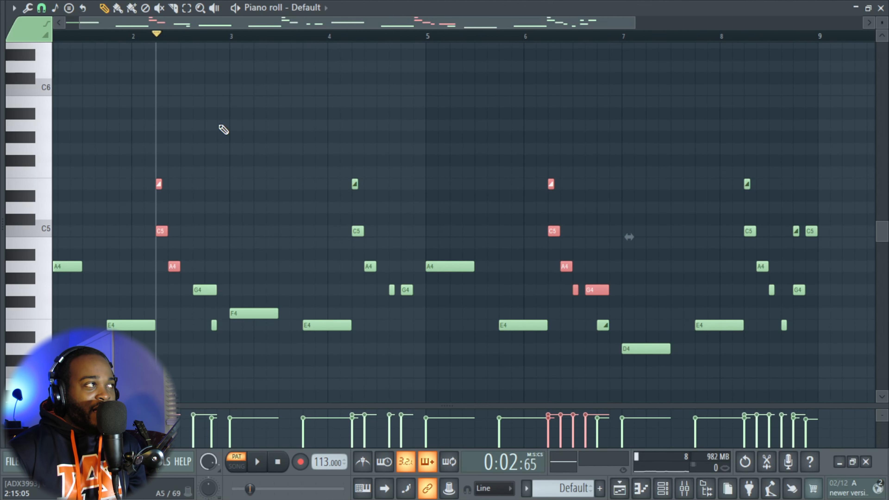
left_click_drag(738, 143, 819, 333)
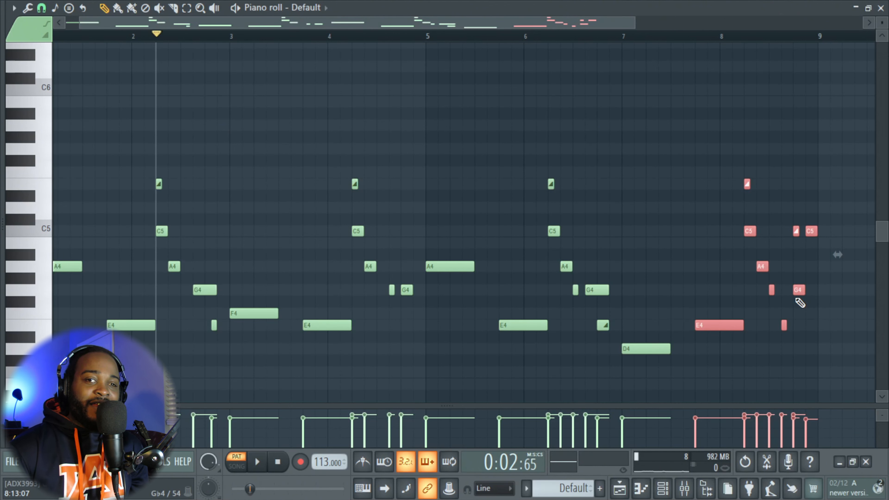
left_click(723, 194)
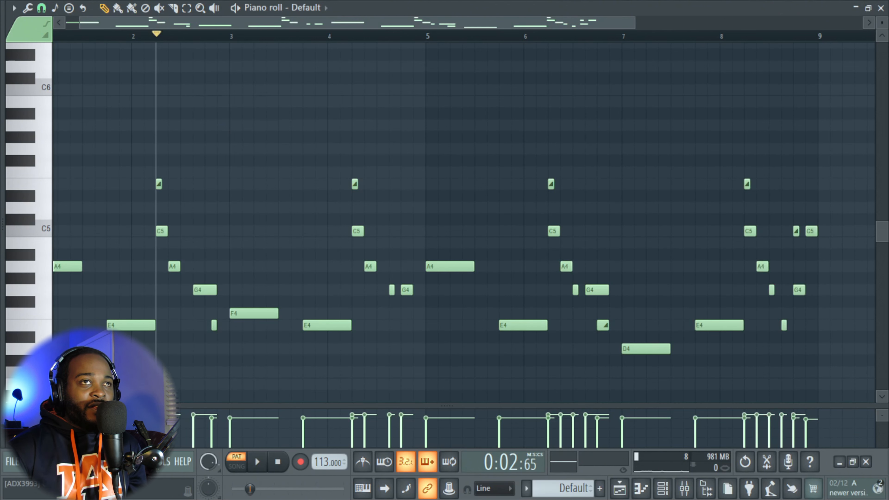
Close Fruity Fast Dist on the Default melody and examine the CZ-1000 FG instrument's settings, closing them after viewing.
mouse_move(337, 196)
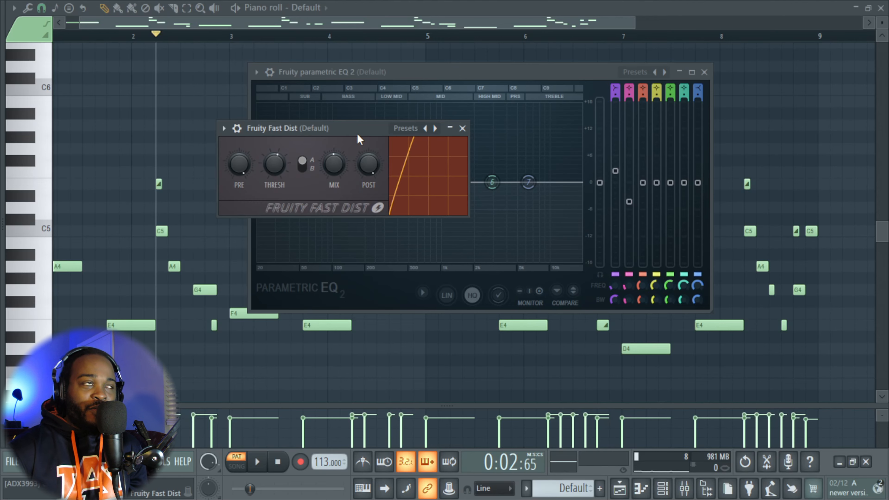
left_click(462, 128)
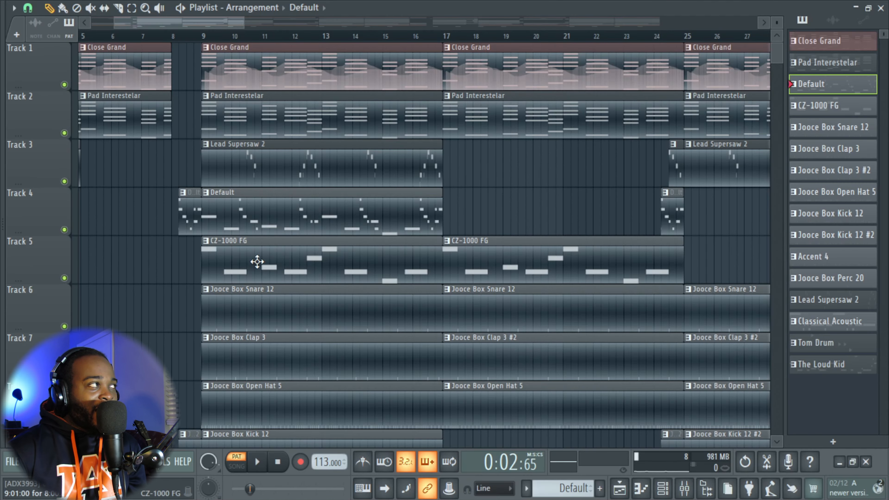
left_click(257, 261)
double_click(833, 106)
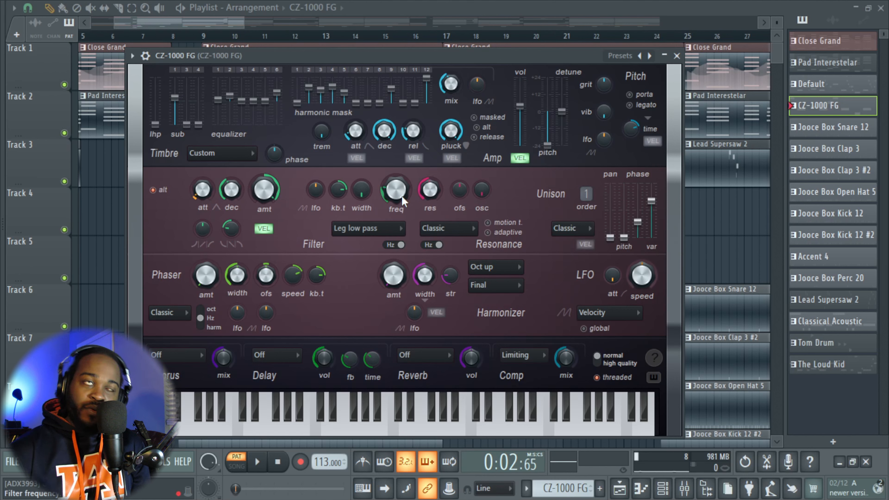
left_click(676, 56)
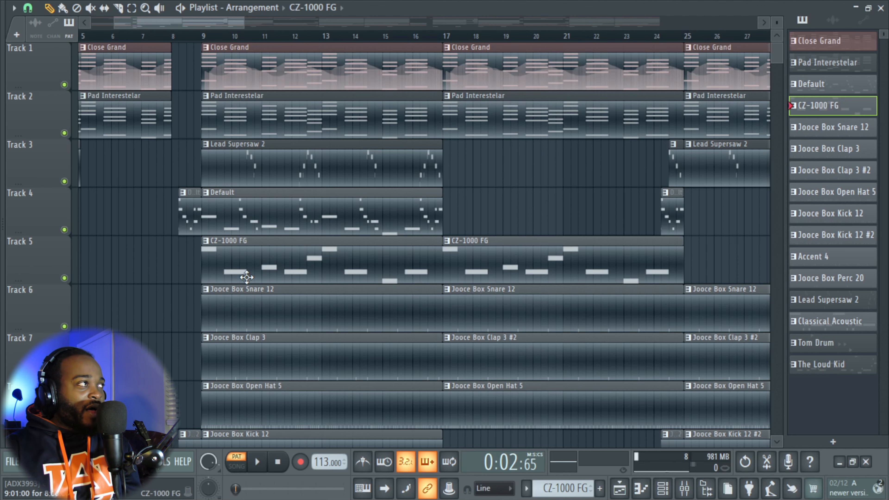
Audition the CZ-1000 FG pattern in the piano roll, view all its notes, and return to the playlist.
double_click(251, 272)
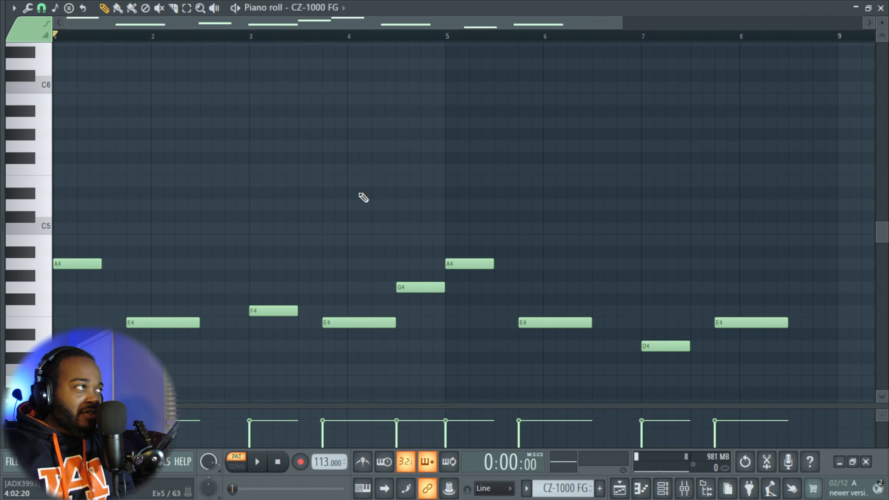
key("space")
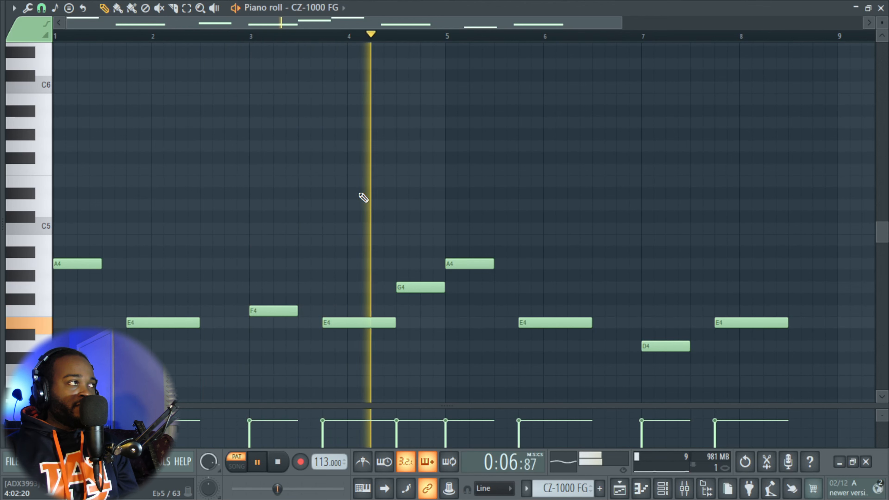
key("space")
scroll(363, 198, "down", 2)
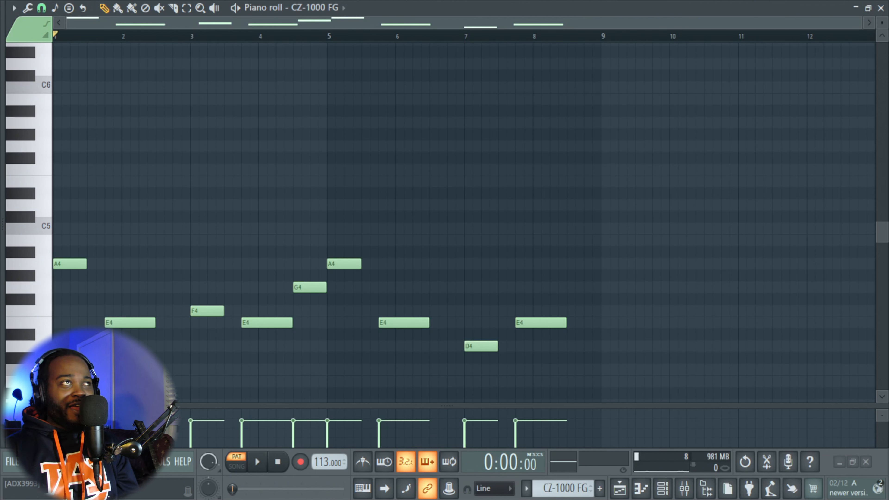
left_click(880, 8)
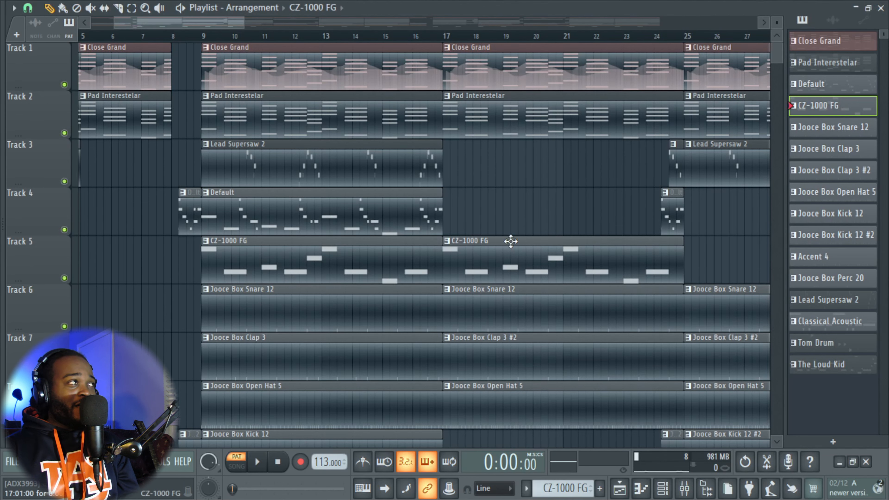
Locate the Wahwah C audio clip at bar 9 on Track 16 and examine its channel settings and effects.
scroll(324, 308, "down", 9)
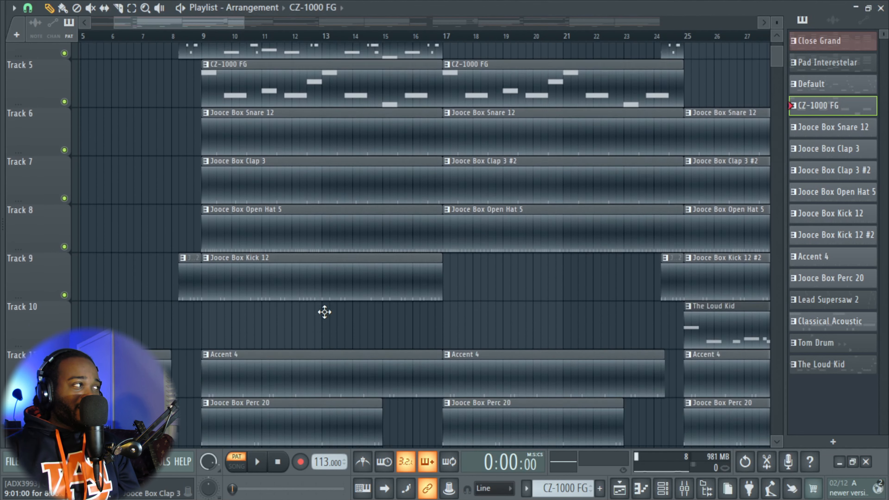
scroll(324, 311, "down", 2)
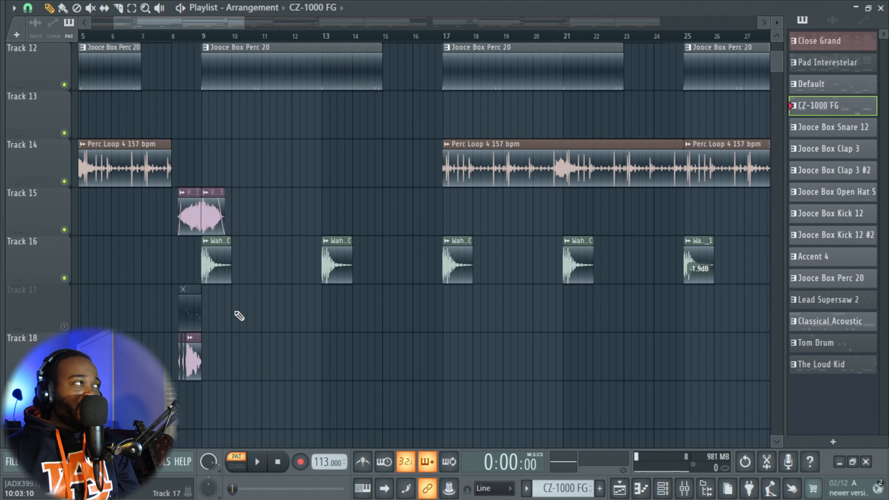
scroll(175, 311, "up", 5)
scroll(176, 312, "down", 2)
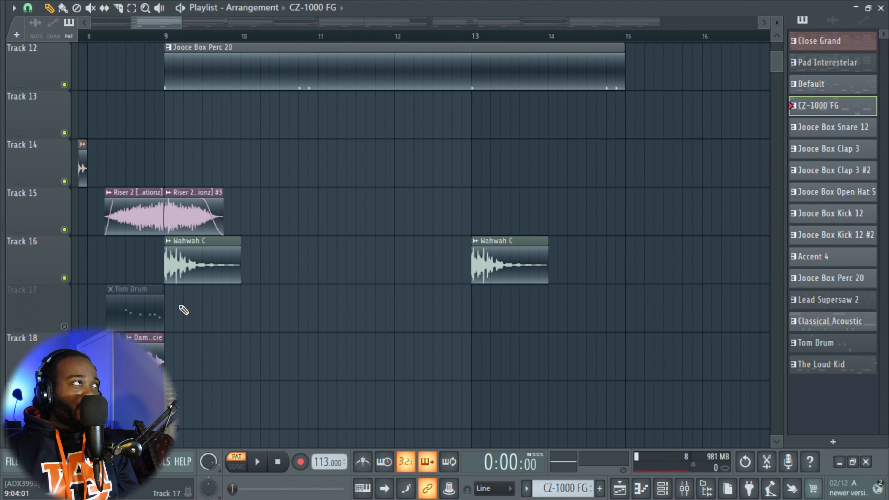
scroll(192, 310, "down", 3)
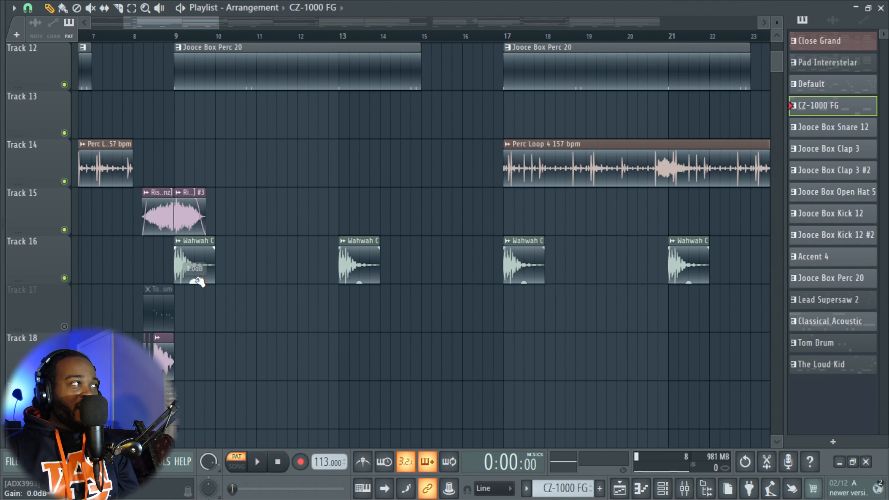
left_click(200, 260)
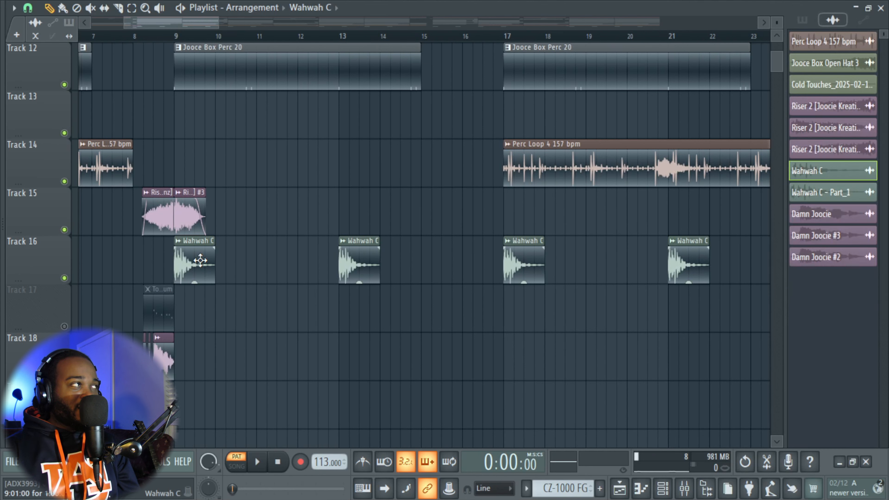
double_click(200, 260)
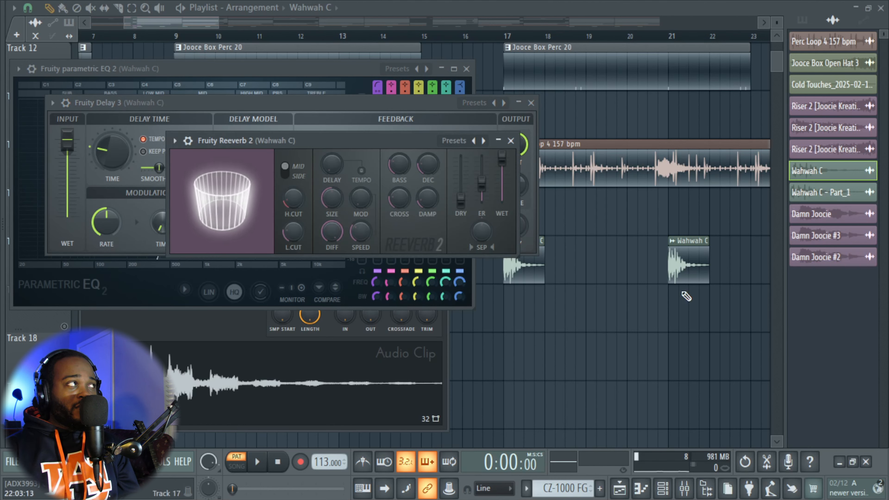
Close Fruity Reeverb 2, Fruity Delay 3, Fruity parametric EQ 2 and the Wahwah C channel settings.
left_click(510, 141)
left_click(530, 103)
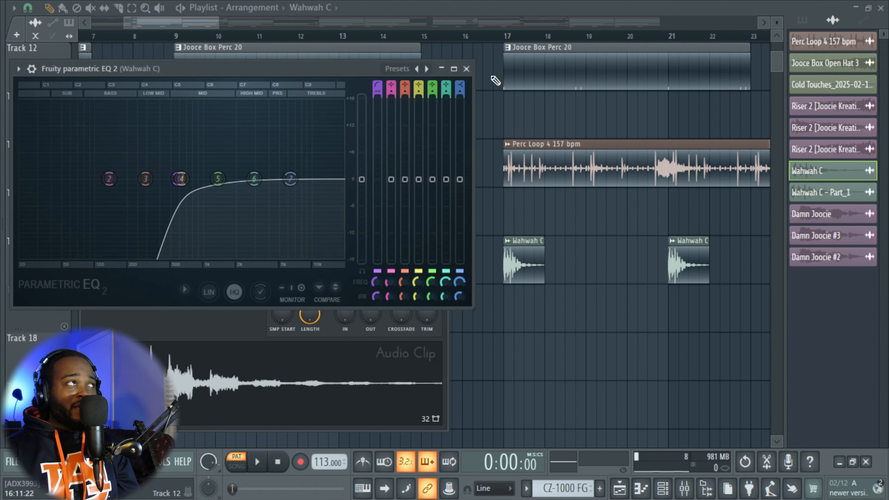
left_click(466, 69)
left_click(442, 137)
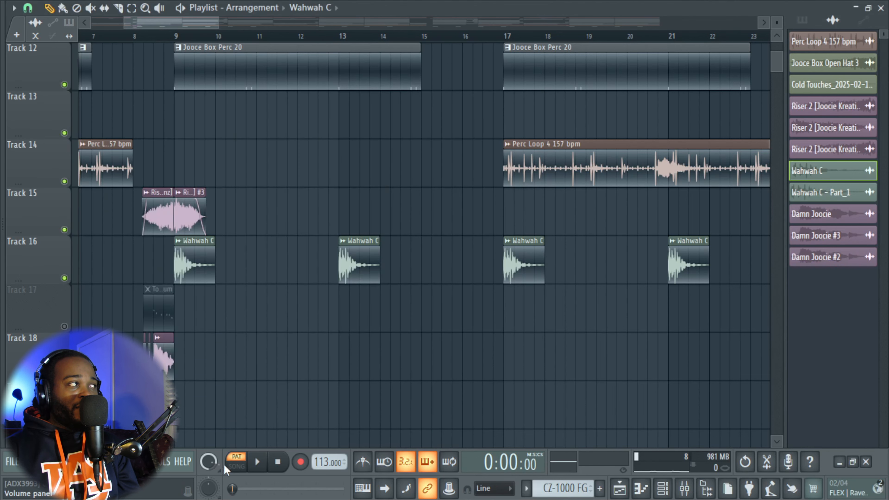
Switch playback to song mode and audition the arrangement from bar 9, where the first Wahwah C clip starts.
left_click(236, 466)
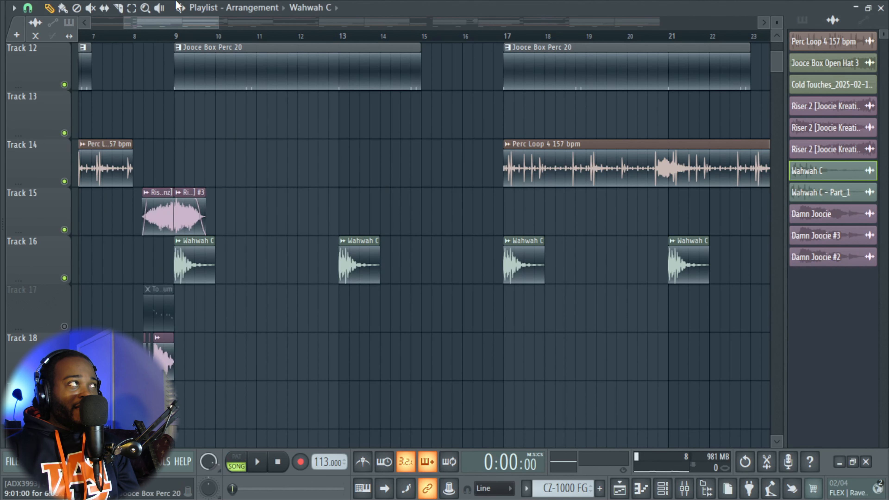
left_click(180, 36)
key("space")
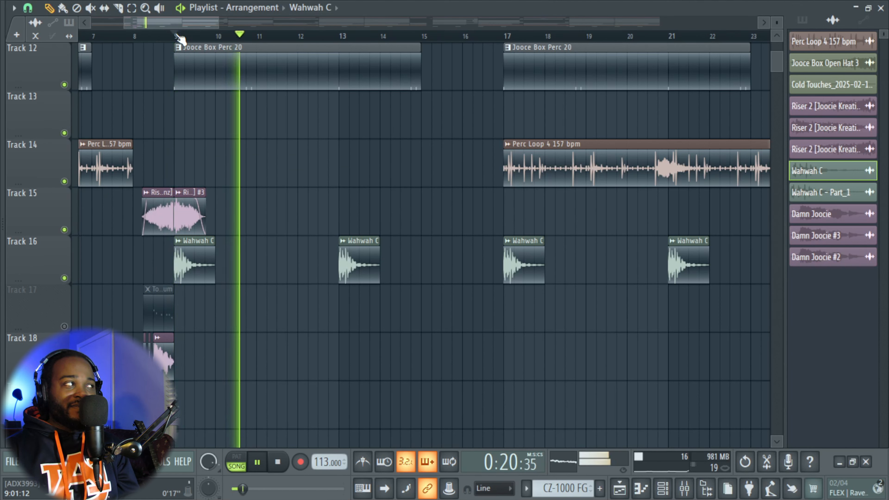
key("space")
Set the playhead to bar 25 and show the notes of The Loud Kid pattern on Track 10 in the piano roll.
scroll(323, 280, "down", 3)
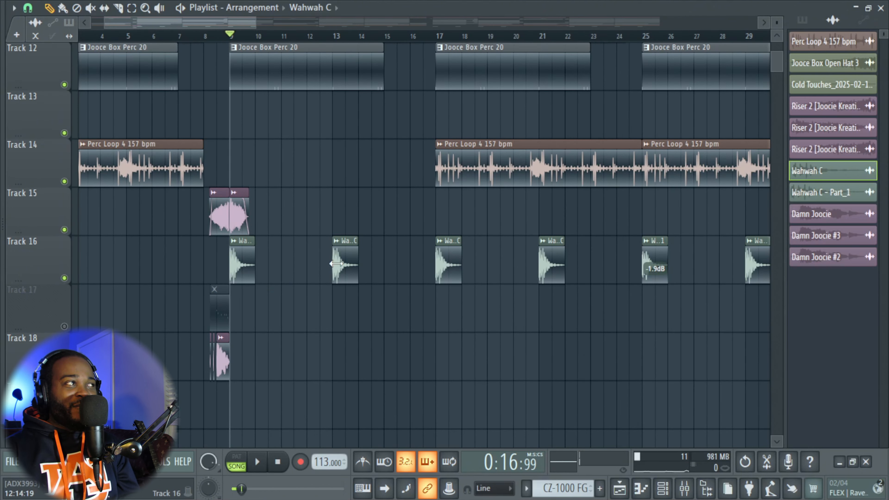
scroll(259, 289, "down", 2)
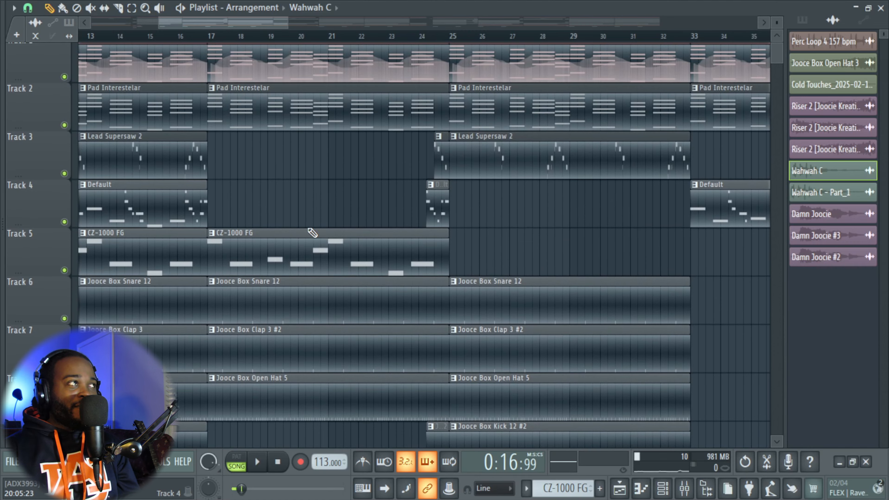
scroll(385, 200, "down", 2)
left_click_drag(468, 199, 386, 186)
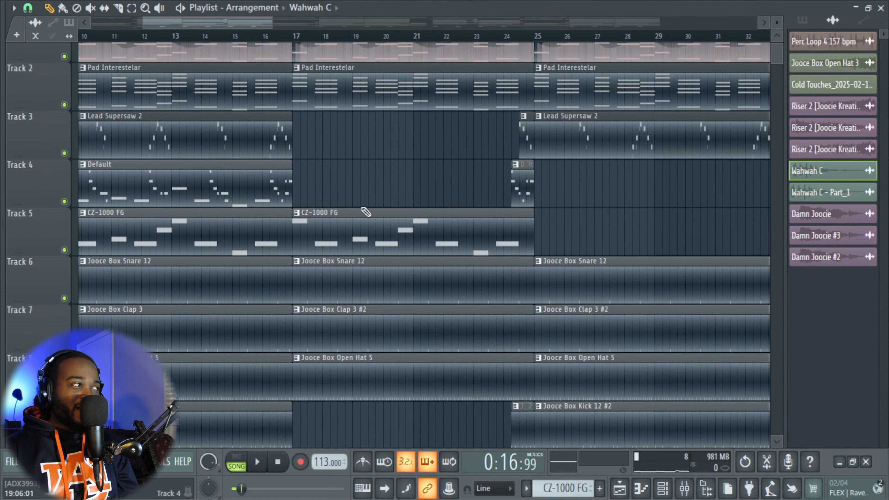
scroll(366, 212, "down", 3)
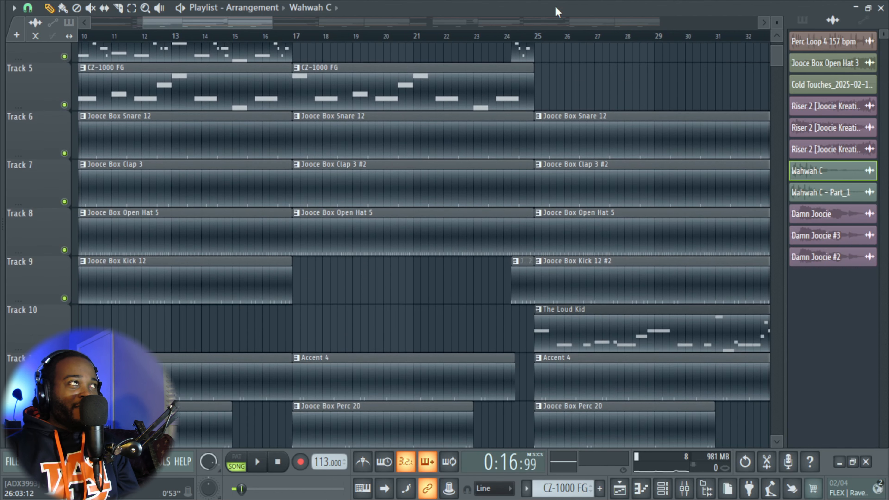
left_click(534, 36)
scroll(546, 363, "down", 3)
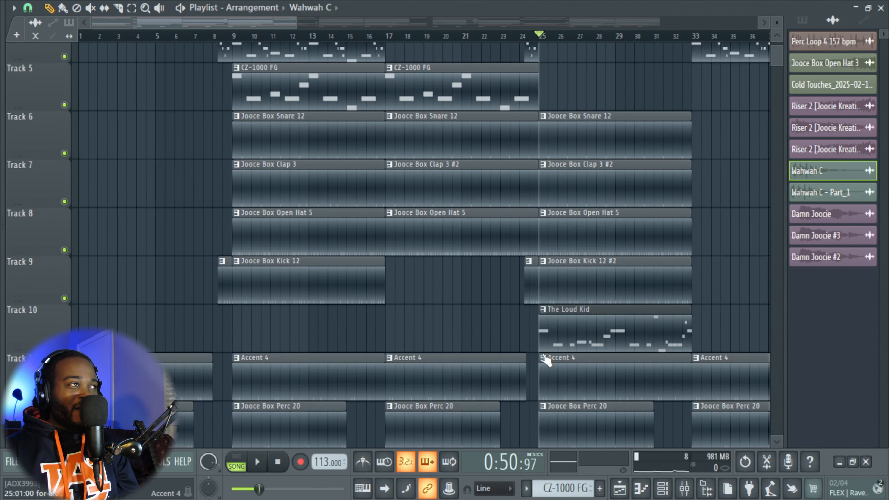
left_click_drag(394, 337, 386, 338)
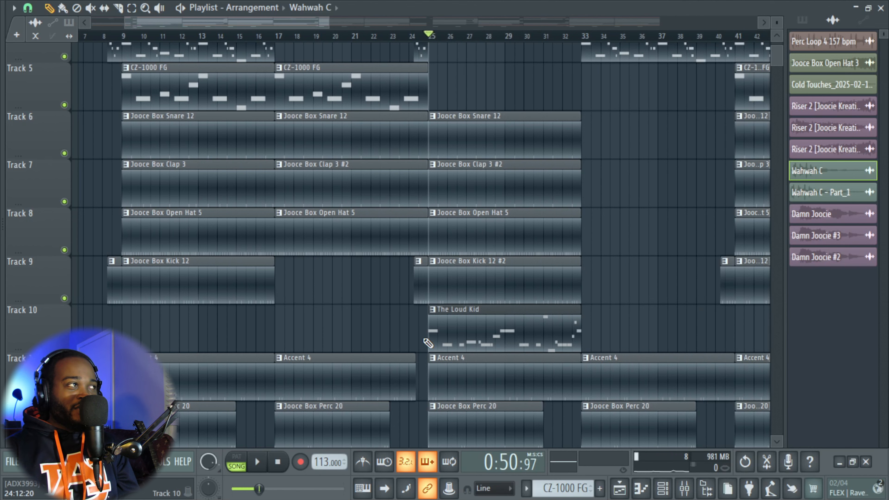
double_click(455, 336)
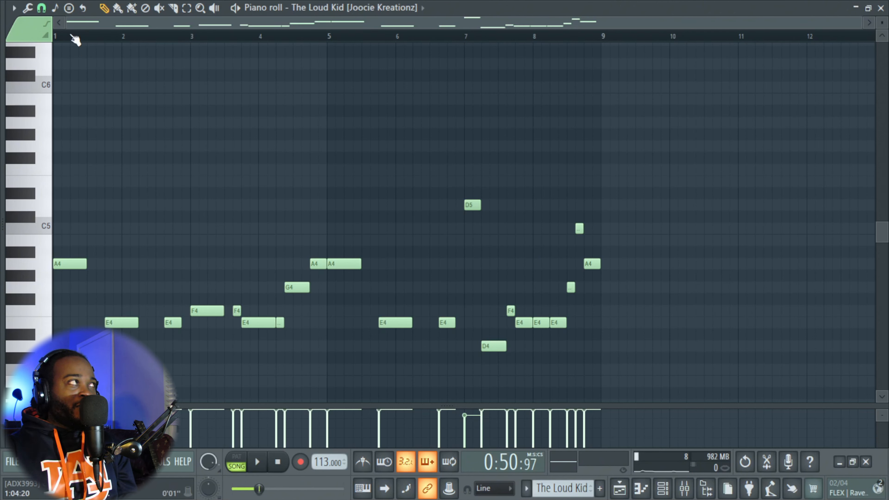
Audition The Loud Kid pattern from bar 1 in pattern mode and stop playback.
left_click(63, 35)
key("space")
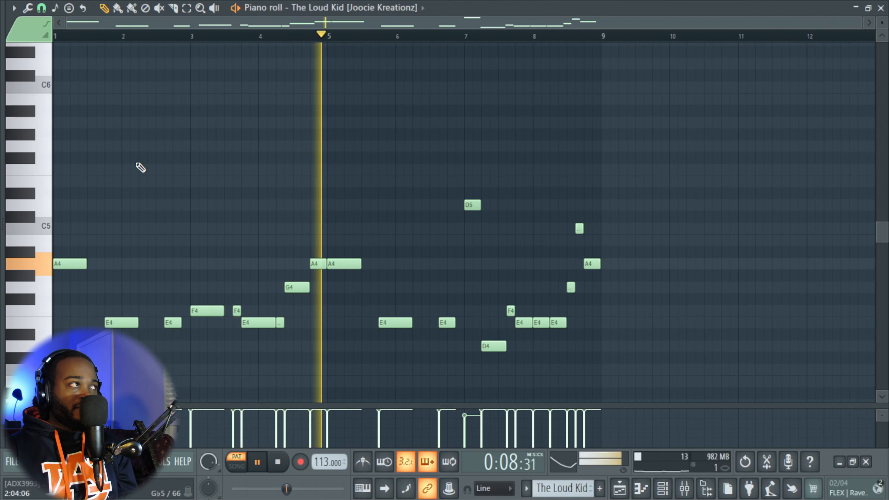
key("space")
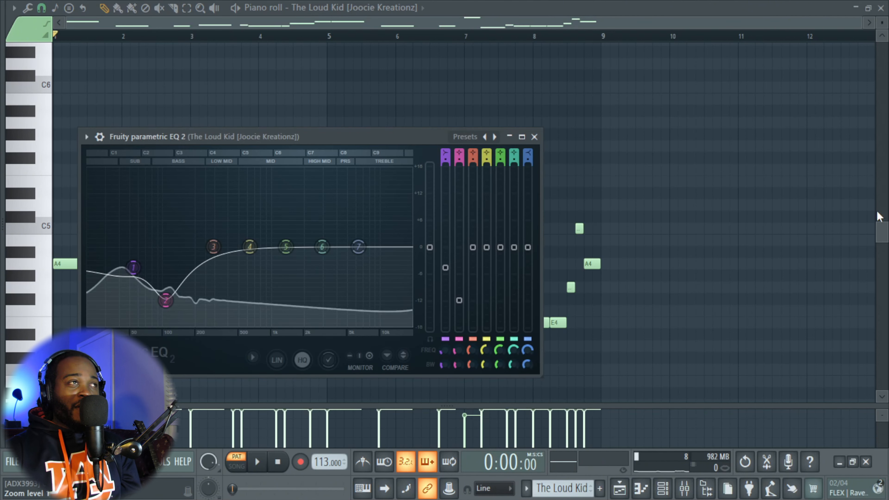
Inspect Fruity Fast Dist, the second Fruity parametric EQ 2 and Fruity Limiter on The Loud Kid's mixer track.
scroll(180, 297, "down", 3)
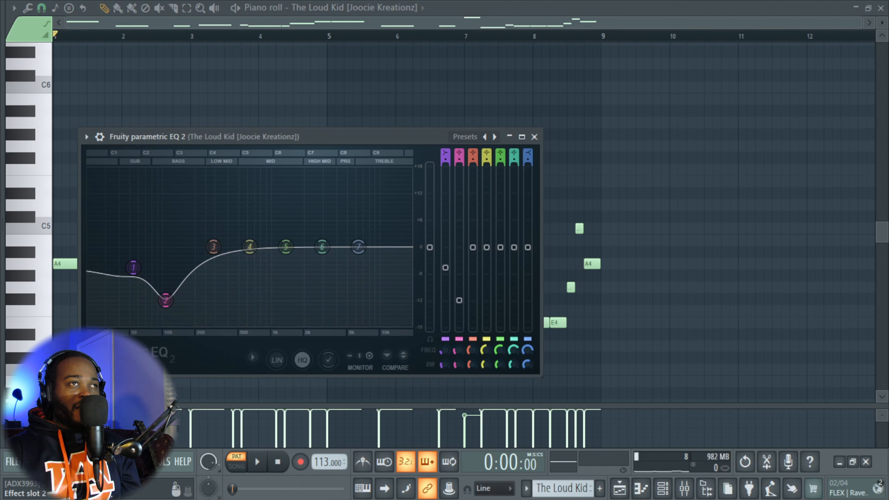
left_click(888, 206)
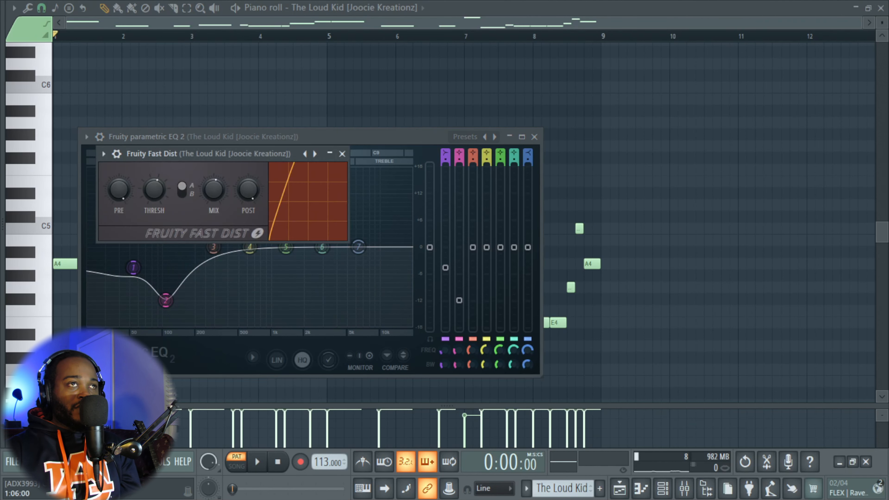
left_click(888, 228)
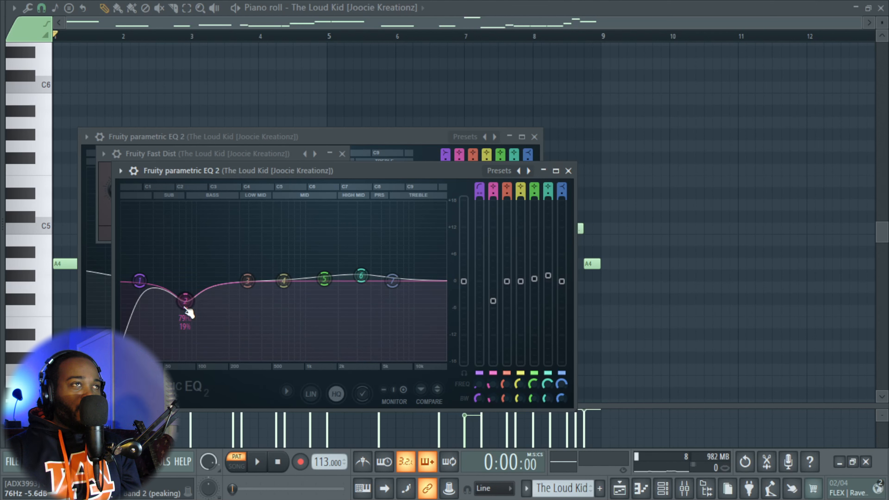
left_click(888, 245)
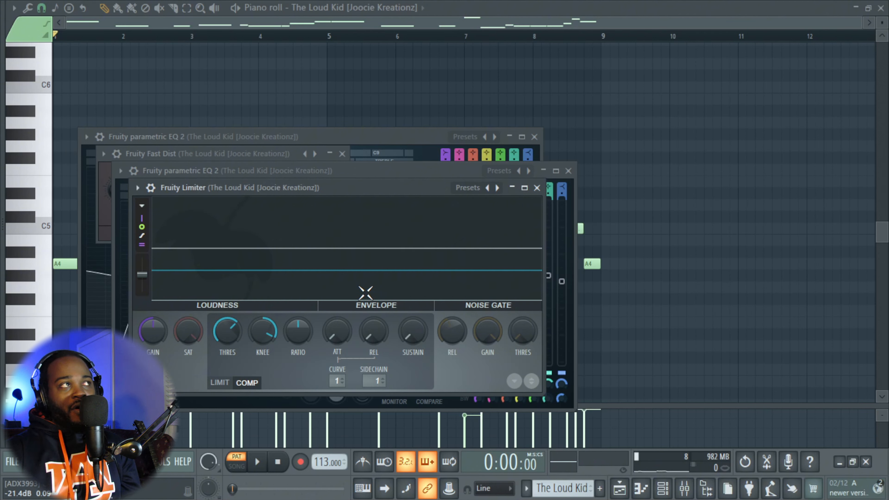
Close Fruity Limiter, Fruity Fast Dist and both Fruity parametric EQ 2 windows of The Loud Kid.
left_click(537, 188)
left_click(567, 171)
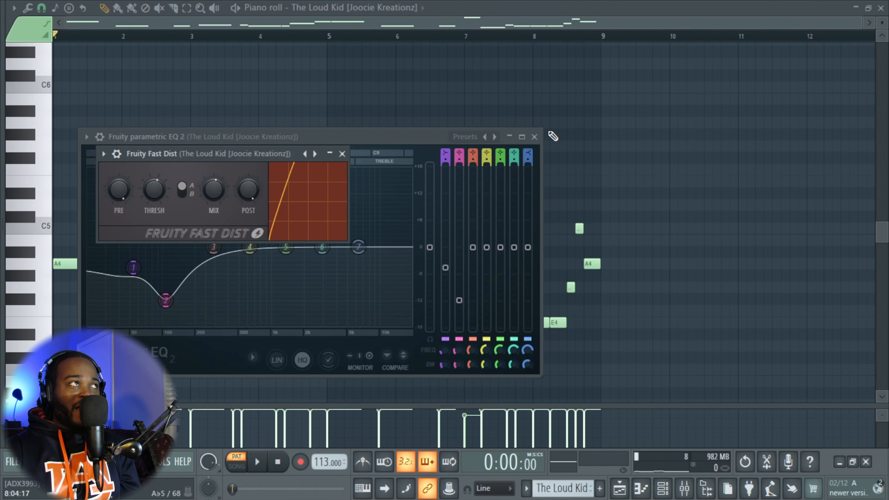
left_click(342, 153)
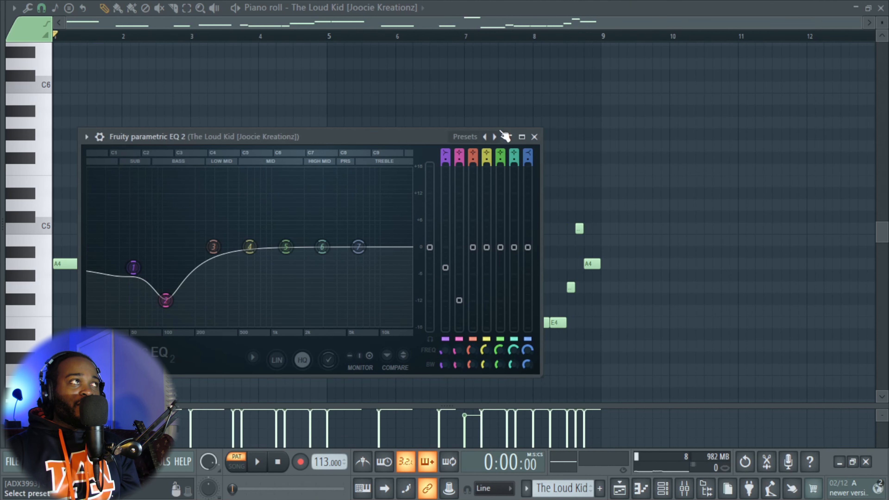
left_click(534, 137)
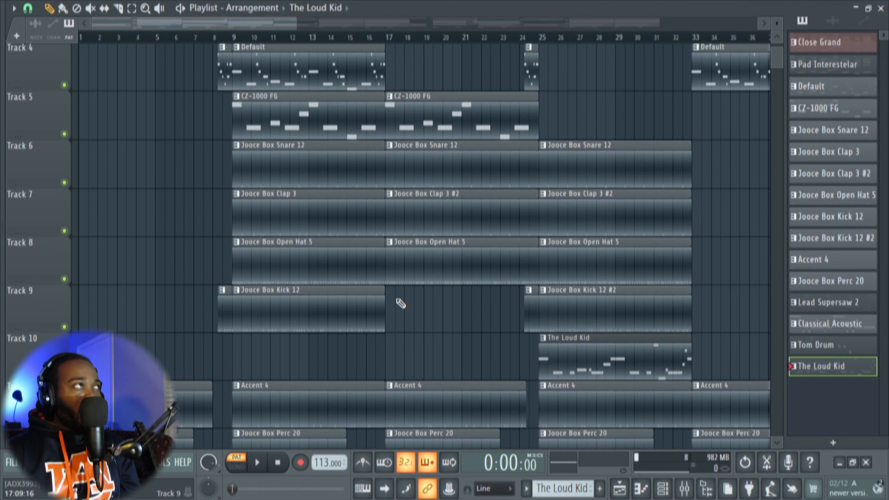
Audition the Jooce Box Snare 12 pattern from Track 6 in the piano roll and return to the playlist.
scroll(400, 301, "down", 1)
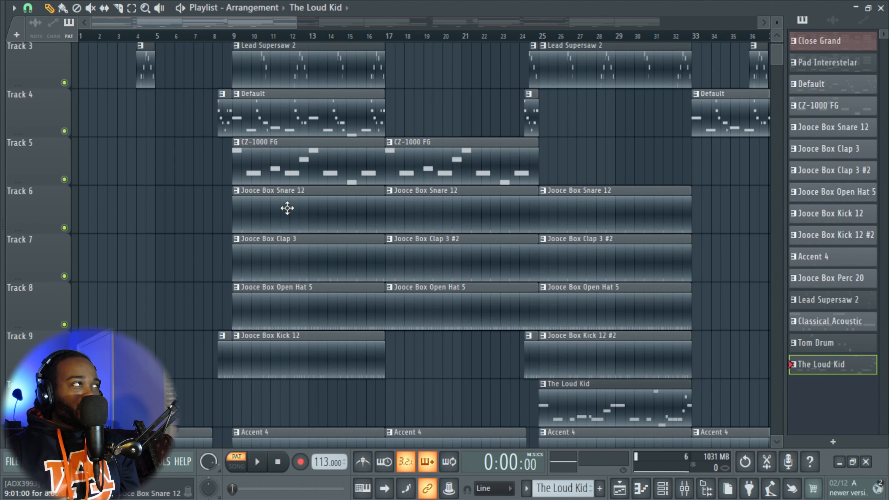
double_click(287, 208)
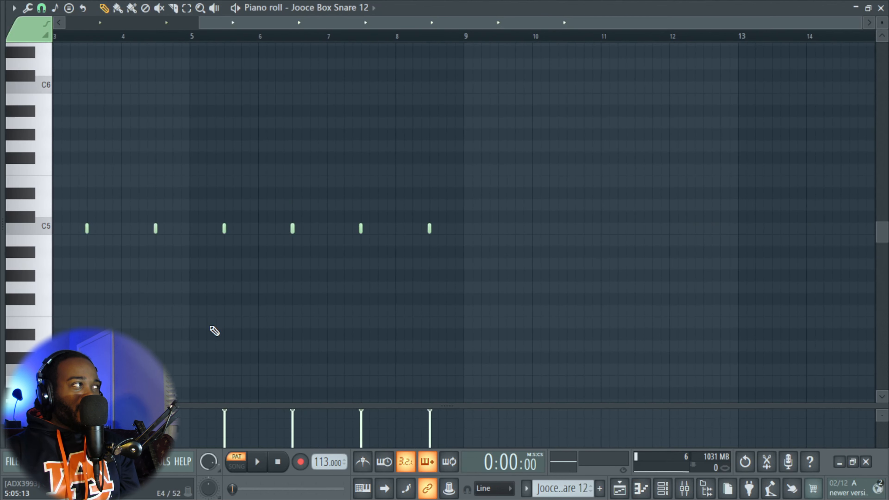
scroll(248, 99, "up", 2)
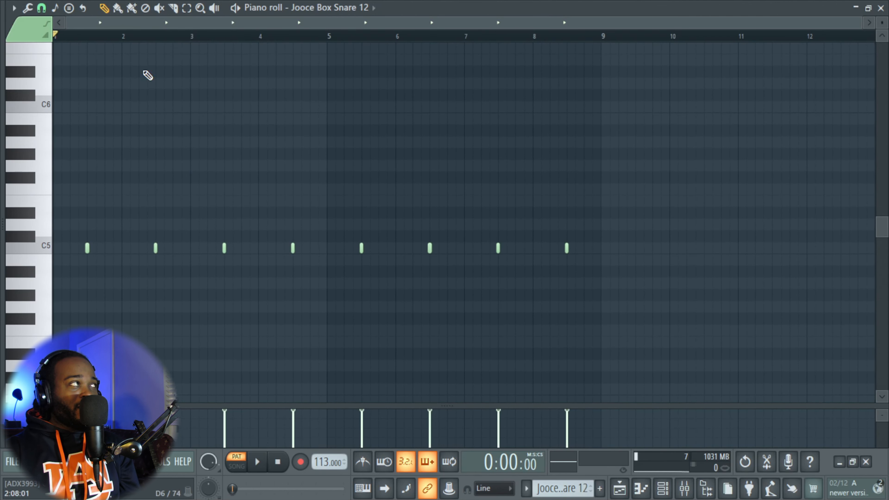
key("space")
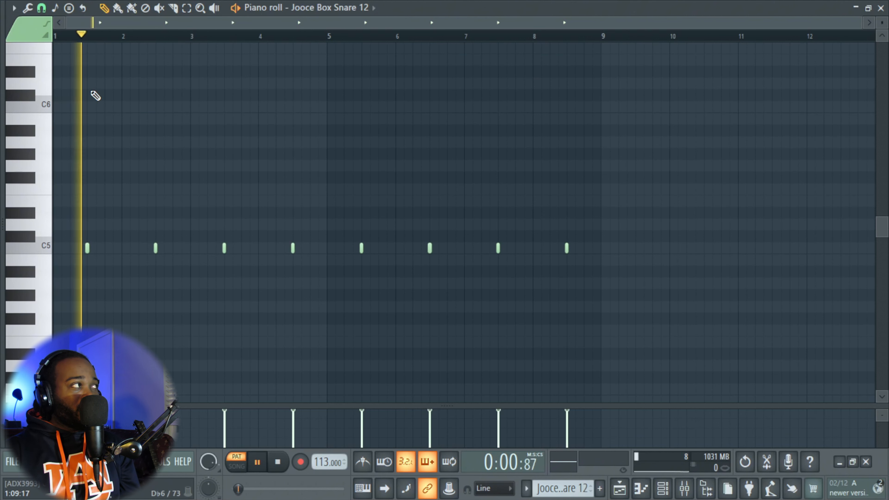
key("space")
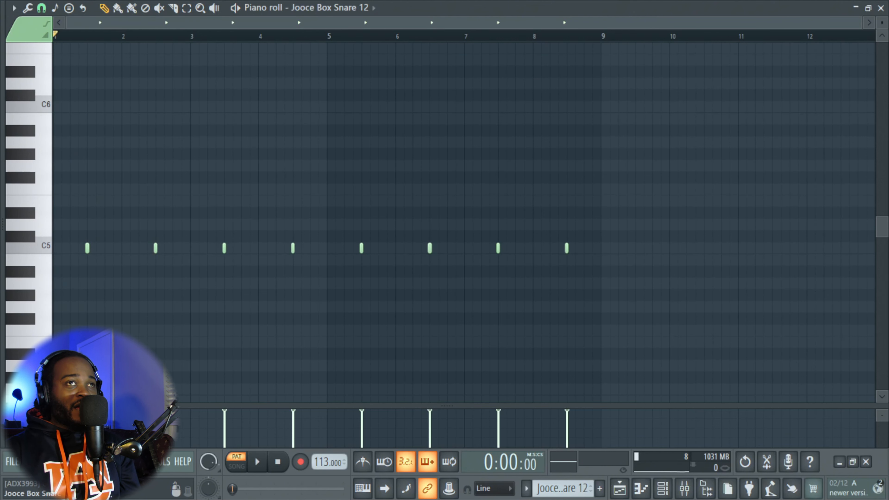
left_click(880, 7)
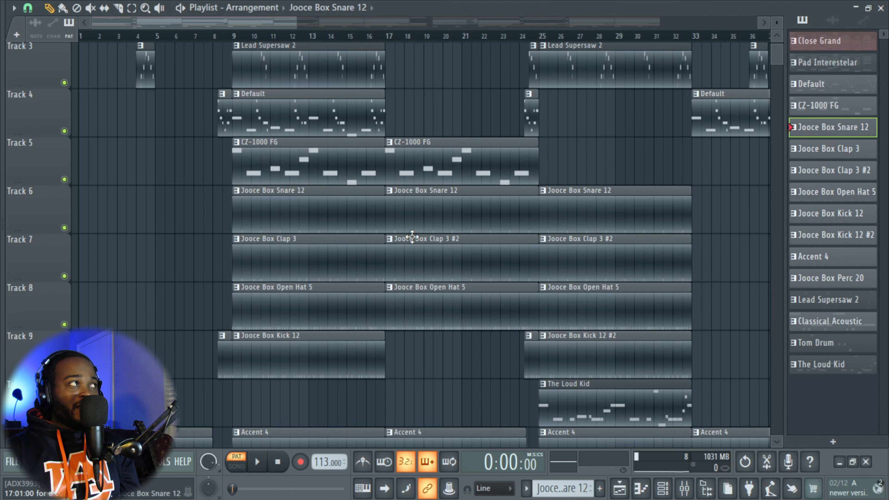
Audition the Jooce Box Clap 3 pattern from Track 7 in the piano roll and return to the playlist.
double_click(331, 269)
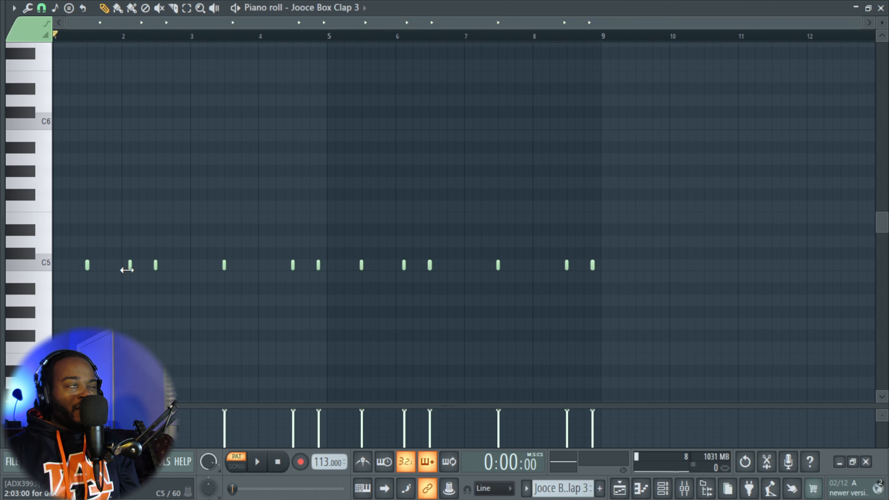
key("space")
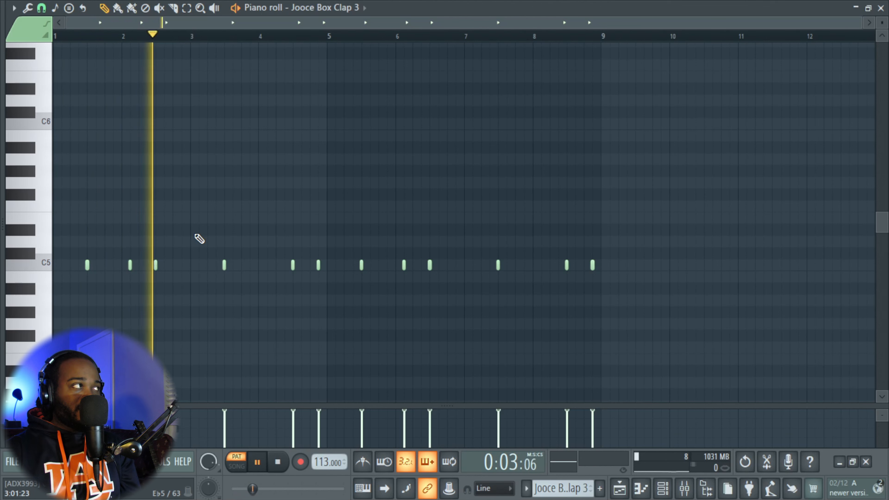
key("space")
left_click(880, 8)
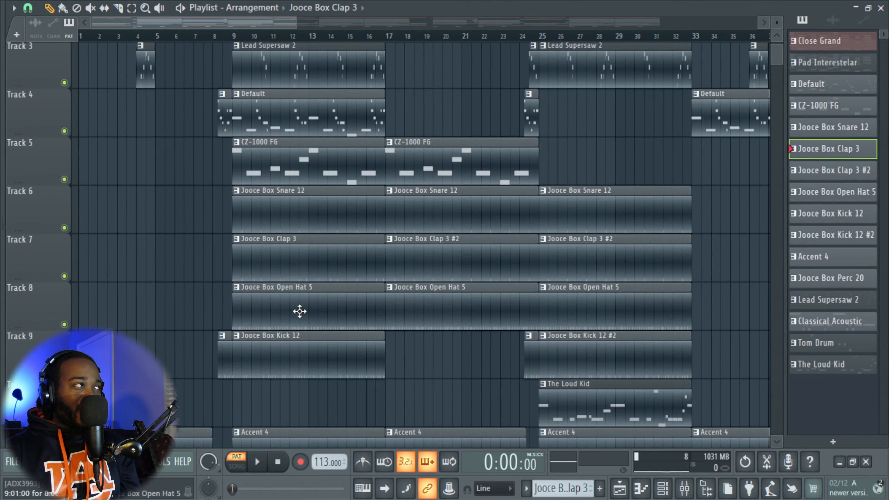
Show the Jooce Box Open Hat 5 notes from Track 8 in the piano roll and examine the long hit in bar 2.
double_click(299, 311)
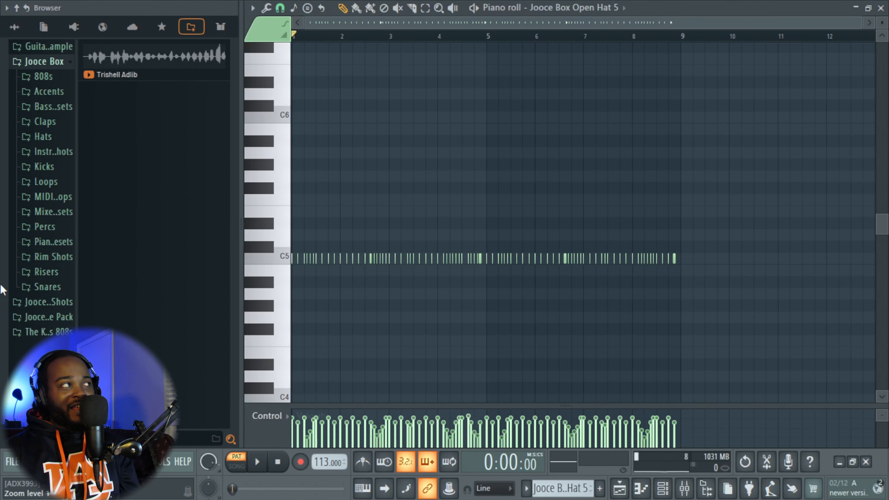
scroll(227, 316, "up", 3)
scroll(226, 316, "up", 2)
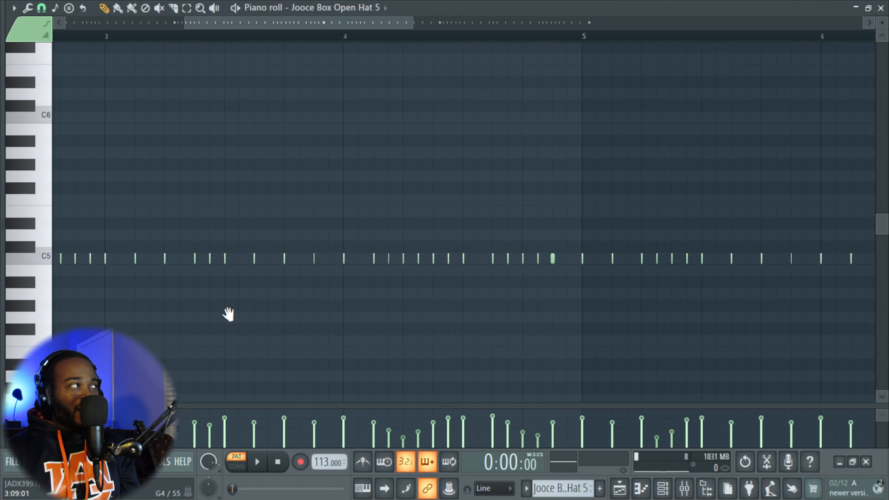
left_click_drag(228, 312, 702, 316)
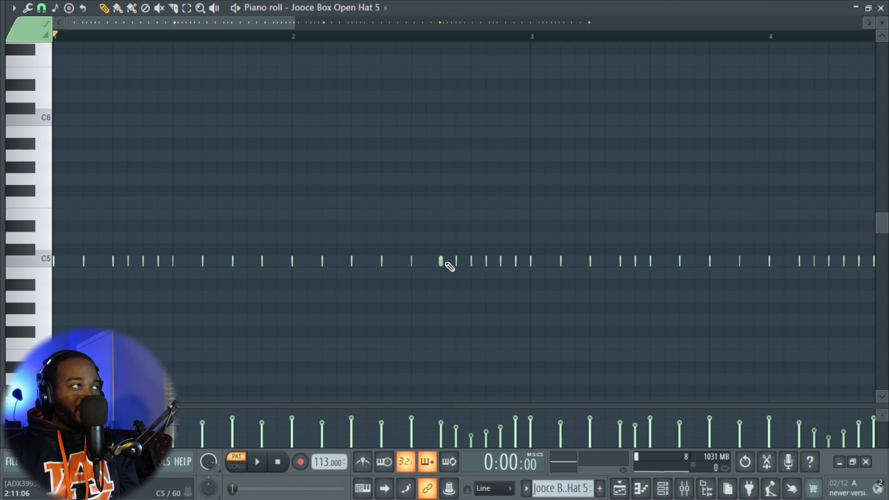
scroll(441, 262, "up", 3)
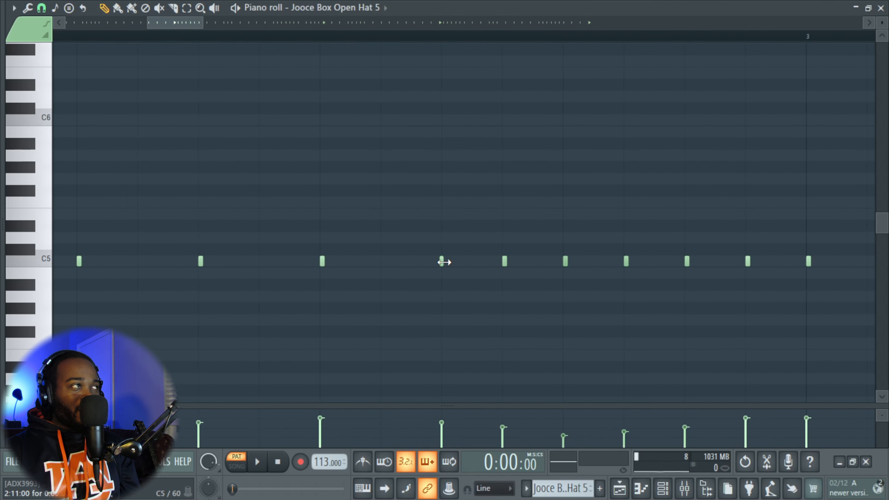
scroll(443, 262, "down", 3)
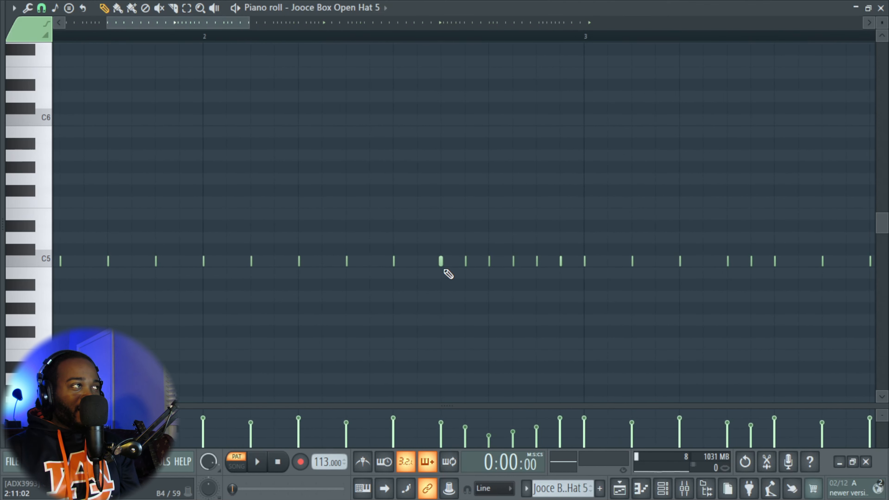
Select the hat note right after bar 2's long hit and mark the spaces between the opening hats of bar 1.
left_click_drag(461, 280, 482, 265)
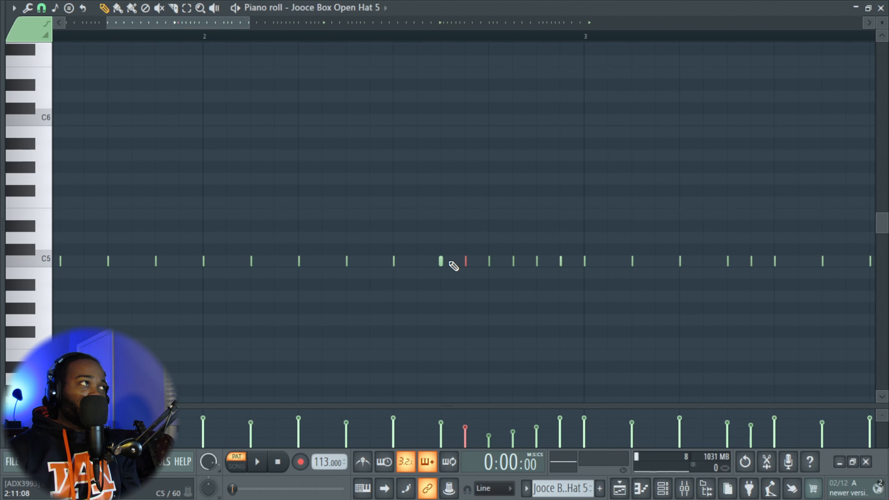
scroll(86, 266, "up", 2)
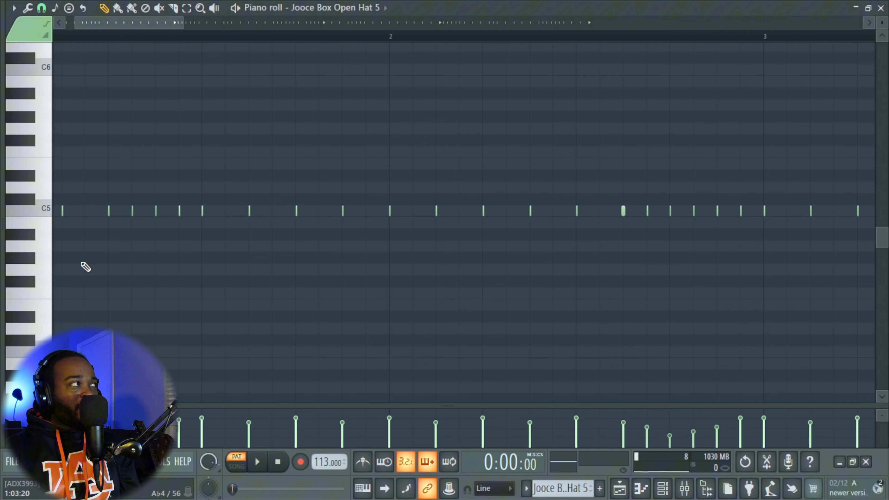
left_click_drag(111, 267, 385, 278)
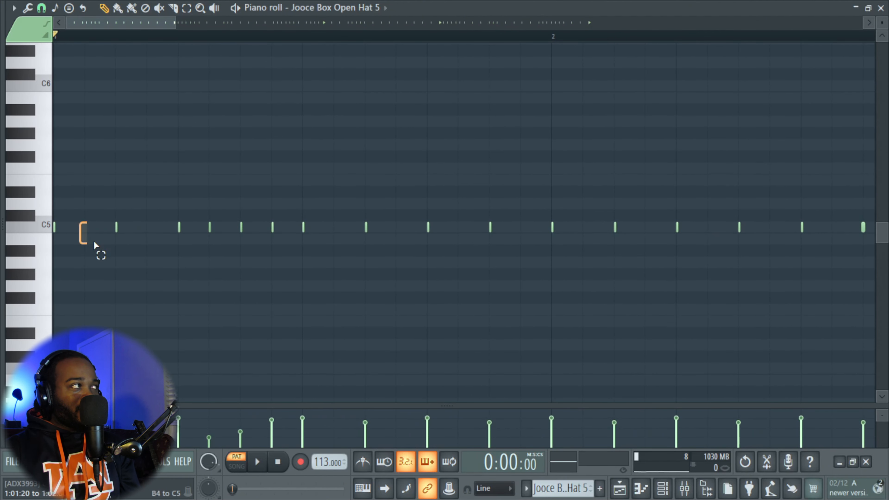
left_click_drag(94, 241, 101, 248)
left_click_drag(157, 244, 180, 260)
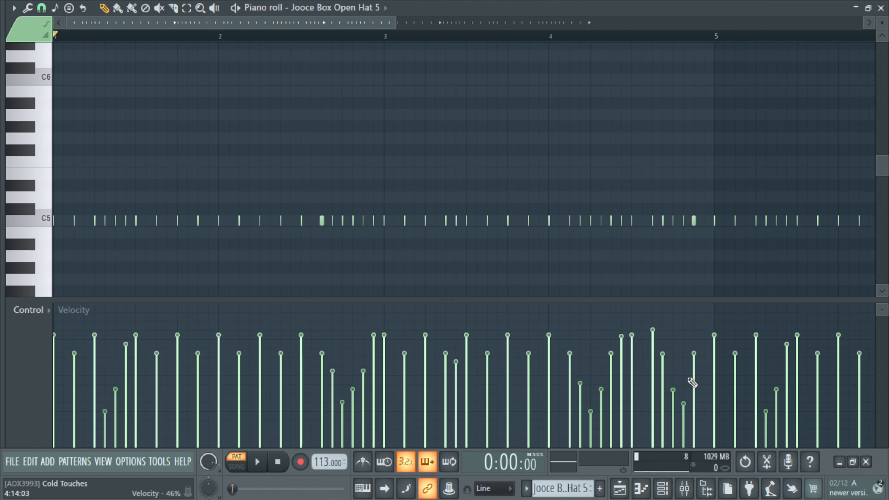
Resize the velocity lane below the hat notes and audition the Open Hat 5 pattern from bar 1.
left_click_drag(446, 299, 447, 318)
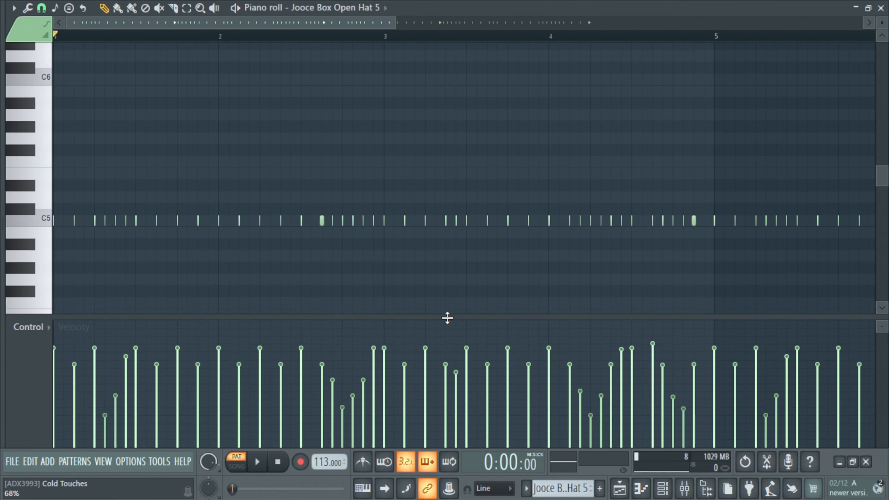
key("space")
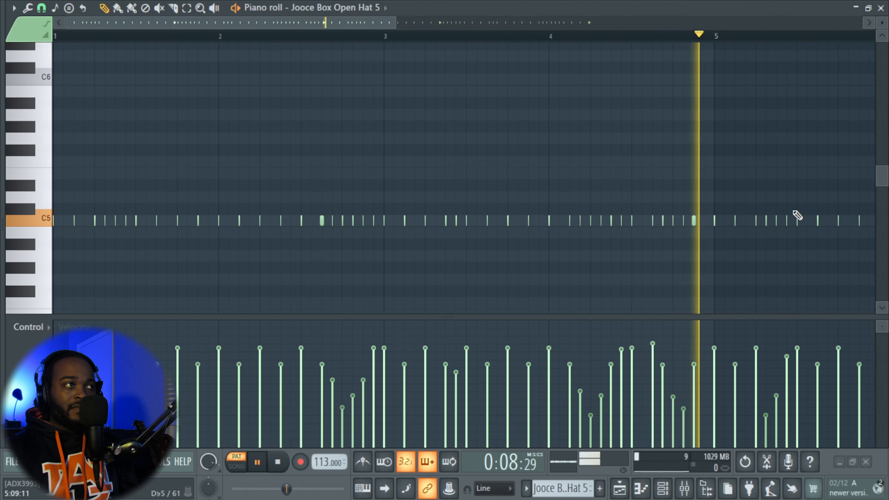
key("space")
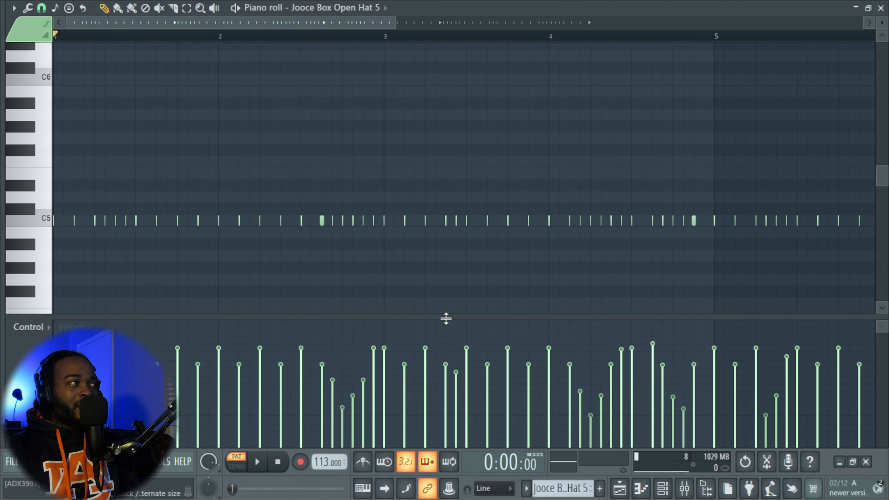
Shrink the velocity lane back to a narrow strip and return to the playlist.
left_click_drag(446, 318, 450, 395)
scroll(466, 317, "down", 4)
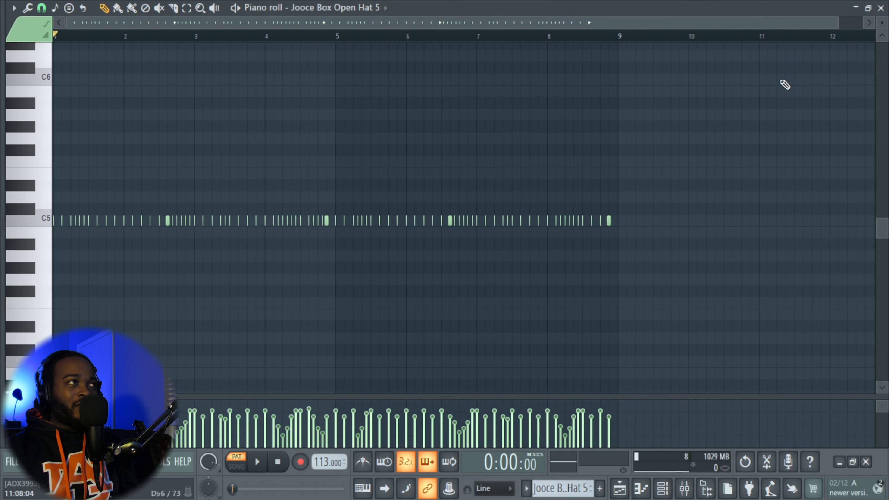
key("F5")
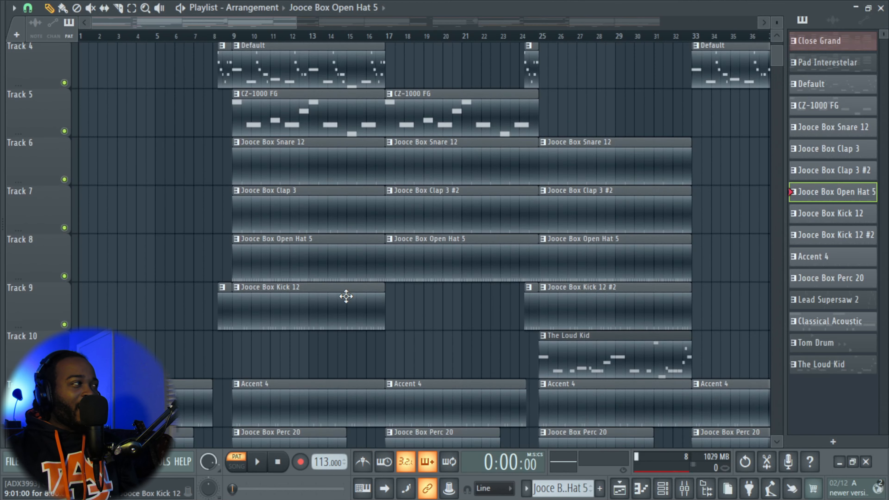
Show the Jooce Box Kick 12 notes from Track 9 in the piano roll and select the softer kicks in bars 1 and 3.
double_click(303, 322)
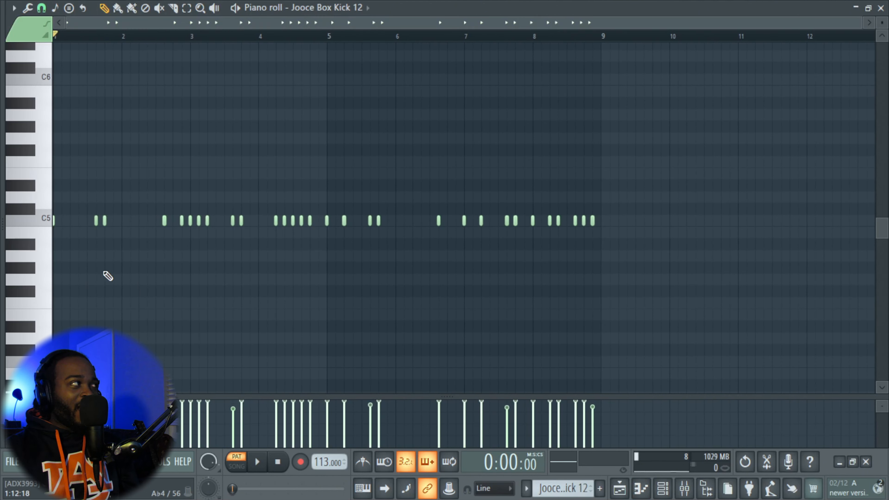
left_click_drag(87, 204, 104, 227)
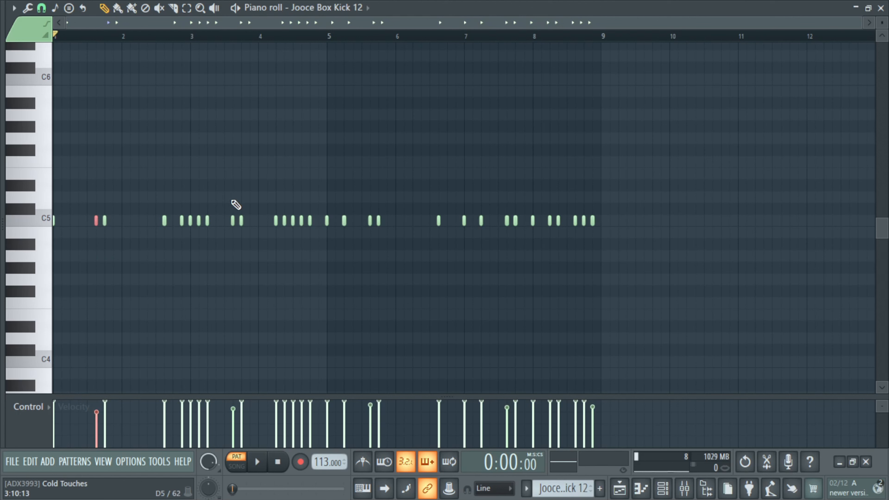
left_click_drag(229, 191, 235, 232)
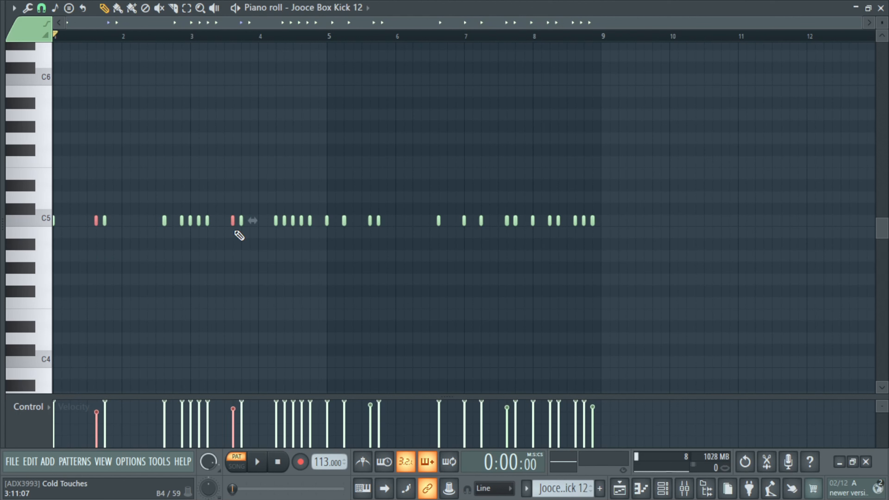
Audition the Jooce Box Kick 12 pattern from bar 1 and stop playback.
key("space")
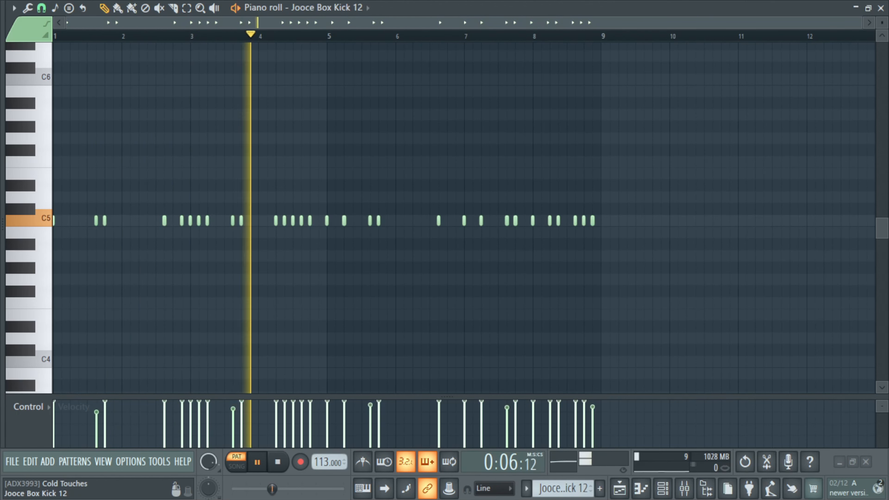
key("space")
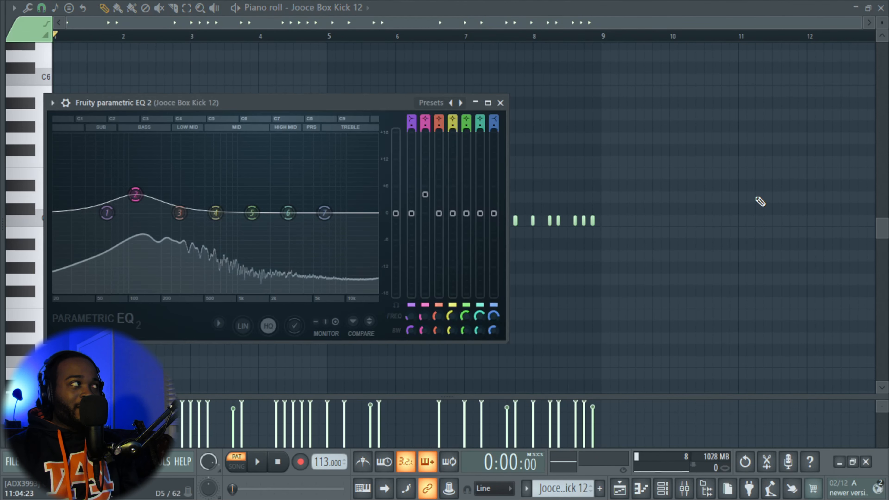
Examine the Jooce Box Kick 12 effects, two Fruity parametric EQ 2 curves and Fruity Fast Dist, then close them and return to the playlist.
mouse_move(148, 191)
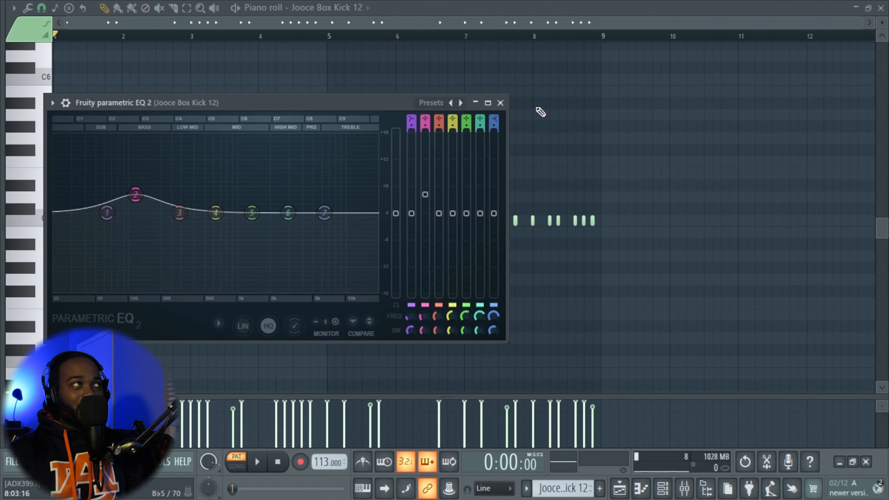
left_click(500, 102)
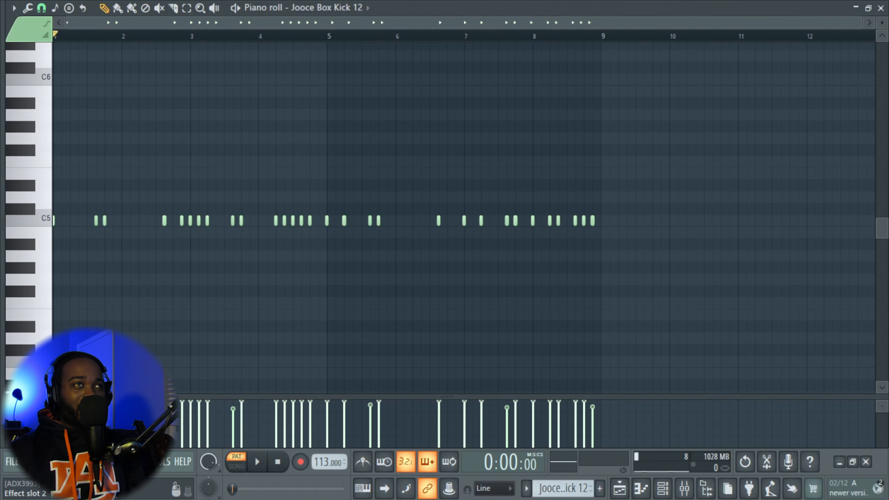
left_click(887, 214)
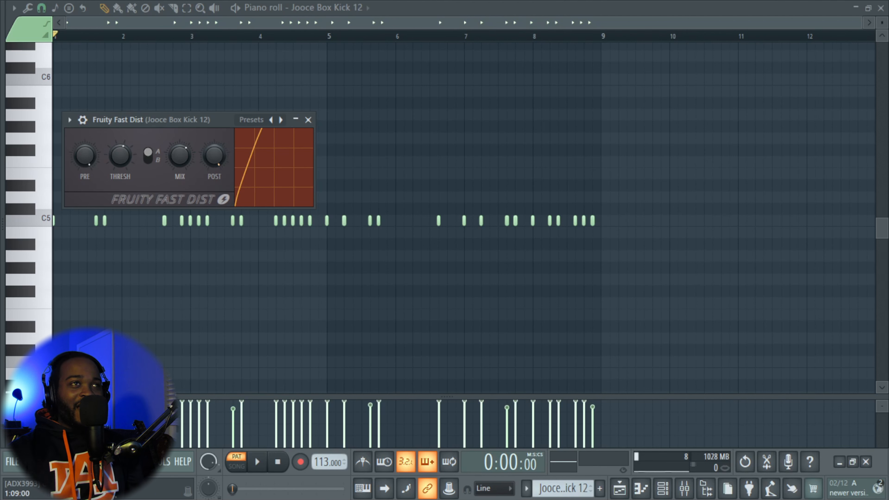
left_click(888, 224)
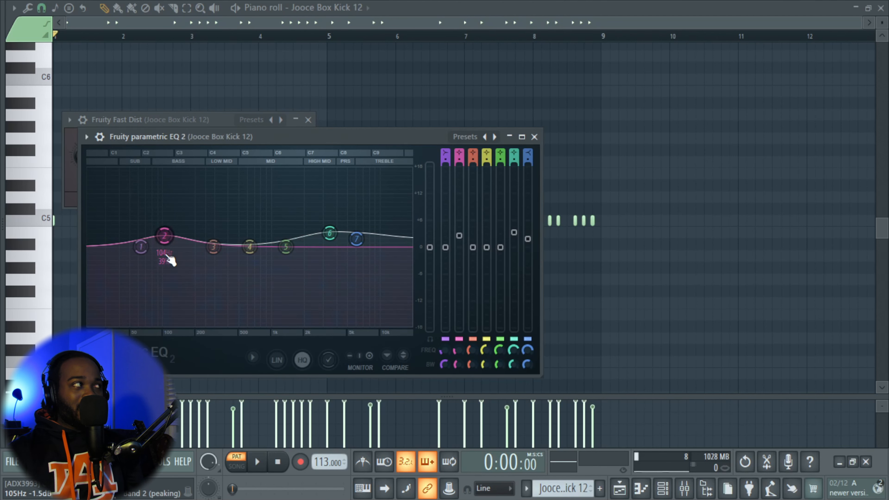
left_click(534, 136)
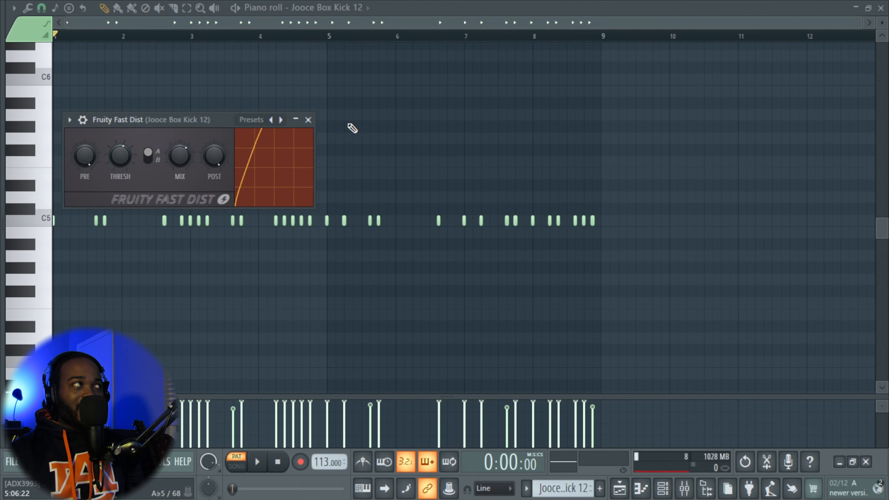
left_click(308, 119)
key("F5")
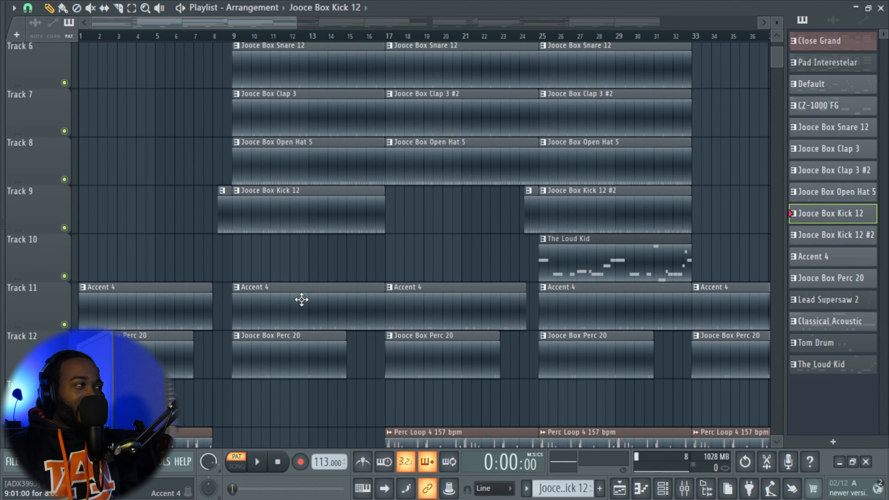
Show the Accent 4 notes from Track 11 in the piano roll and audition the pattern from bar 1.
double_click(302, 300)
scroll(208, 328, "down", 3)
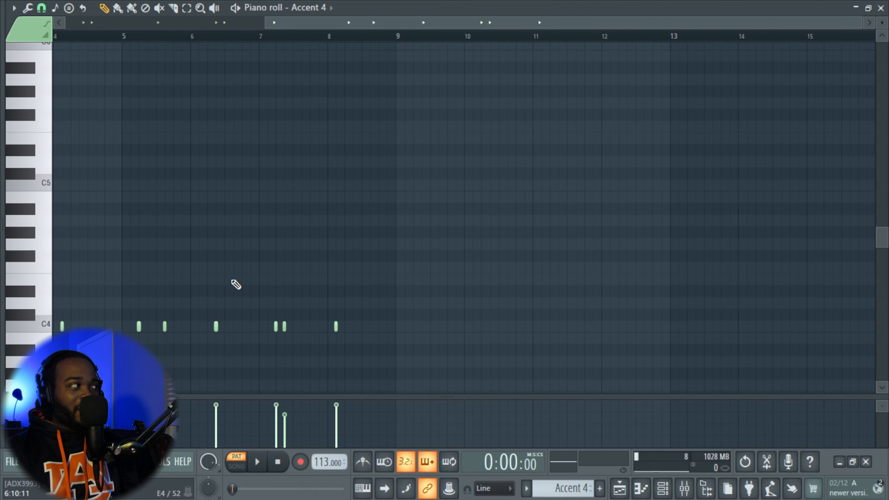
left_click_drag(232, 280, 831, 285)
scroll(595, 269, "down", 1)
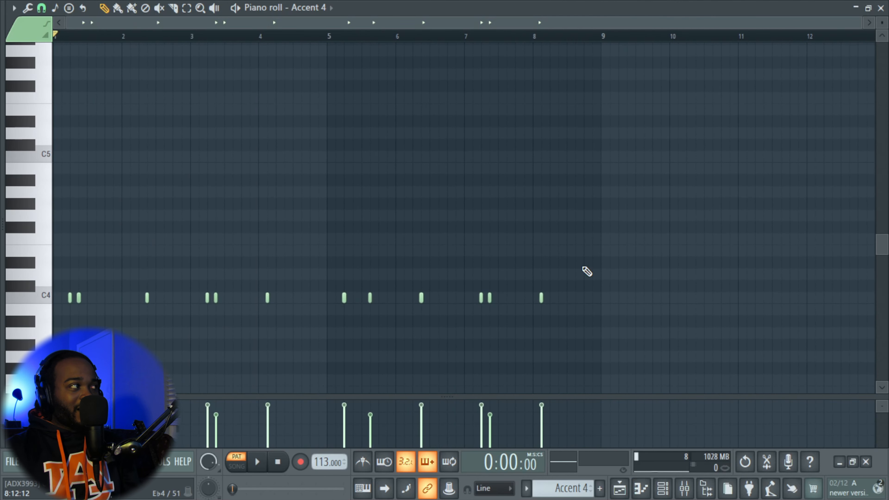
key("space")
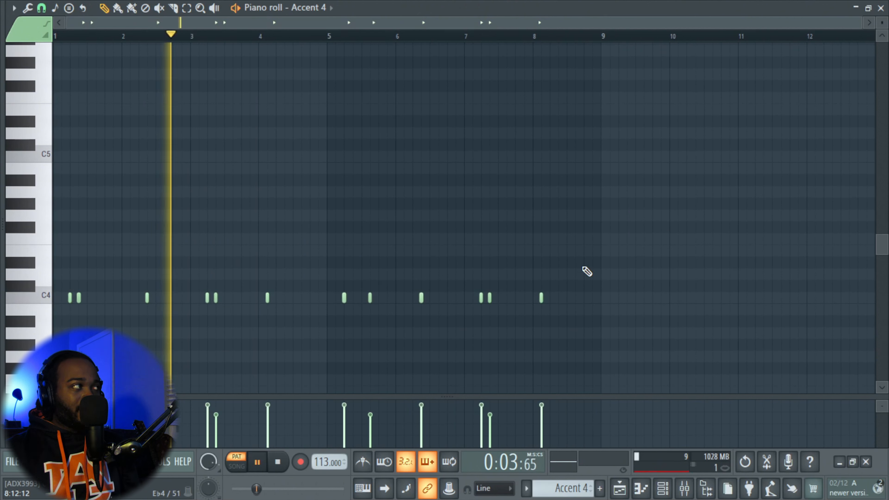
key("space")
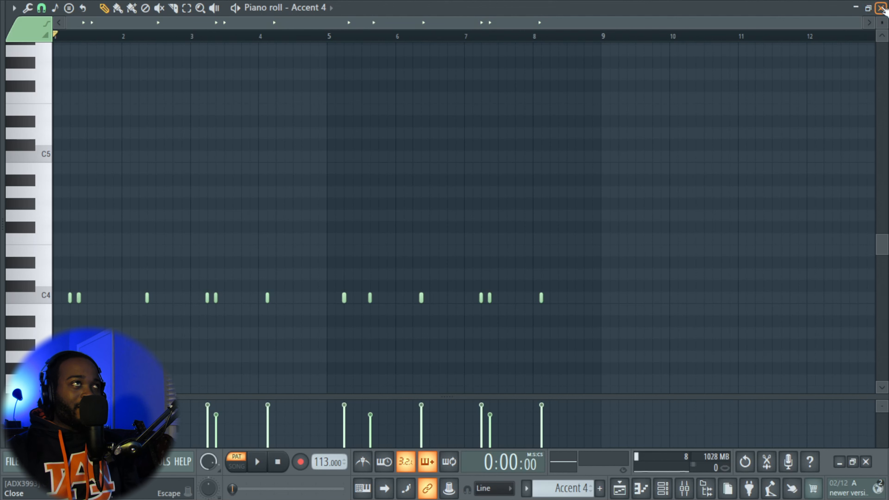
Show the Jooce Box Perc 20 notes from Track 12, audition the pattern, and close the piano roll.
key("F5")
double_click(275, 374)
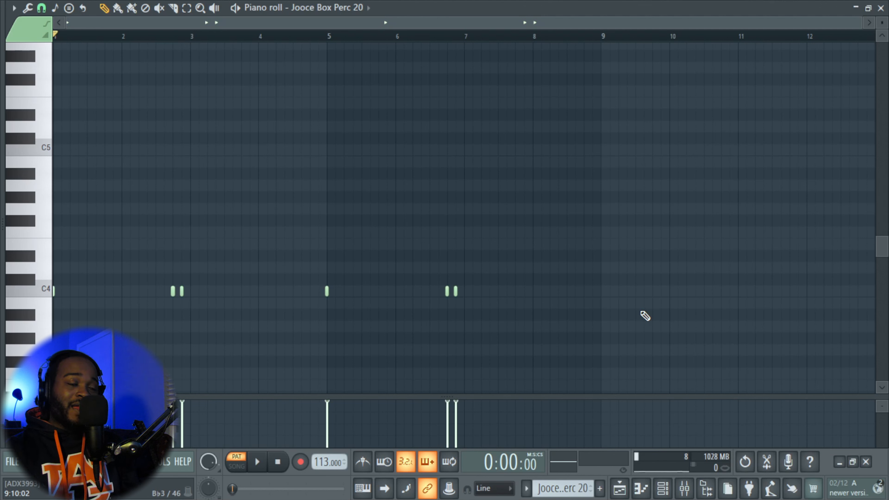
key("space")
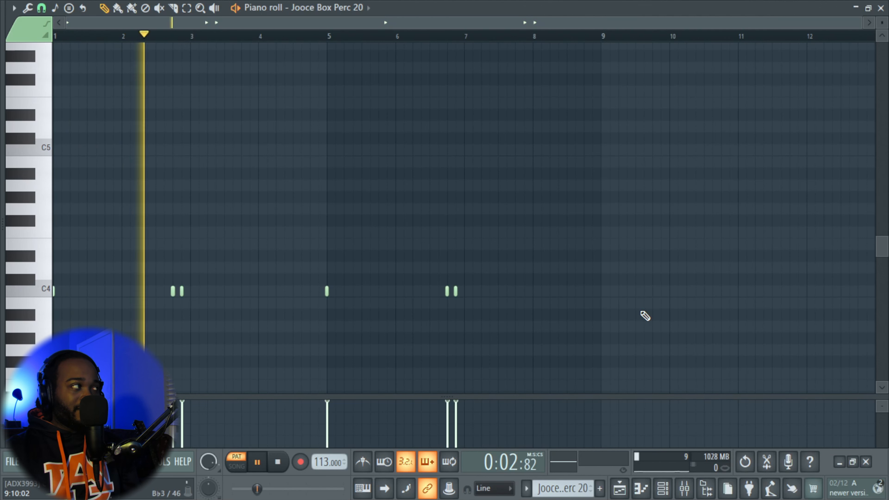
key("space")
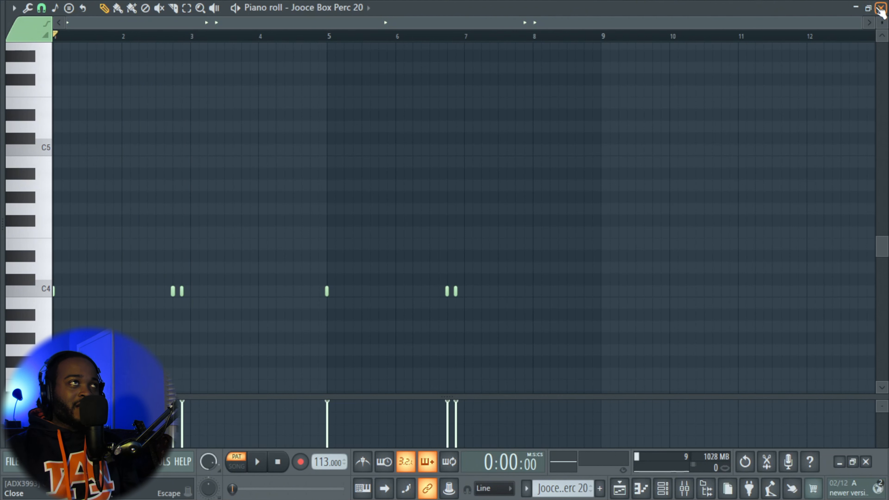
left_click(880, 7)
Examine the channel settings and waveform of the Perc Loop 4 157 bpm clip on Track 14, and close its settings window.
scroll(455, 280, "down", 2)
key("alt+F8")
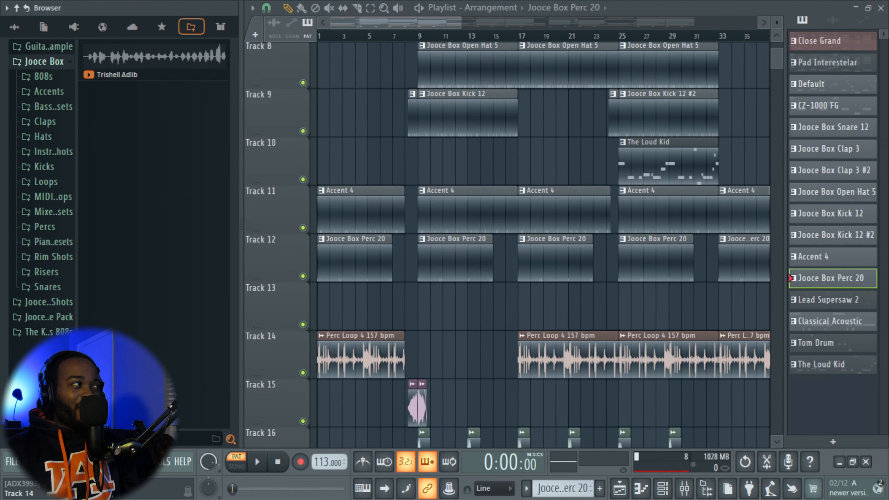
key("alt+F8")
scroll(302, 347, "up", 2)
left_click_drag(333, 346, 523, 334)
scroll(196, 338, "up", 1)
scroll(195, 338, "down", 1)
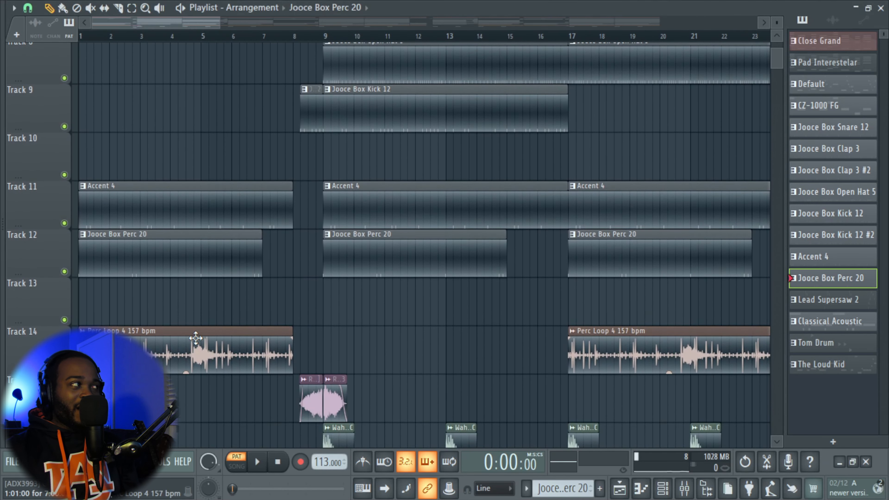
double_click(183, 349)
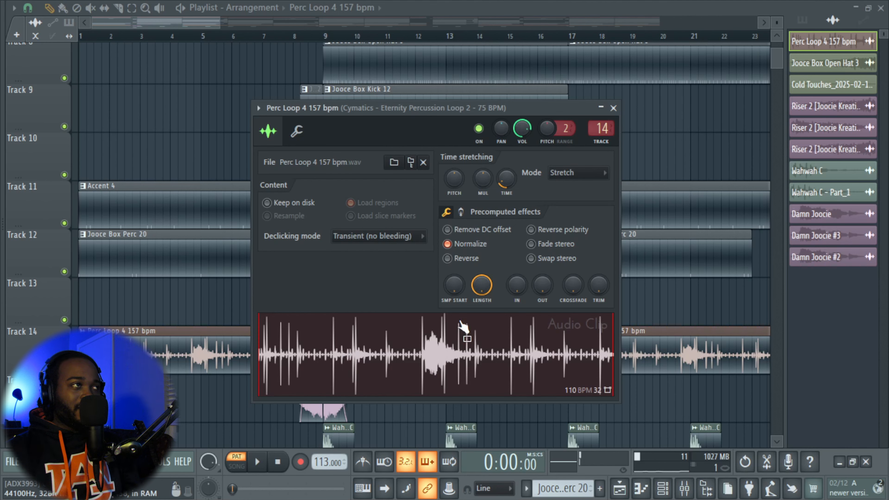
left_click(613, 108)
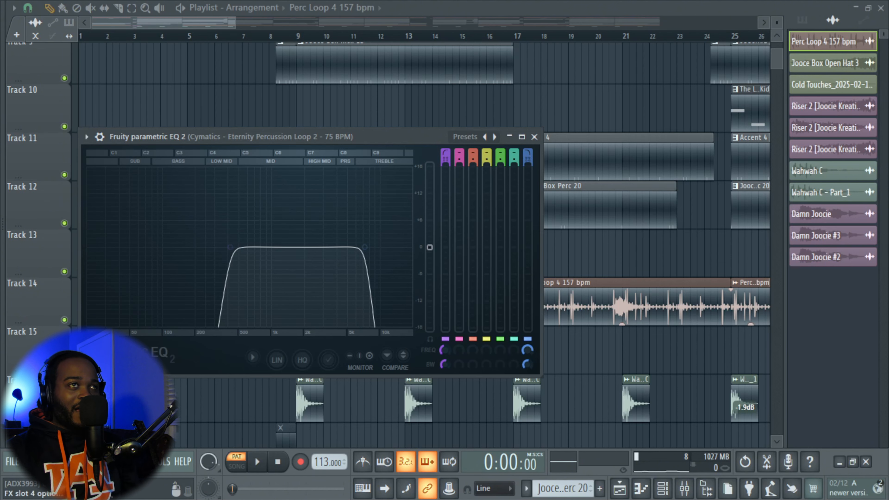
Solo Track 15 and audition the Riser 2 clips from bar 8 of the arrangement.
scroll(273, 366, "up", 8)
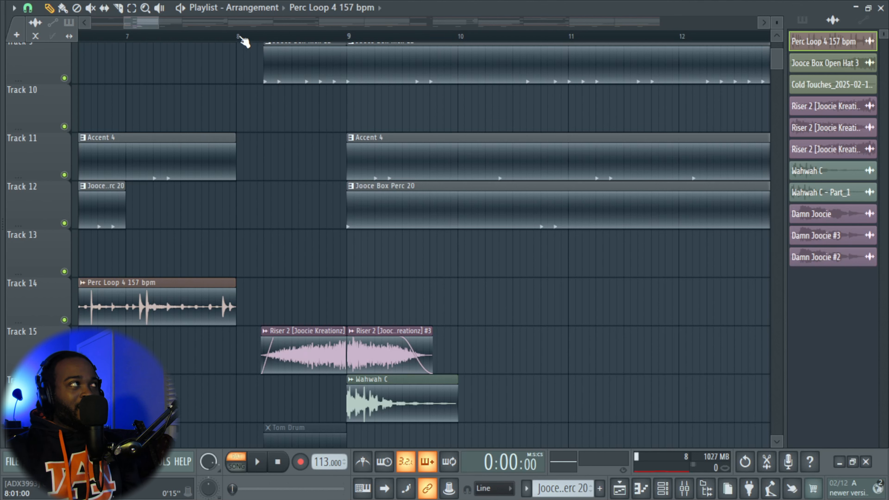
left_click(238, 36)
right_click(65, 368)
key("space")
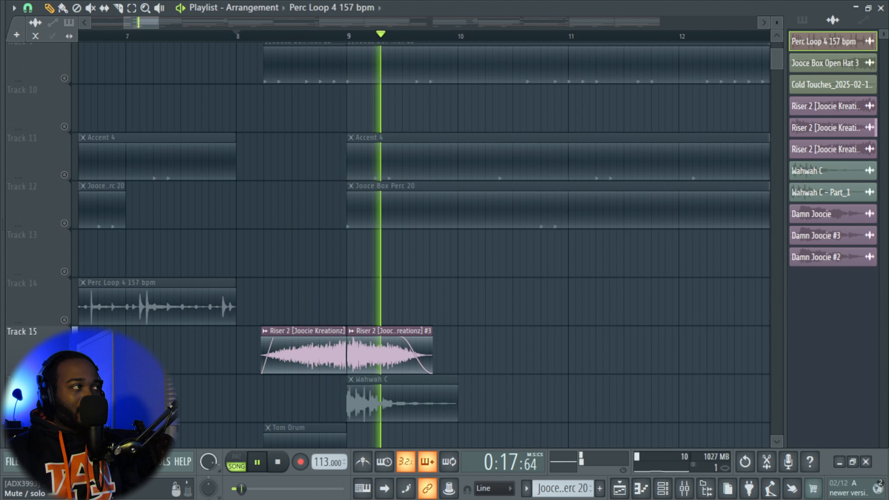
key("space")
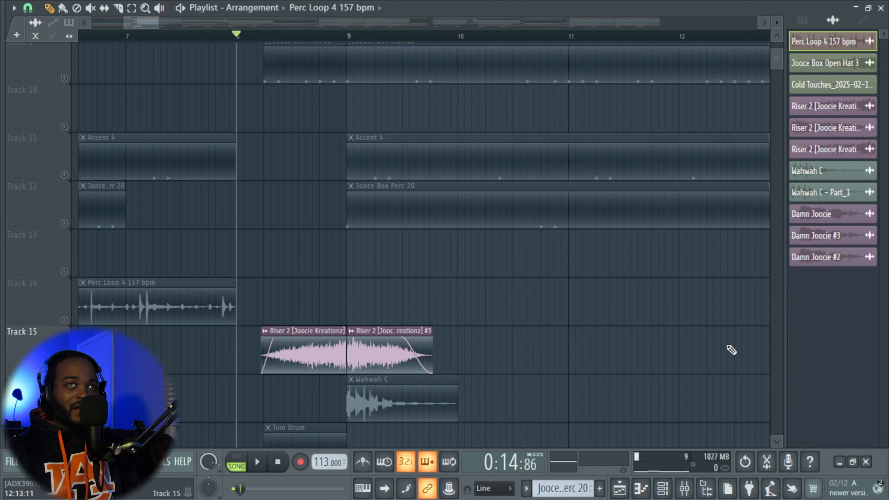
Solo Track 13 and audition the Classical Acoustic part from bar 41 of the arrangement.
scroll(542, 286, "down", 5)
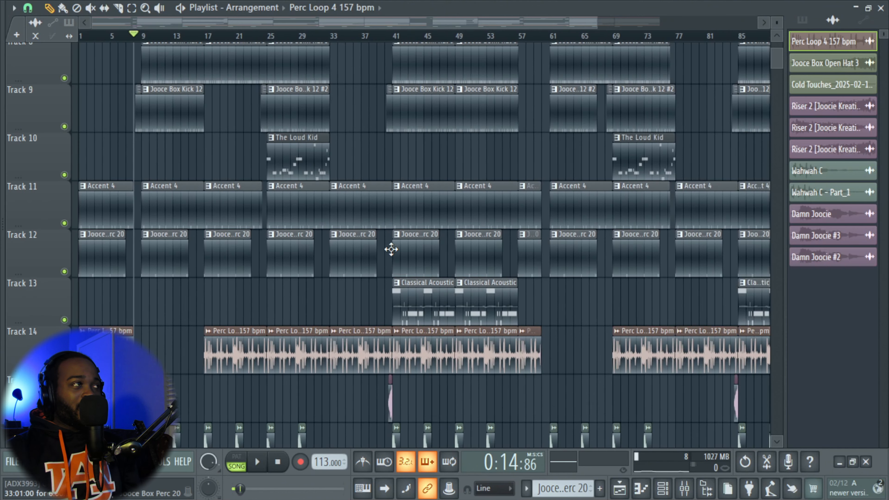
scroll(394, 249, "down", 1)
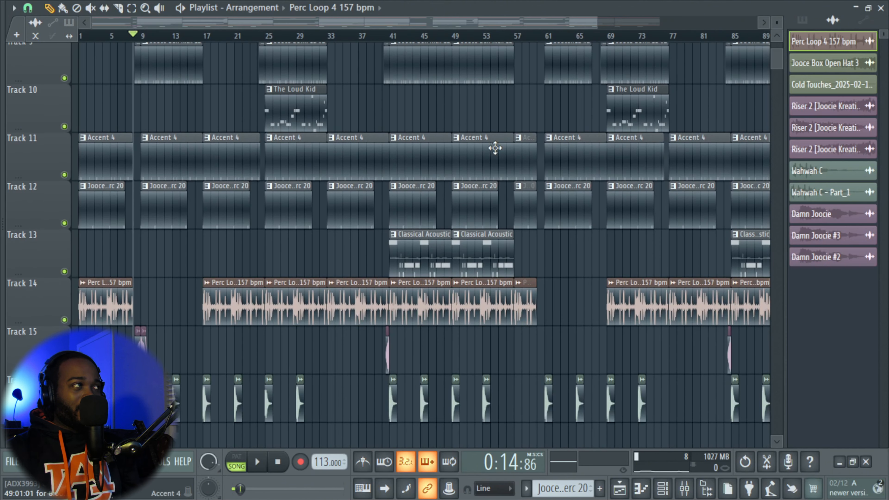
left_click(393, 35)
scroll(393, 59, "up", 5)
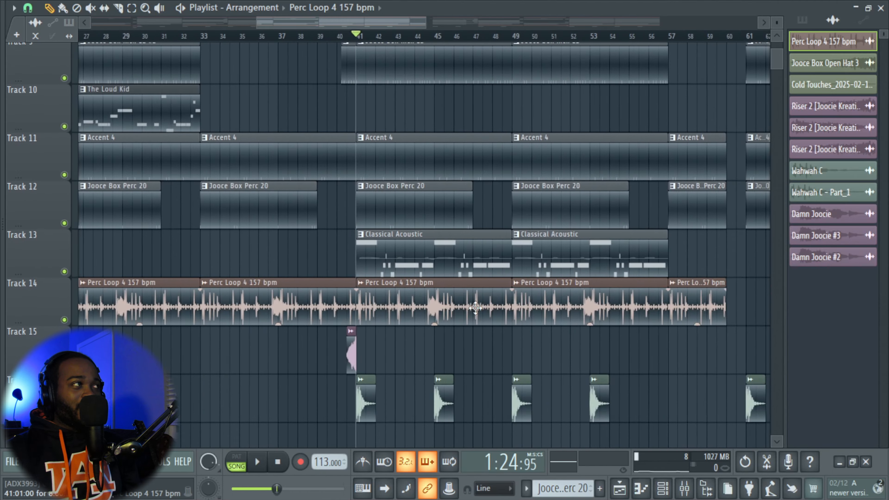
scroll(455, 262, "up", 2)
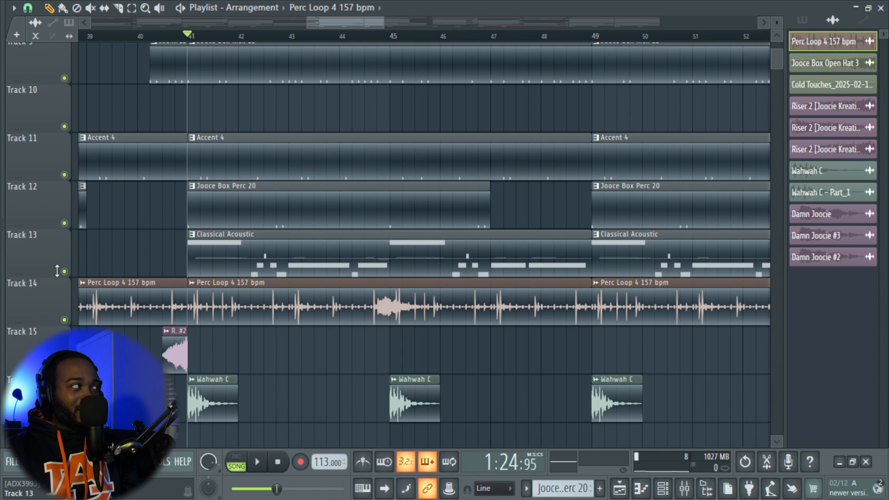
right_click(64, 271)
key("space")
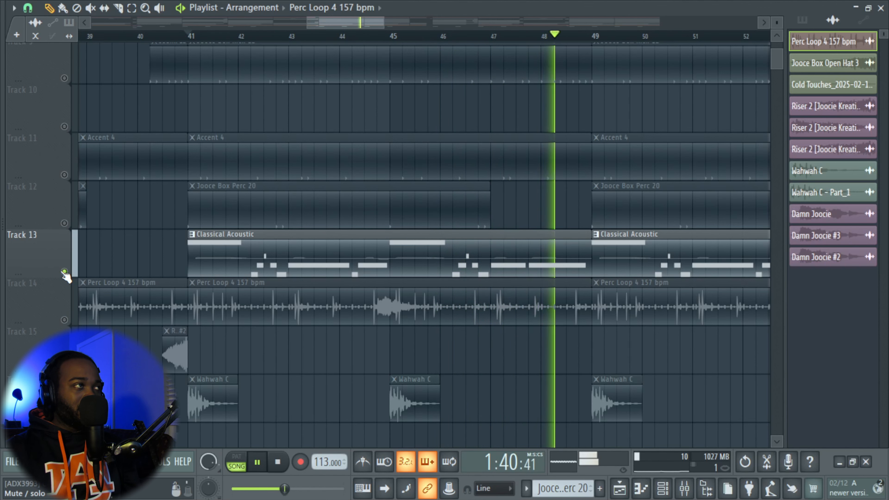
key("space")
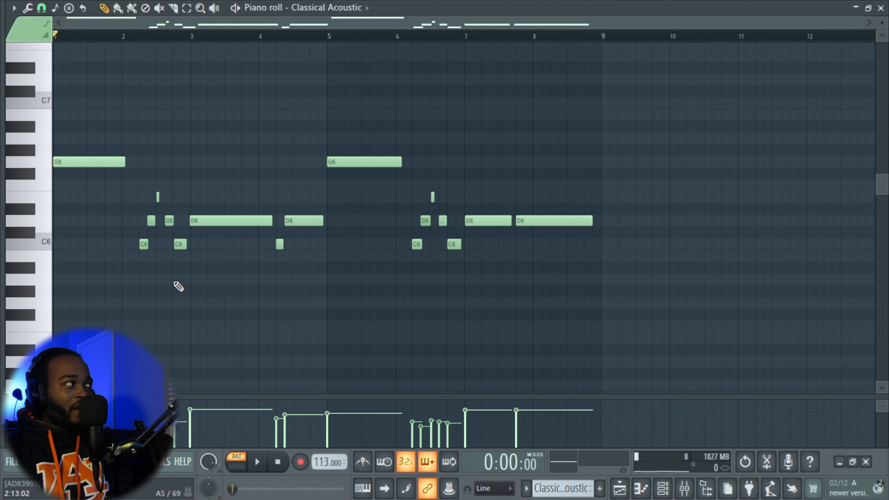
Examine the Classical Acoustic notes and the automation options of its channel pitch knob, and close the instrument window.
scroll(159, 249, "up", 5)
left_click_drag(158, 248, 265, 250)
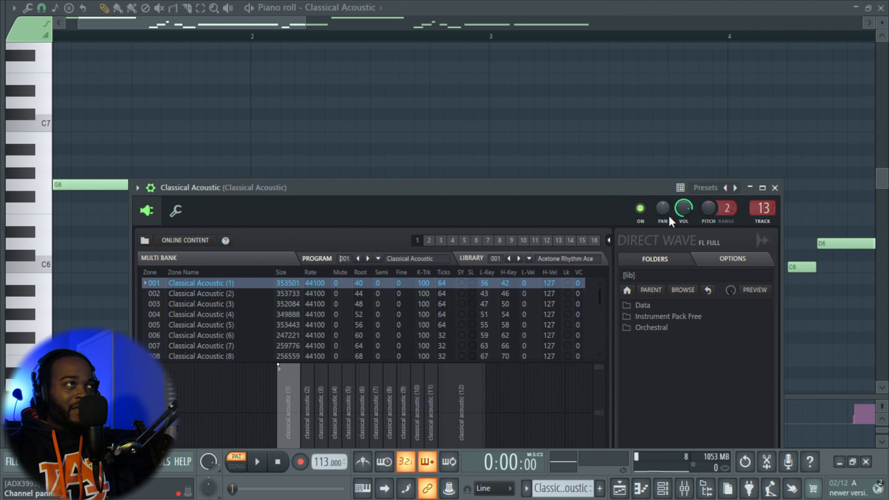
right_click(711, 211)
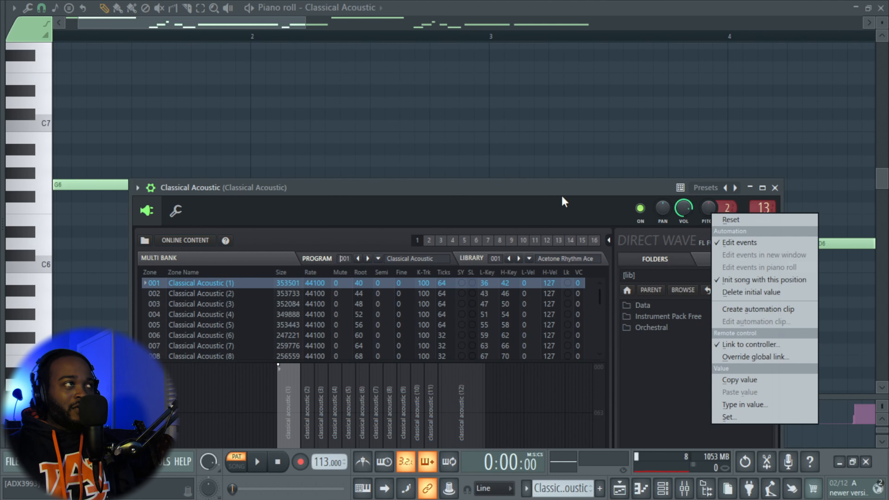
left_click(547, 198)
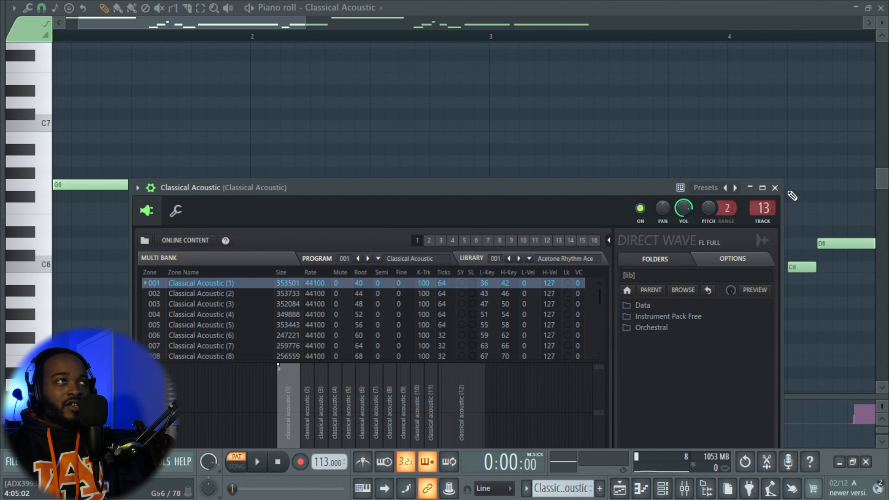
left_click(774, 188)
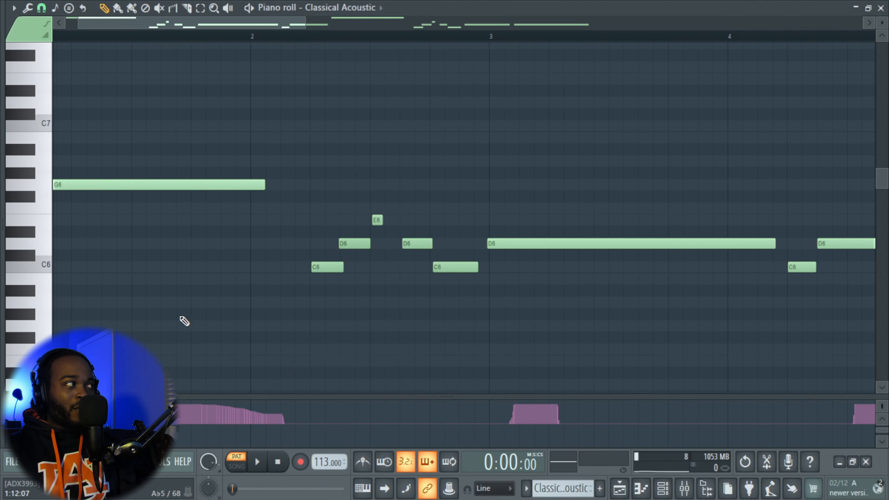
Enlarge the event lane below the Classical Acoustic notes to examine the automation across all eight bars, and return to the playlist.
scroll(237, 312, "down", 4)
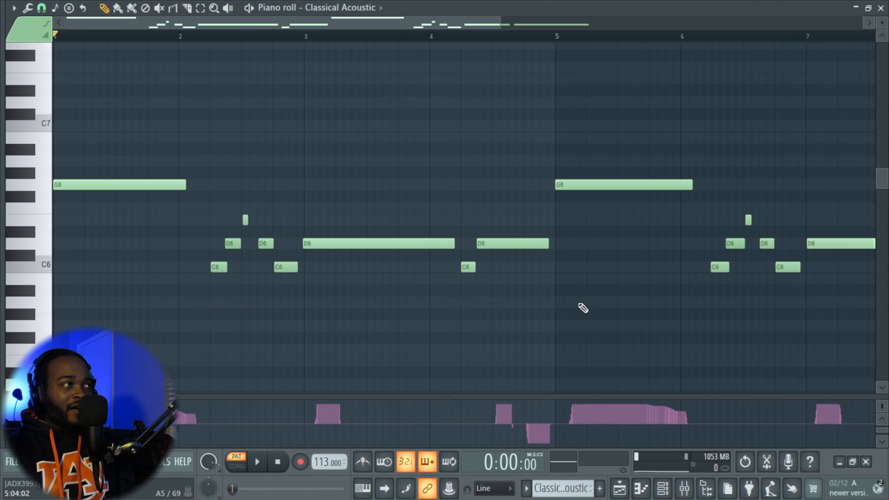
scroll(574, 311, "down", 1)
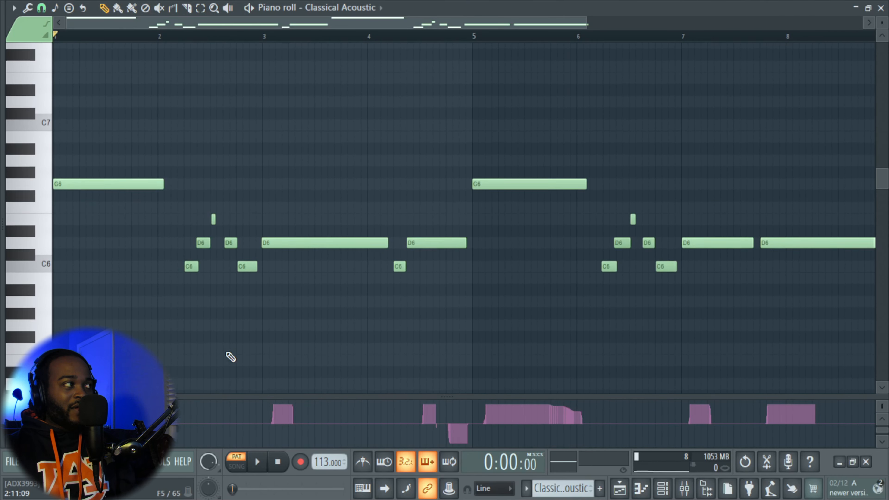
left_click_drag(452, 397, 458, 327)
scroll(581, 215, "down", 1)
key("F5")
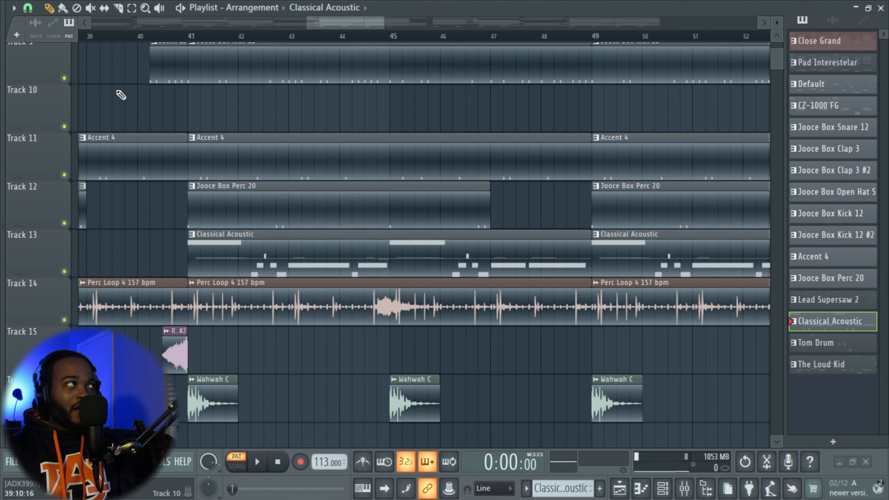
Show the browser and list the guitar presets among the instruments in Packs.
key("alt+F8")
left_click(219, 27)
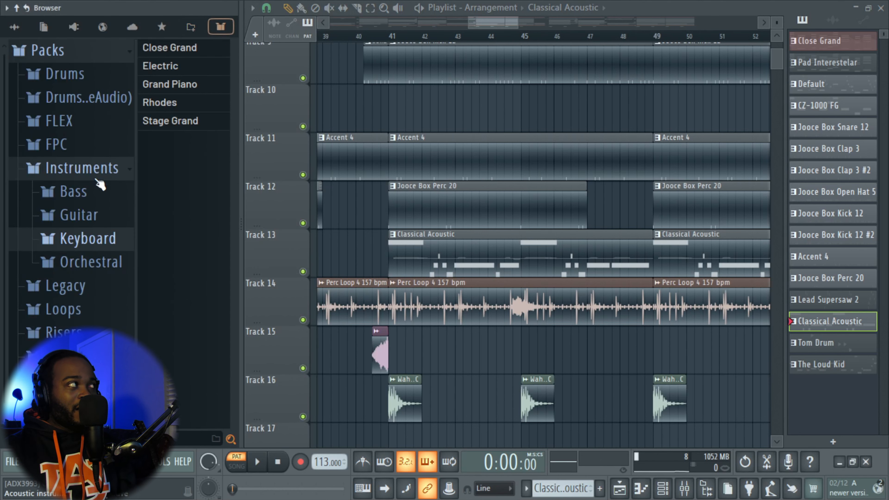
left_click(93, 223)
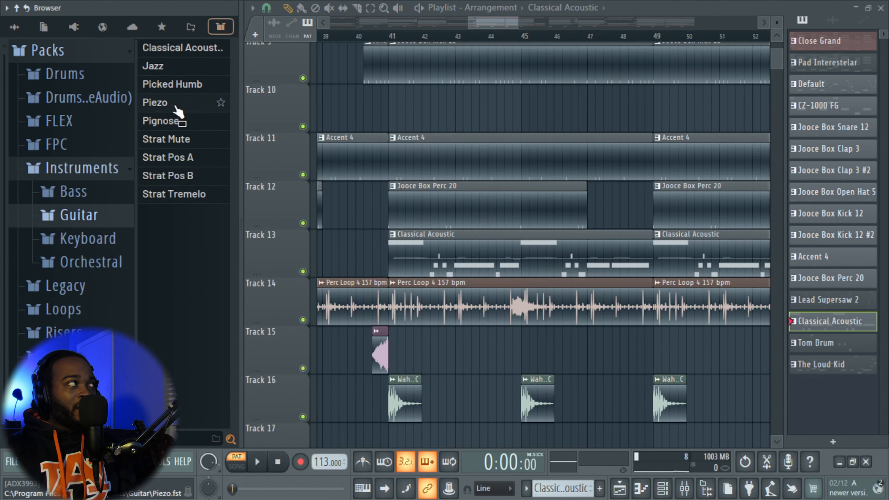
Hide the browser, then examine the Hardcore pedals, preset list and Fruity parametric EQ 2 curve on Classical Acoustic, and close the effect windows.
key("alt+F8")
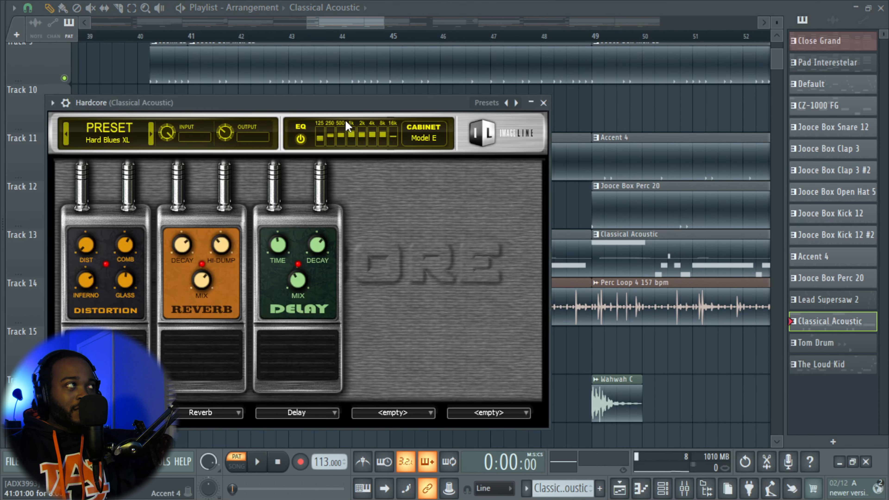
left_click_drag(358, 115, 386, 72)
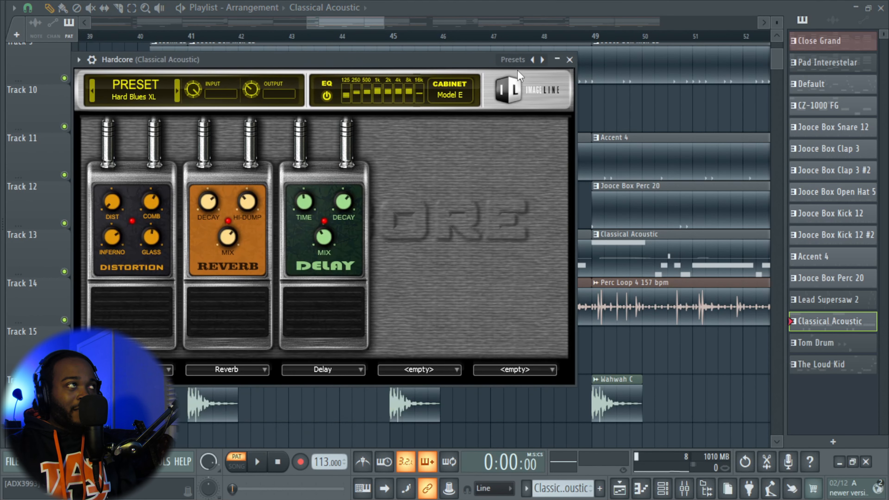
left_click(519, 60)
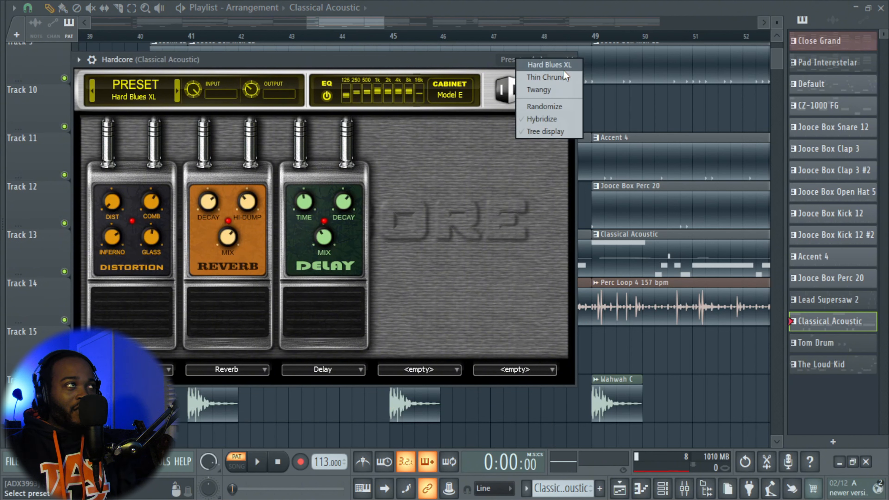
left_click(278, 63)
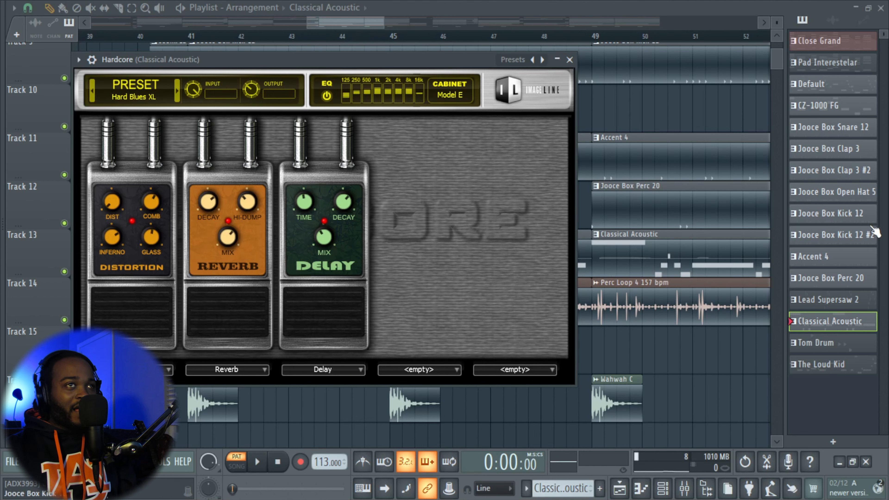
left_click(888, 231)
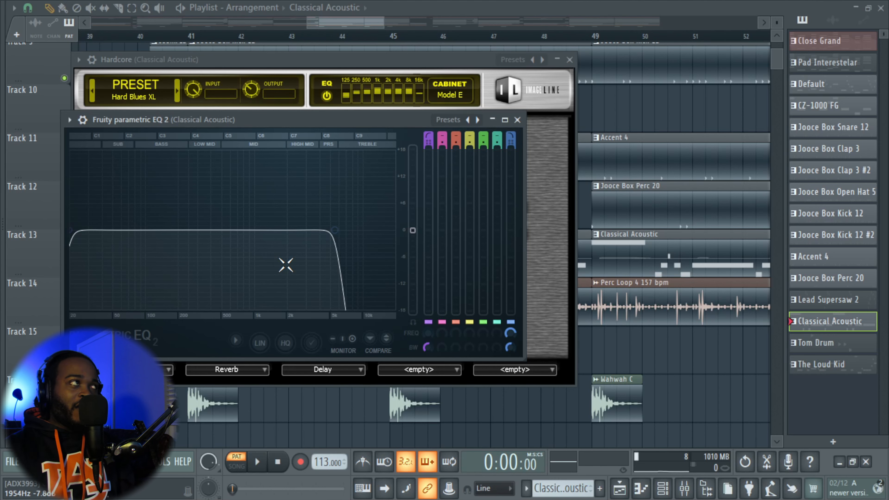
left_click(517, 120)
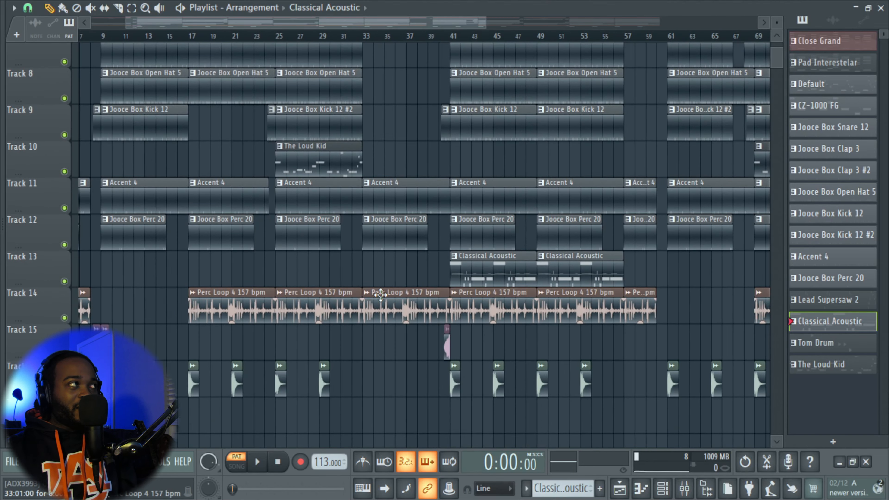
Select the short Default and Jooce Box Kick 12 lead-in clips before bar 9, and set the song playback position to bar 8.
scroll(728, 341, "up", 2)
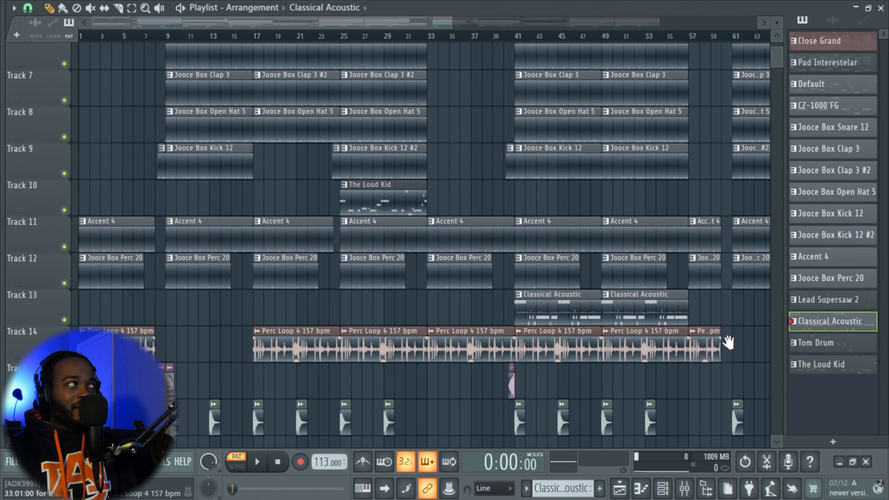
scroll(264, 276, "up", 6)
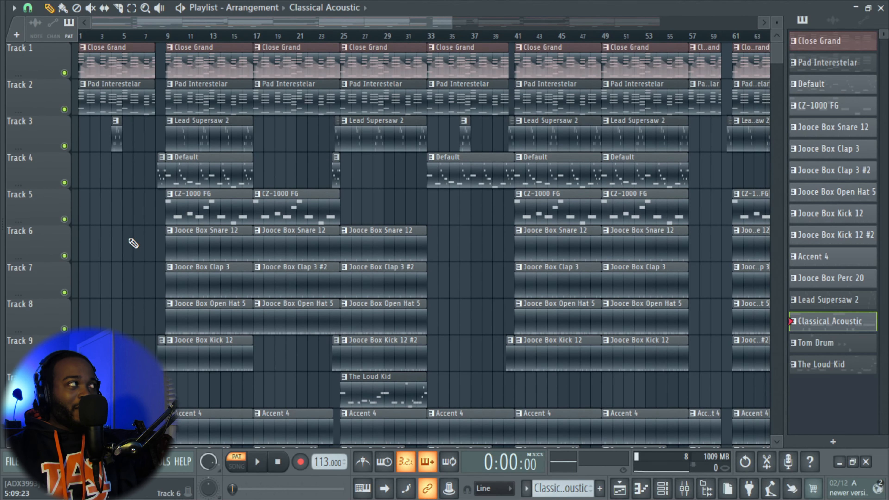
scroll(132, 244, "up", 8)
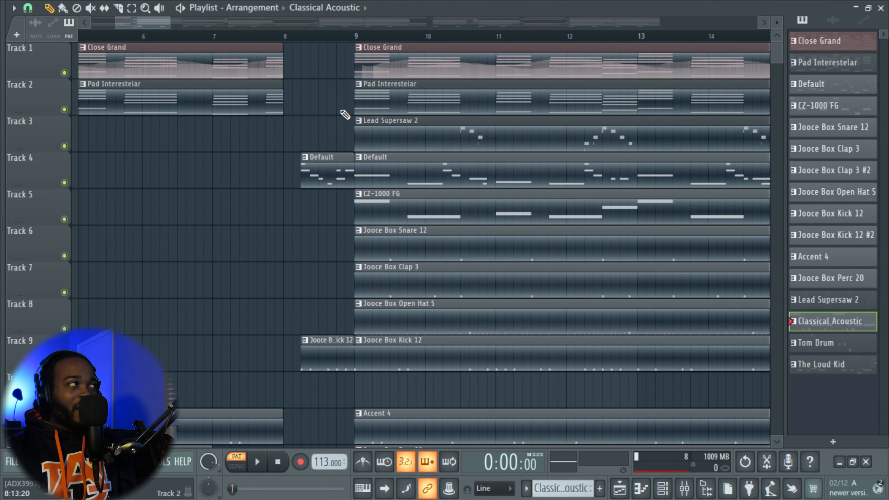
left_click_drag(301, 150, 323, 221)
left_click_drag(326, 263, 330, 363)
scroll(322, 361, "up", 2)
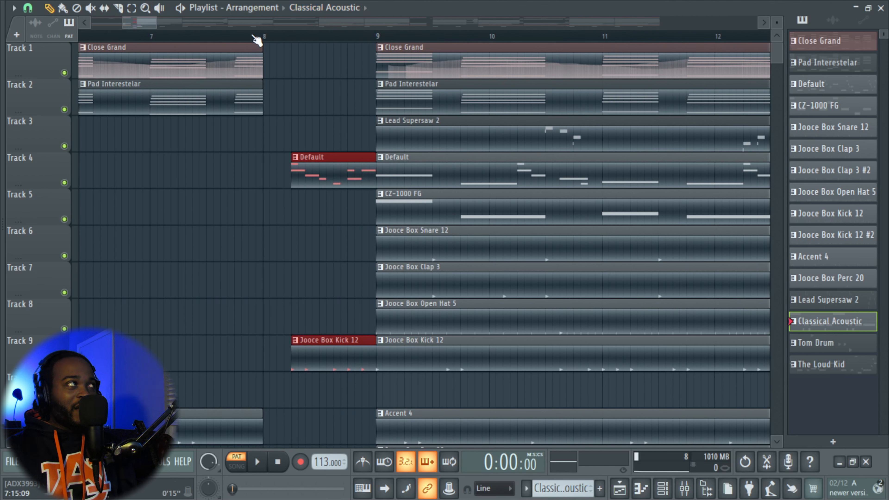
left_click(263, 36)
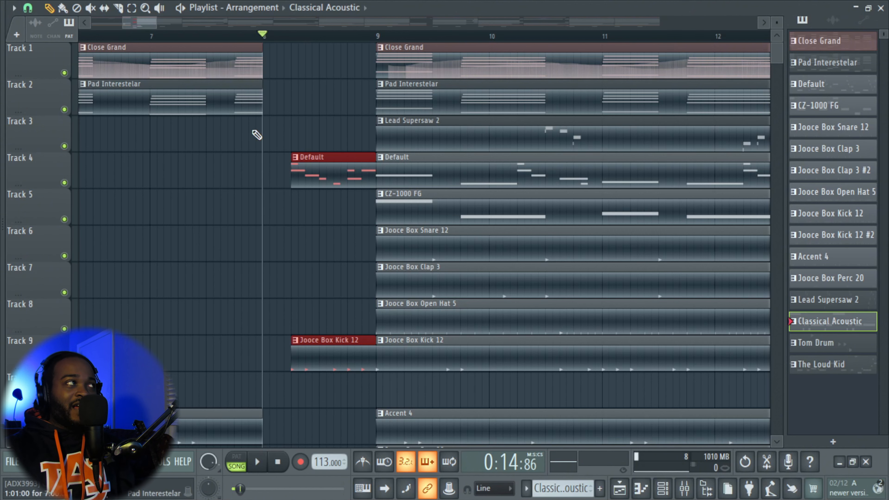
Try placing copies of the selected Default and Jooce Box Kick 12 lead-in clips over the last beats before bar 17.
scroll(312, 158, "down", 4)
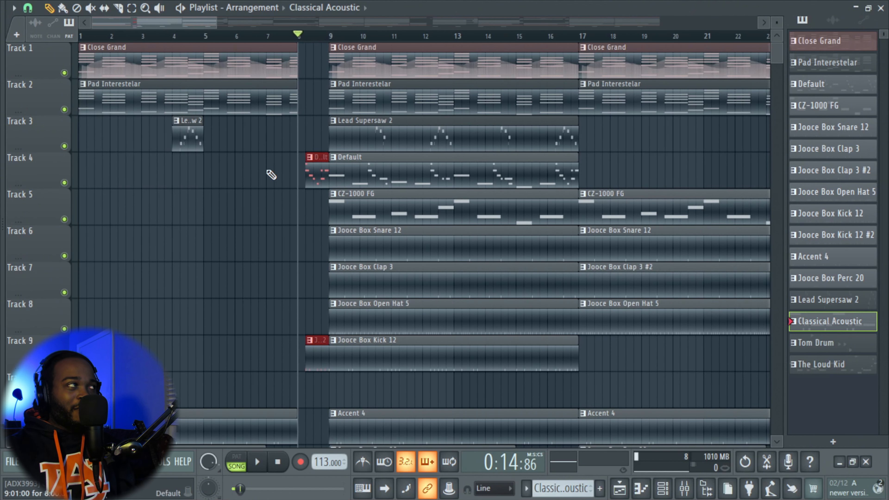
left_click_drag(311, 172, 560, 199)
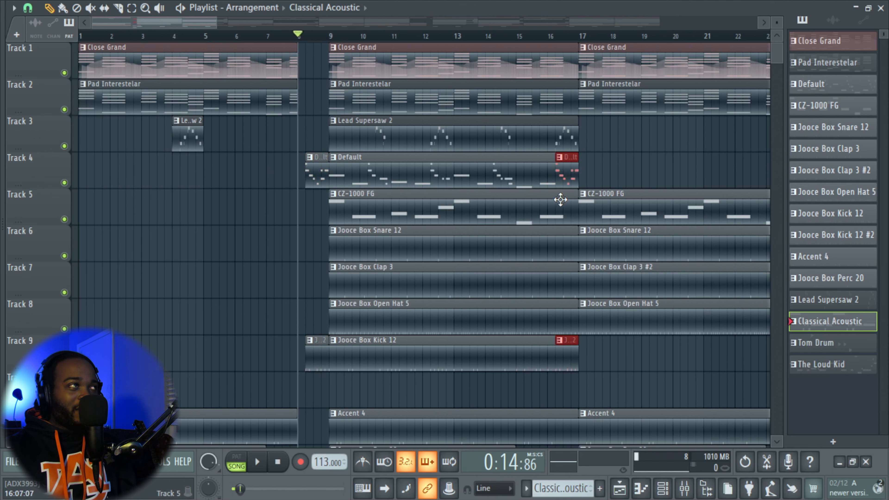
scroll(563, 196, "up", 8)
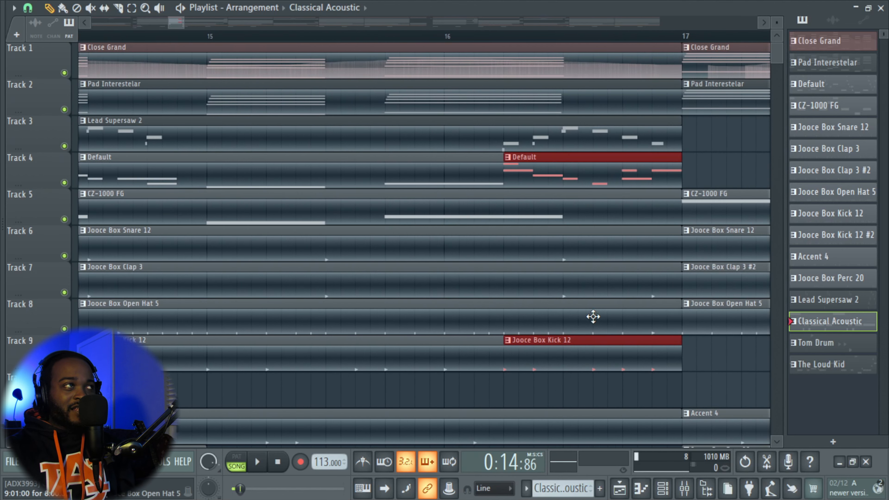
scroll(592, 317, "down", 3)
scroll(536, 220, "down", 4)
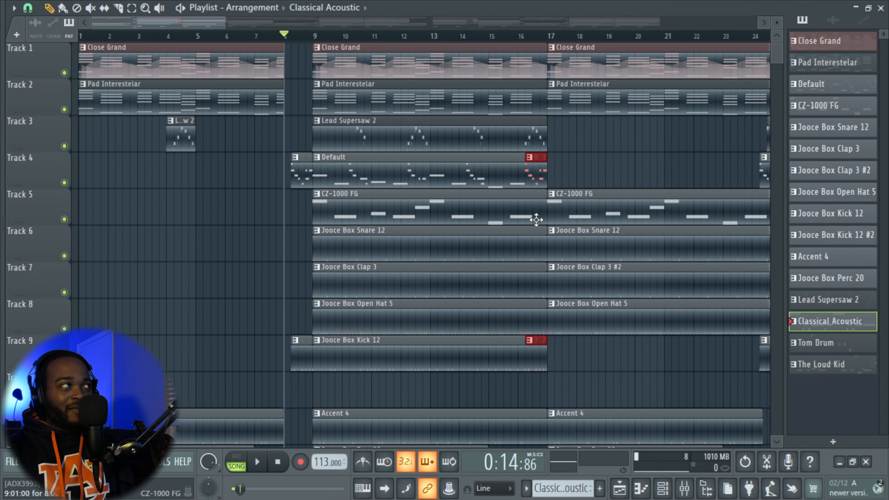
Audition the transition from bar 8 into bar 9, and look over the full arrangement across all tracks.
key("space")
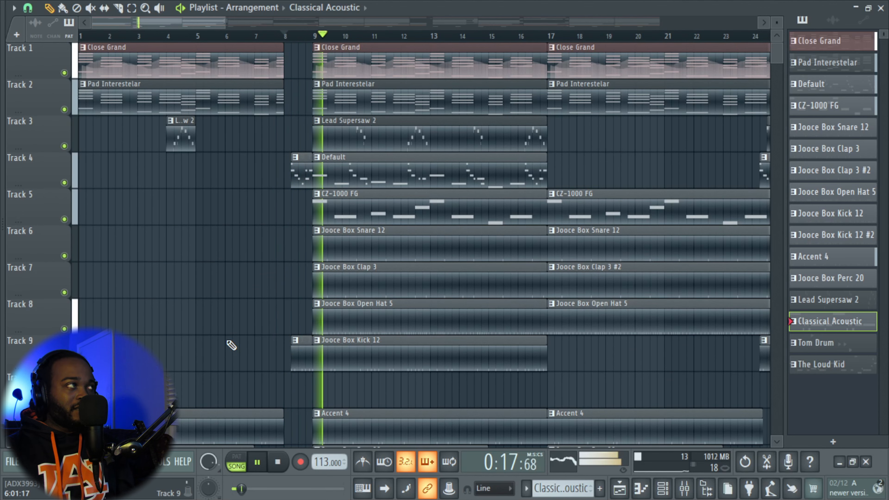
key("space")
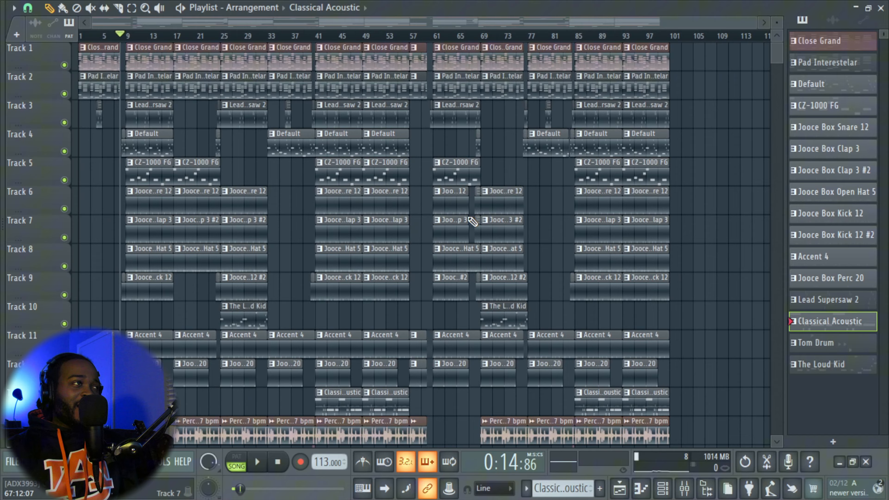
scroll(472, 221, "down", 3)
scroll(473, 221, "down", 3, "alt")
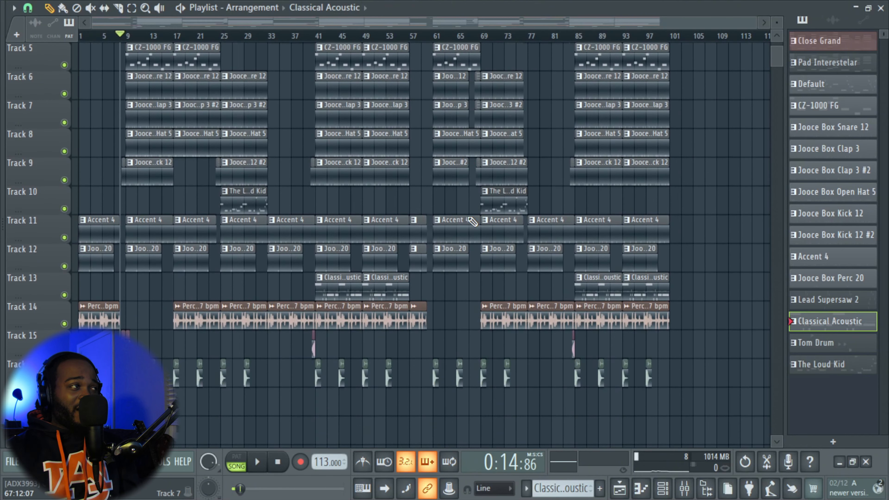
scroll(467, 216, "up", 2)
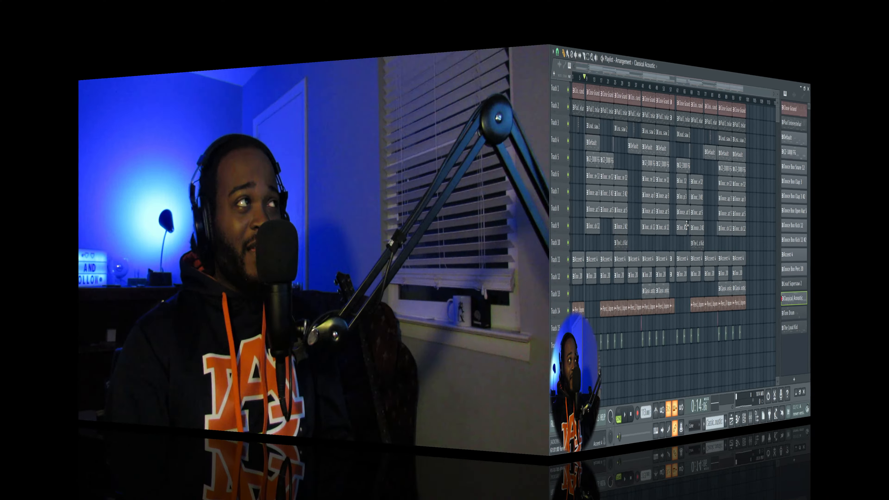